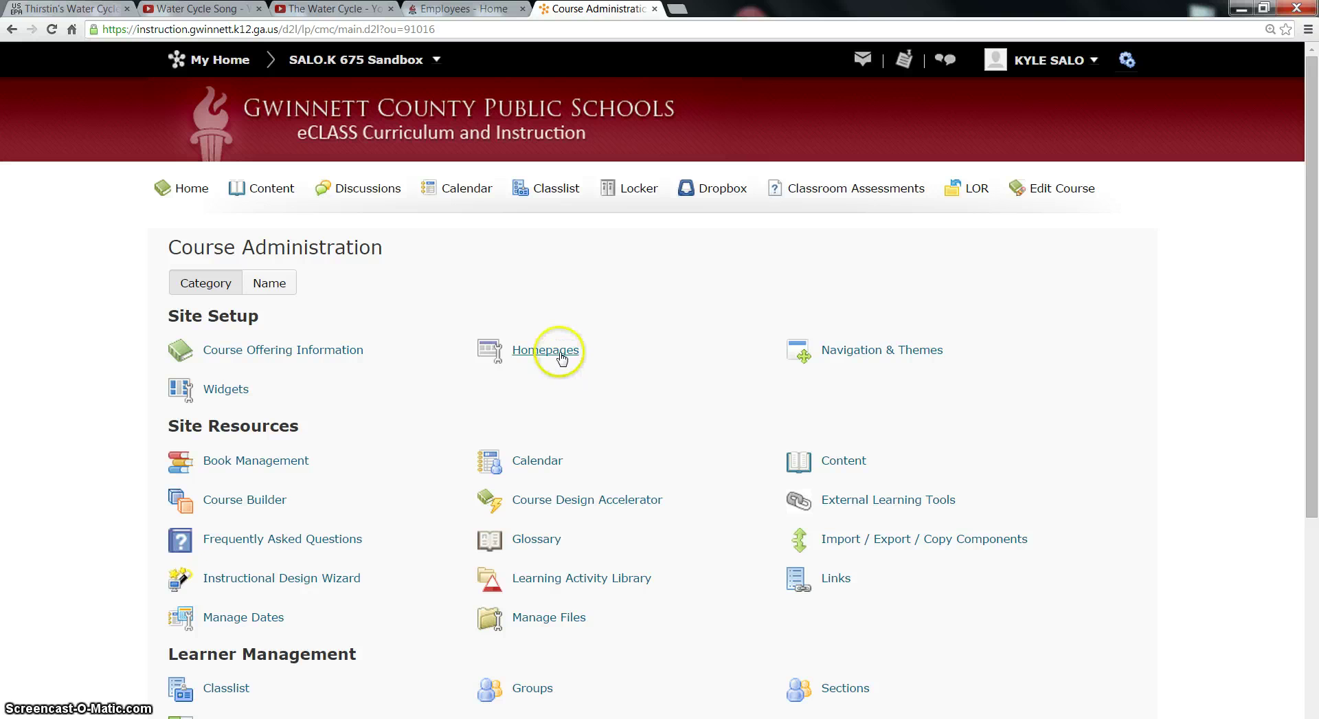
- Open the course's file manager and create Math and Science folders in the root content folder
{"action": "left_click", "coordinate": [562, 627]}
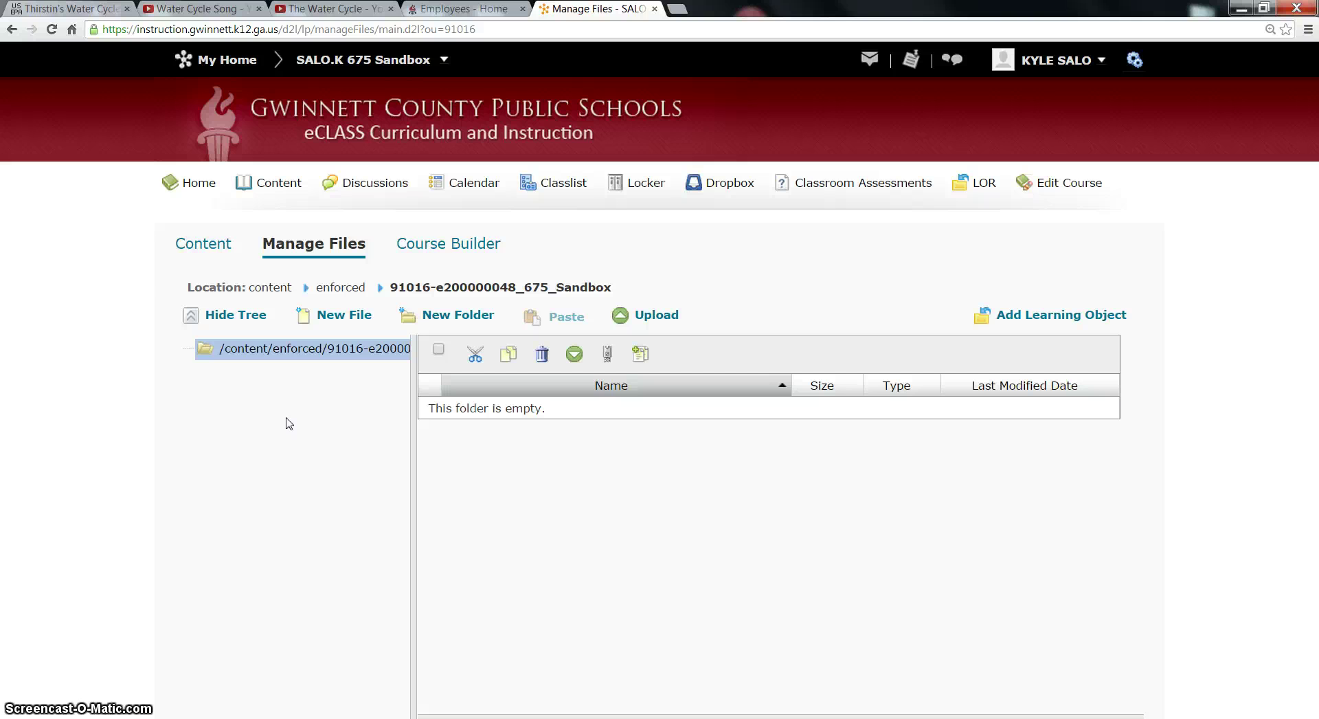
{"action": "left_click", "coordinate": [441, 317]}
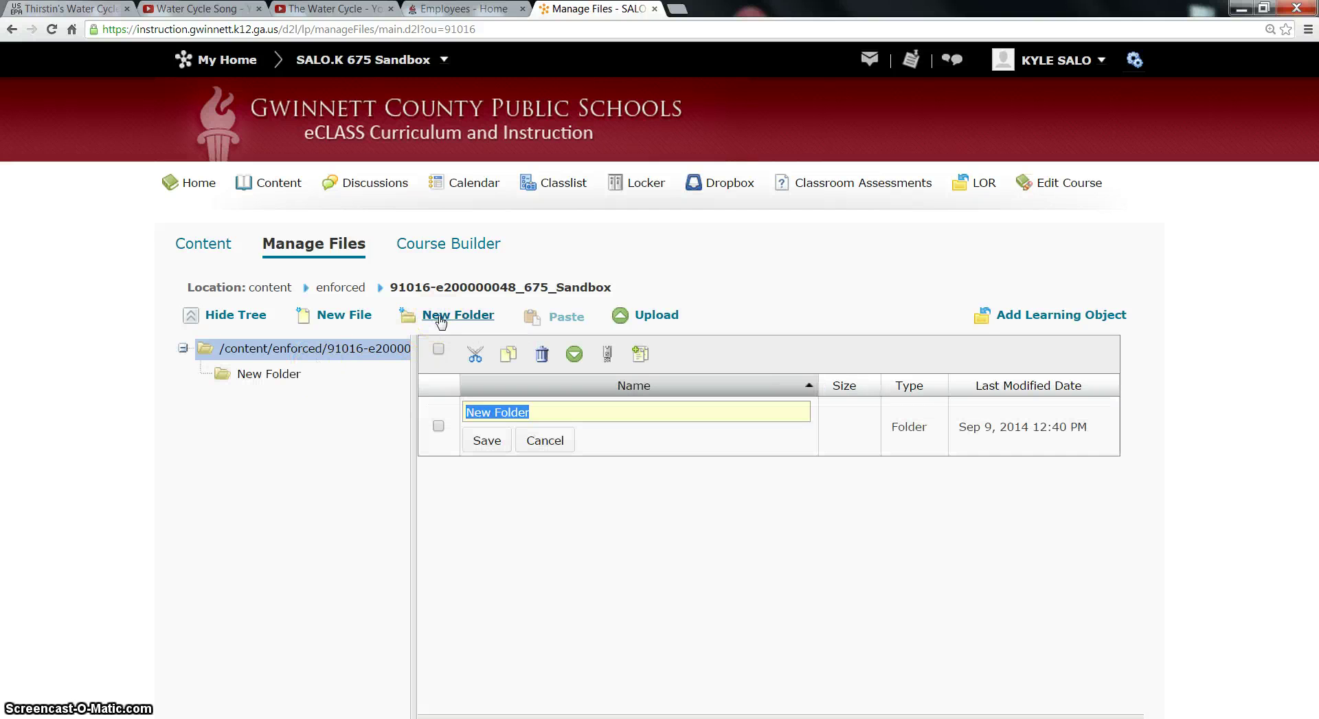
{"action": "type", "text": "Math"}
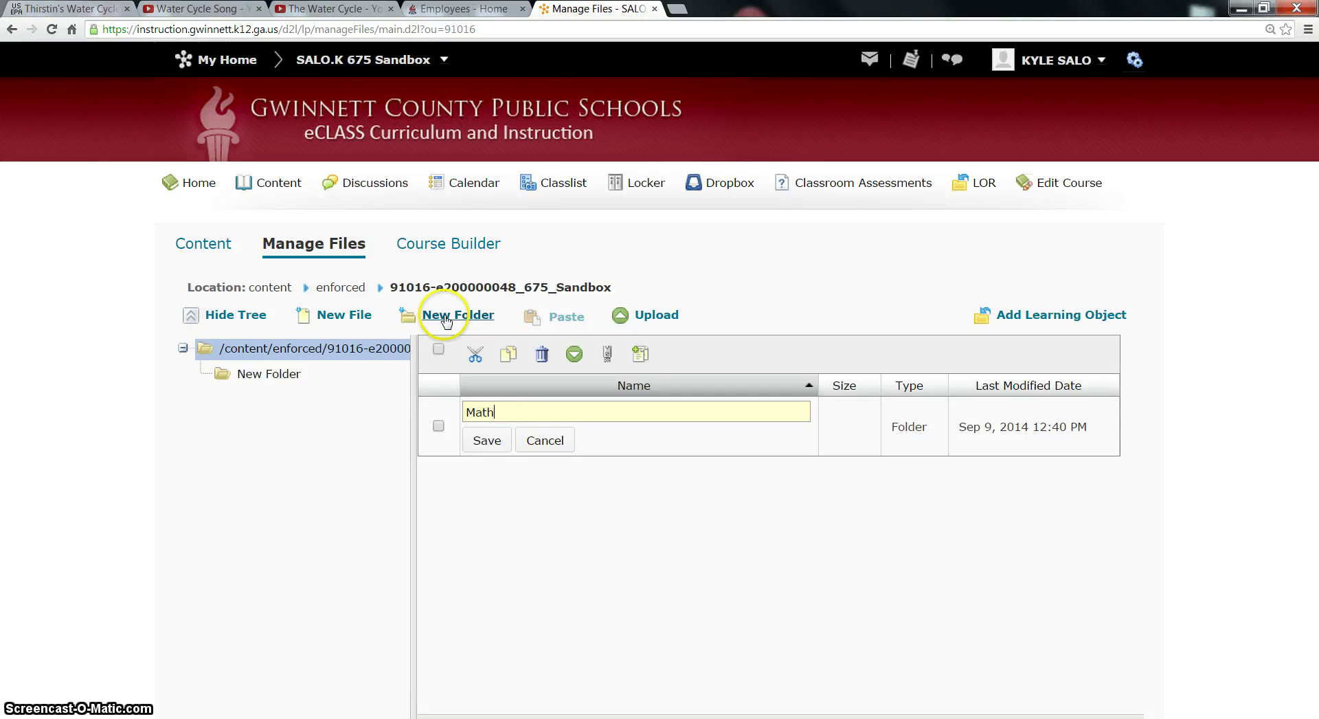
{"action": "key", "text": "Return"}
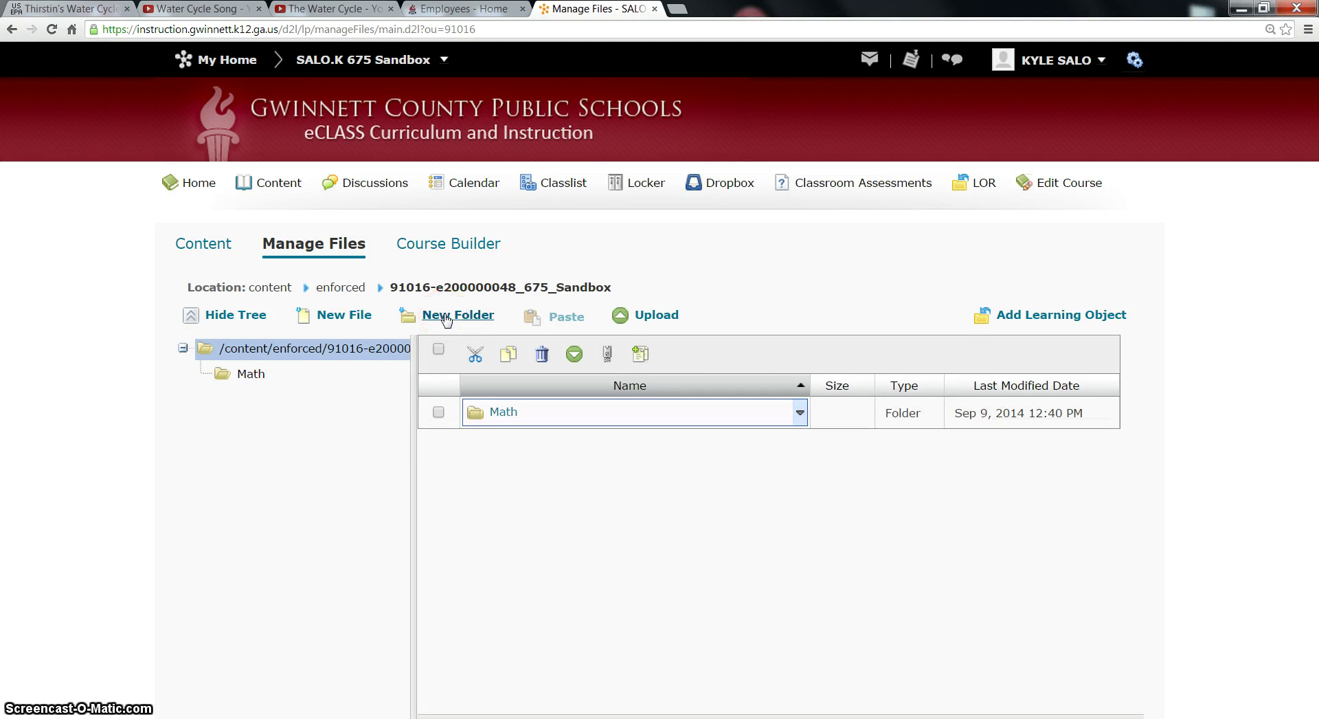
{"action": "left_click", "coordinate": [445, 318]}
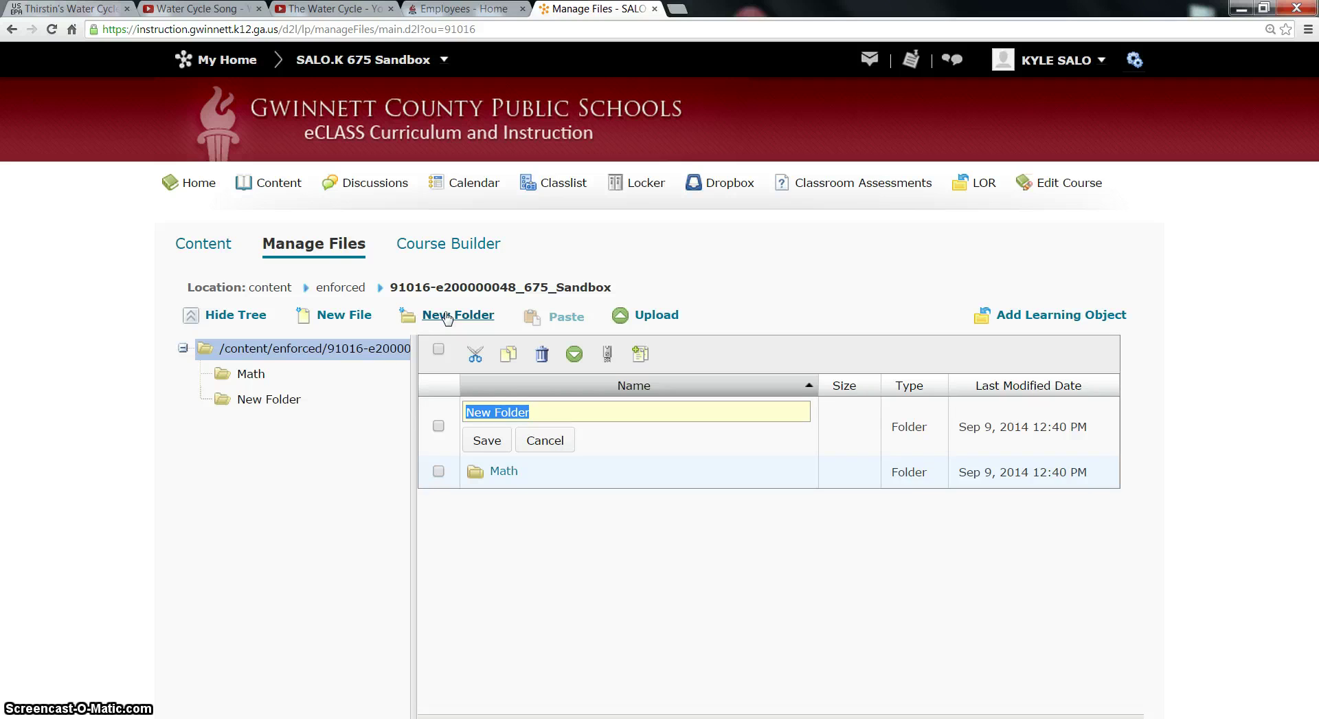
{"action": "type", "text": "Science"}
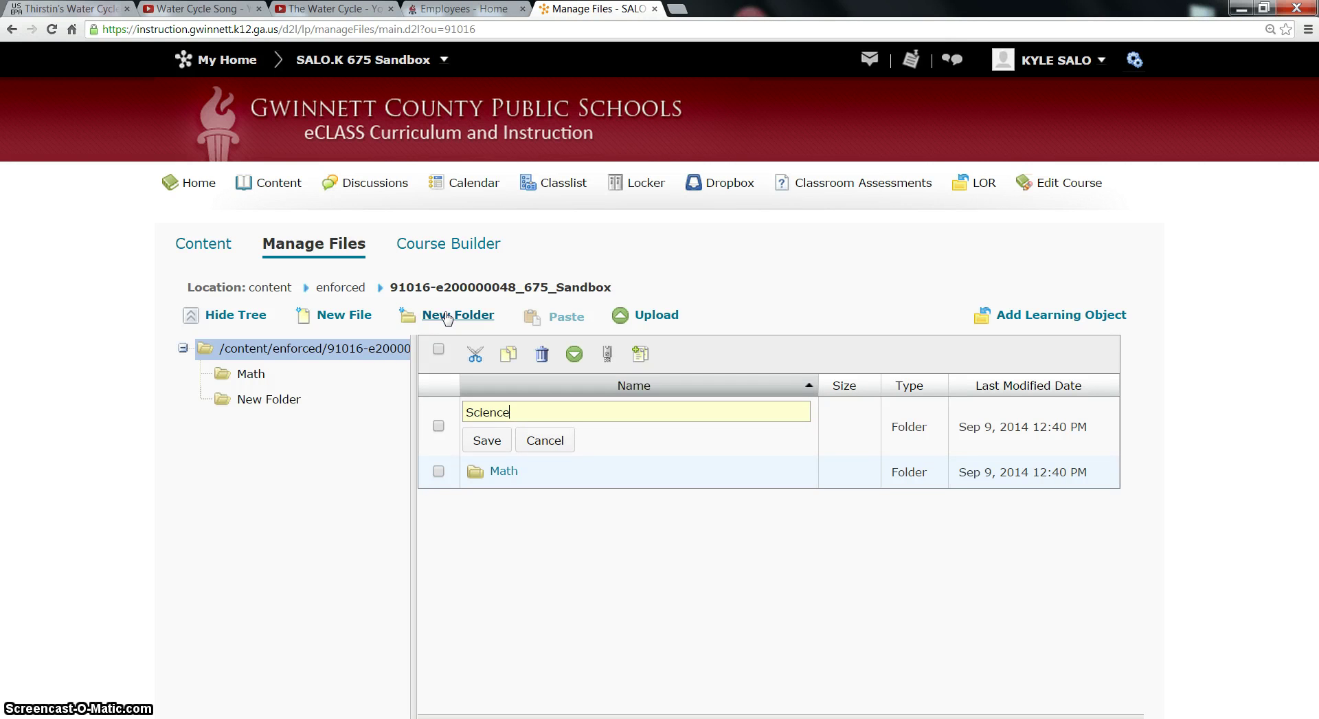
{"action": "key", "text": "Return"}
- Create two more folders named Social Studies and Language Arts in the course's root content folder
{"action": "left_click", "coordinate": [447, 316]}
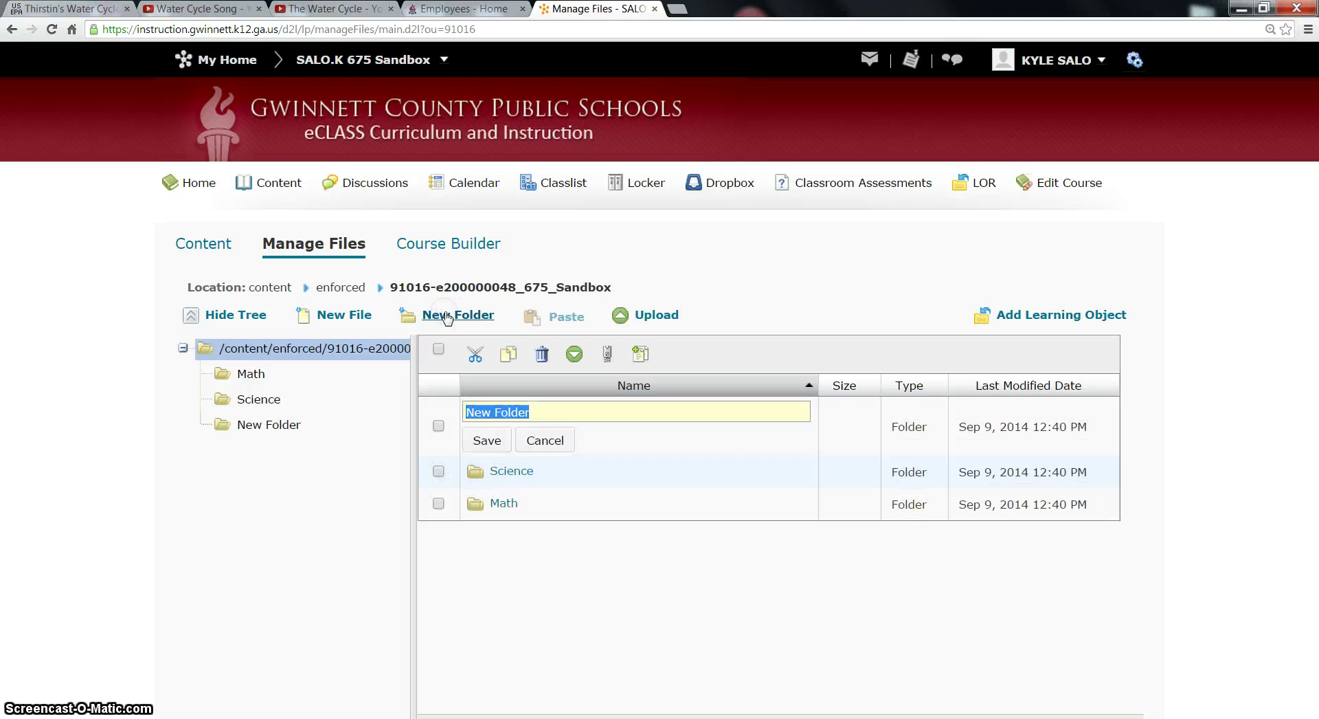
{"action": "type", "text": "Social"}
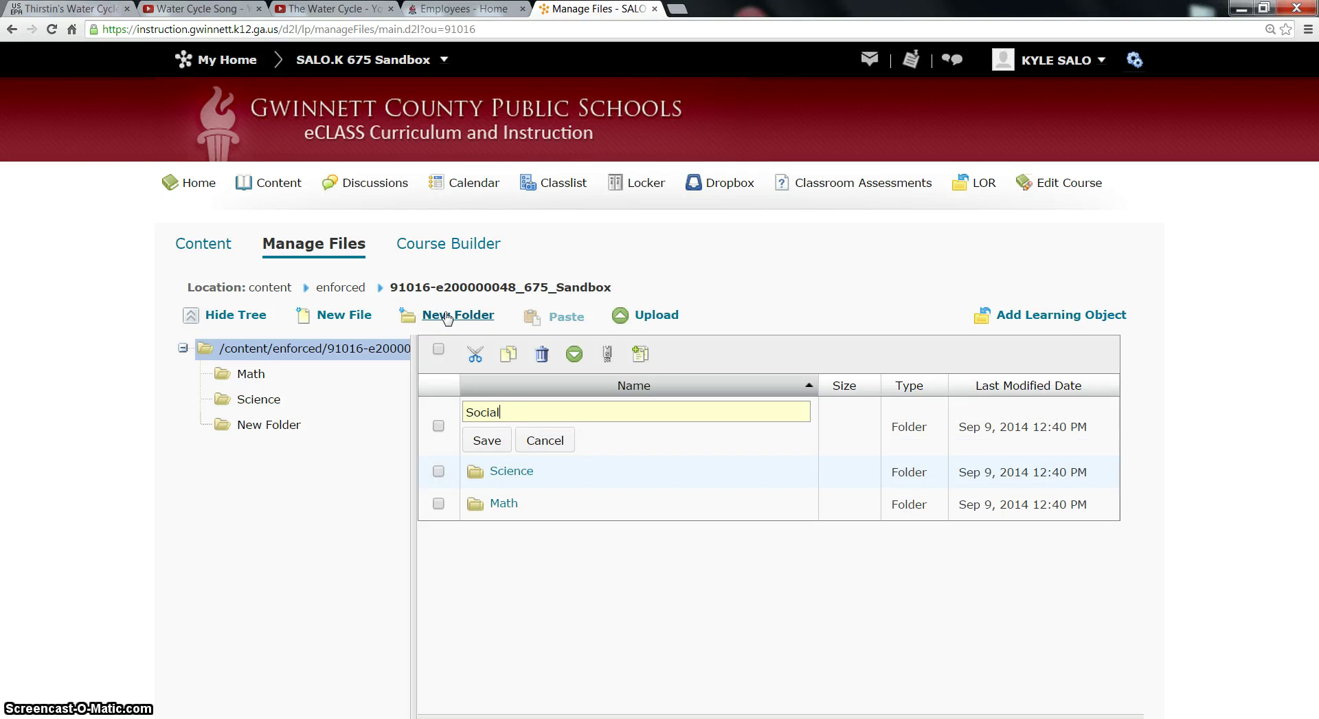
{"action": "type", "text": " Studies"}
{"action": "key", "text": "Return"}
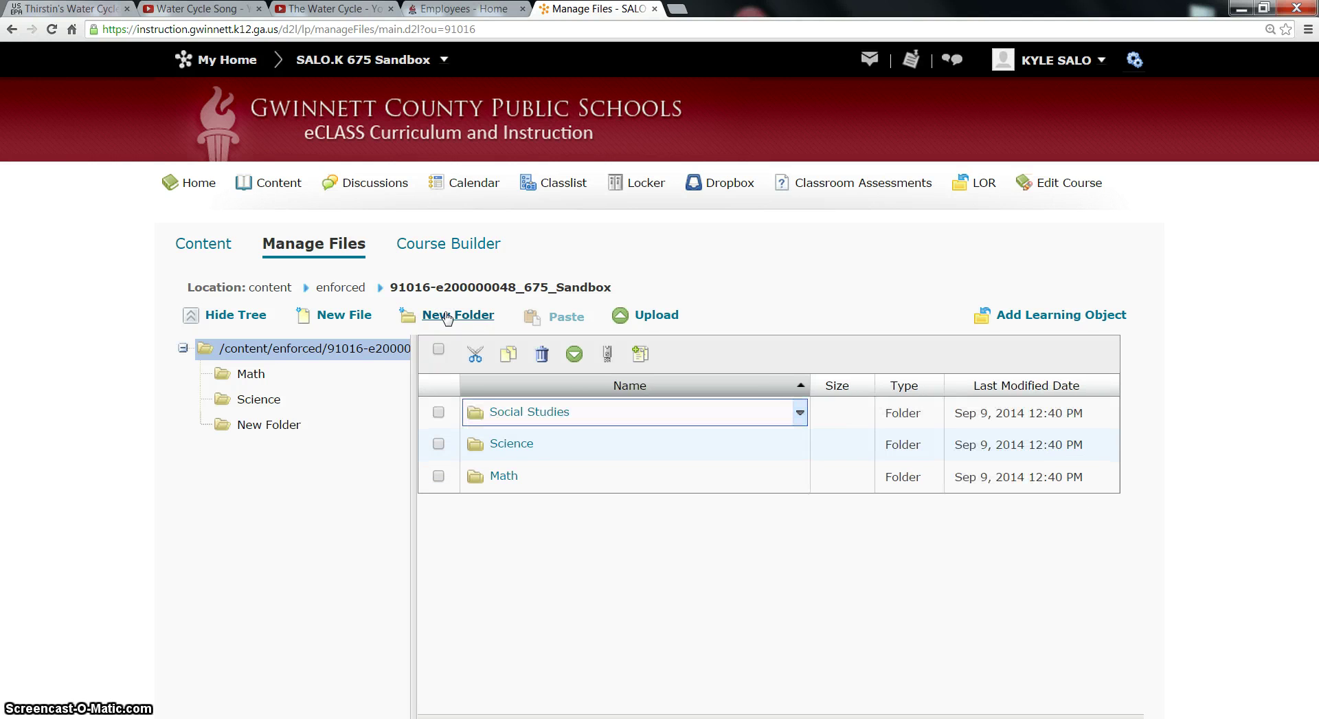
{"action": "left_click", "coordinate": [447, 316]}
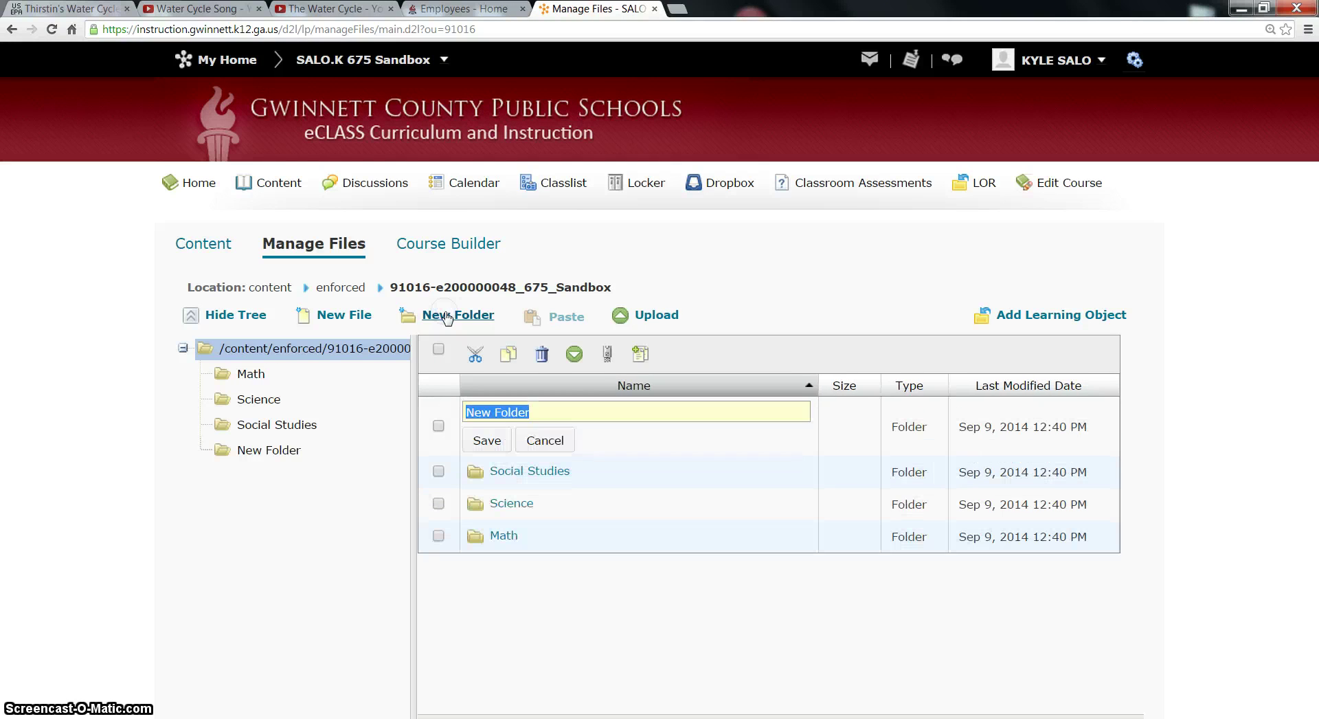
{"action": "type", "text": "Language Arts"}
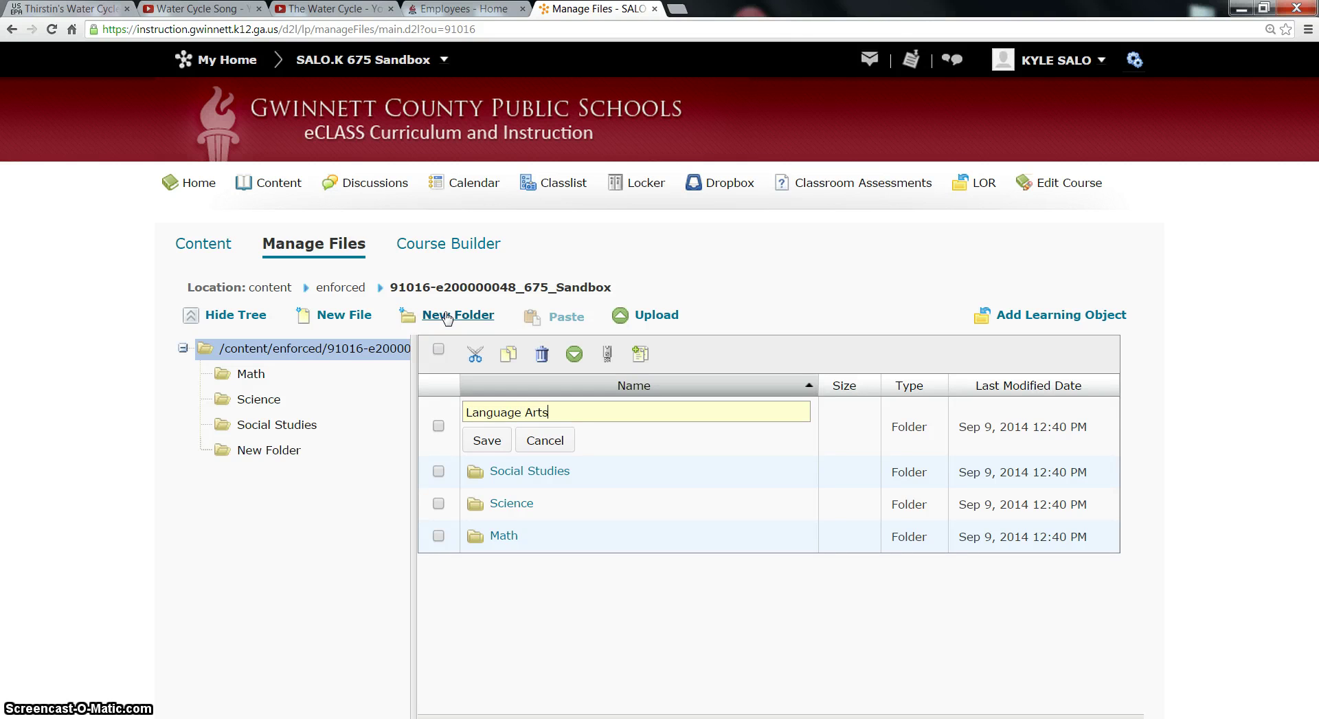
{"action": "key", "text": "Return"}
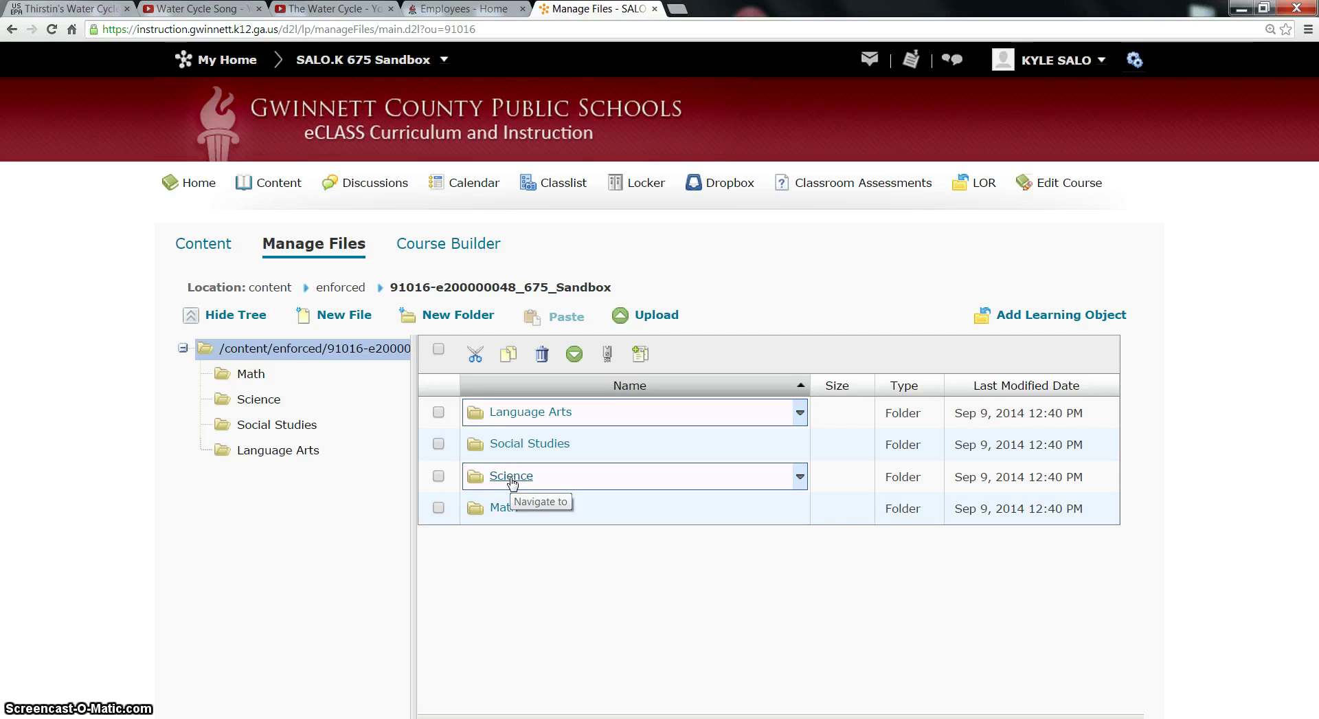
- Create a subfolder named Water Cycle inside the Science folder
{"action": "left_click", "coordinate": [252, 400]}
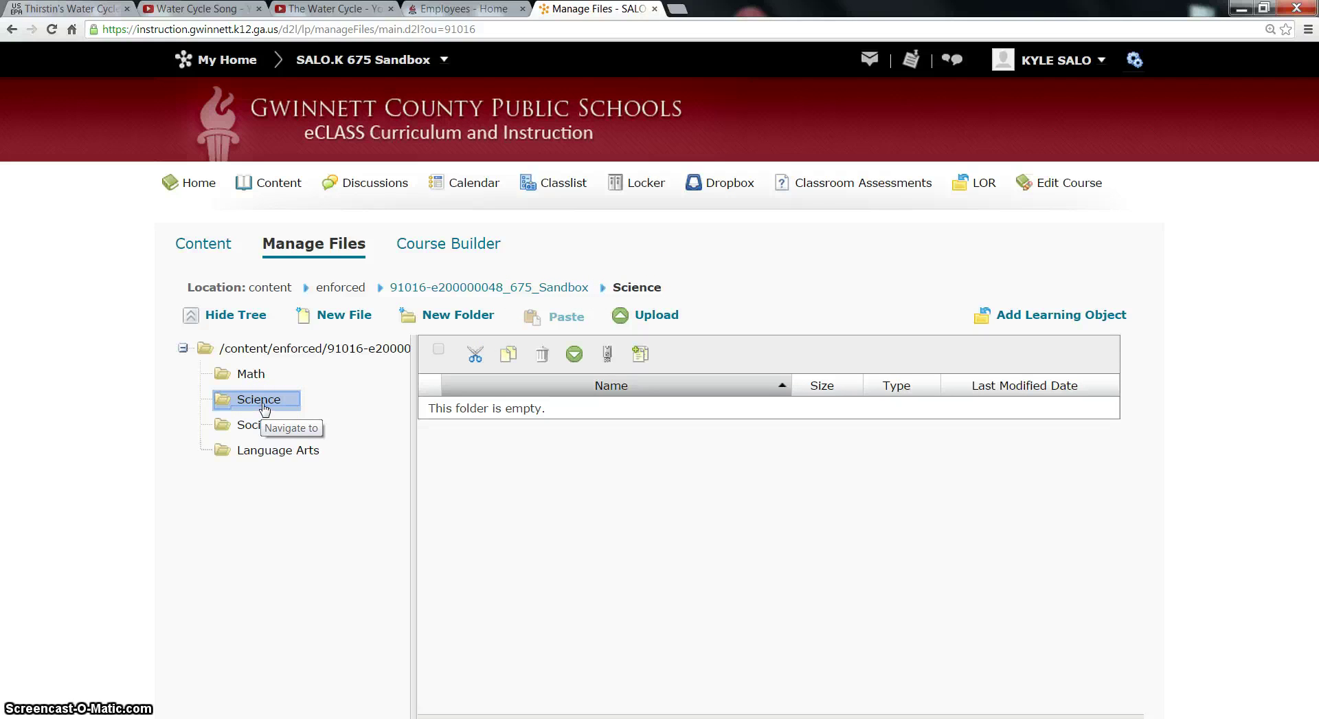
{"action": "left_click", "coordinate": [444, 321]}
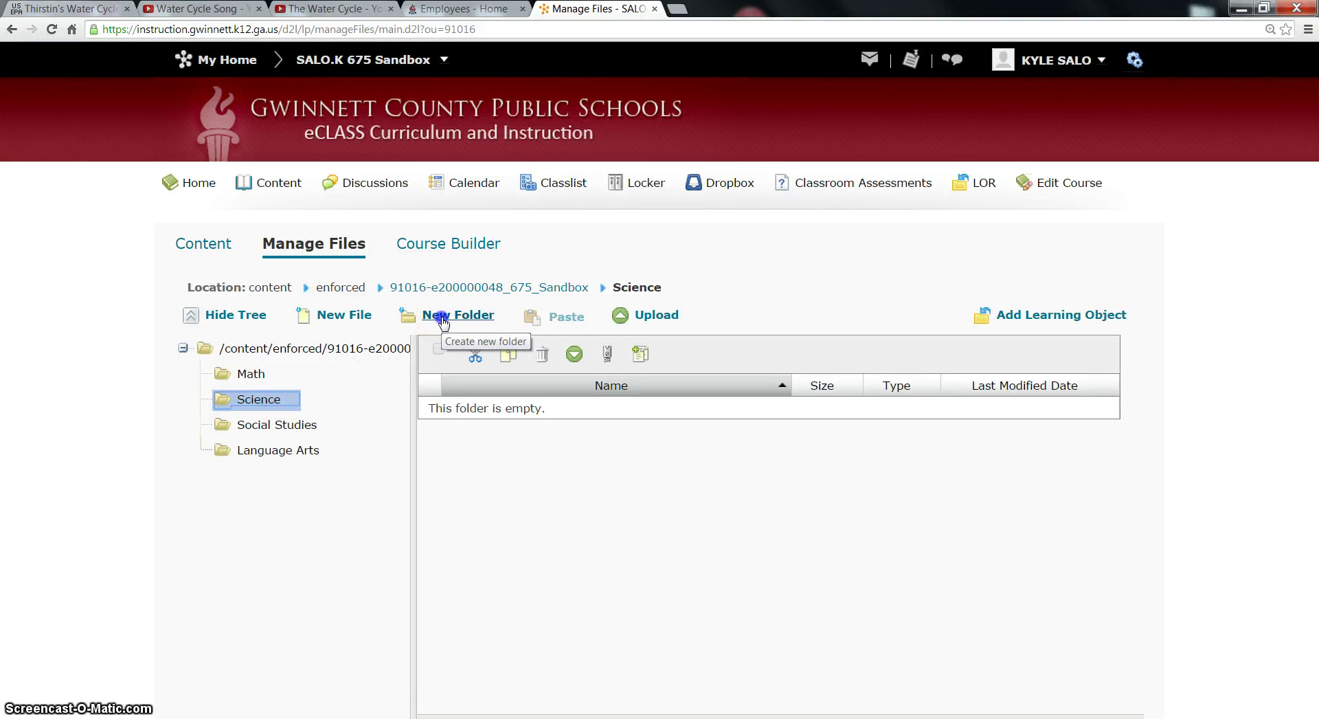
{"action": "type", "text": "Water Cycle"}
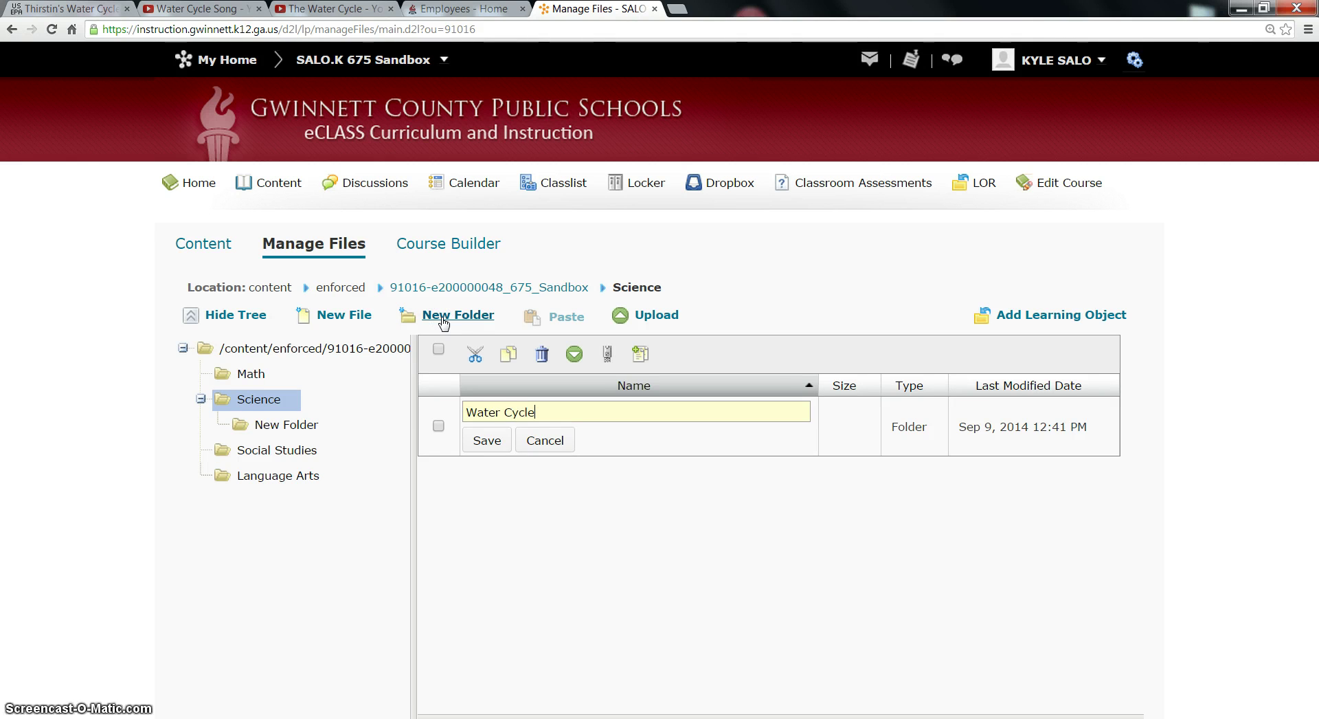
{"action": "key", "text": "Return"}
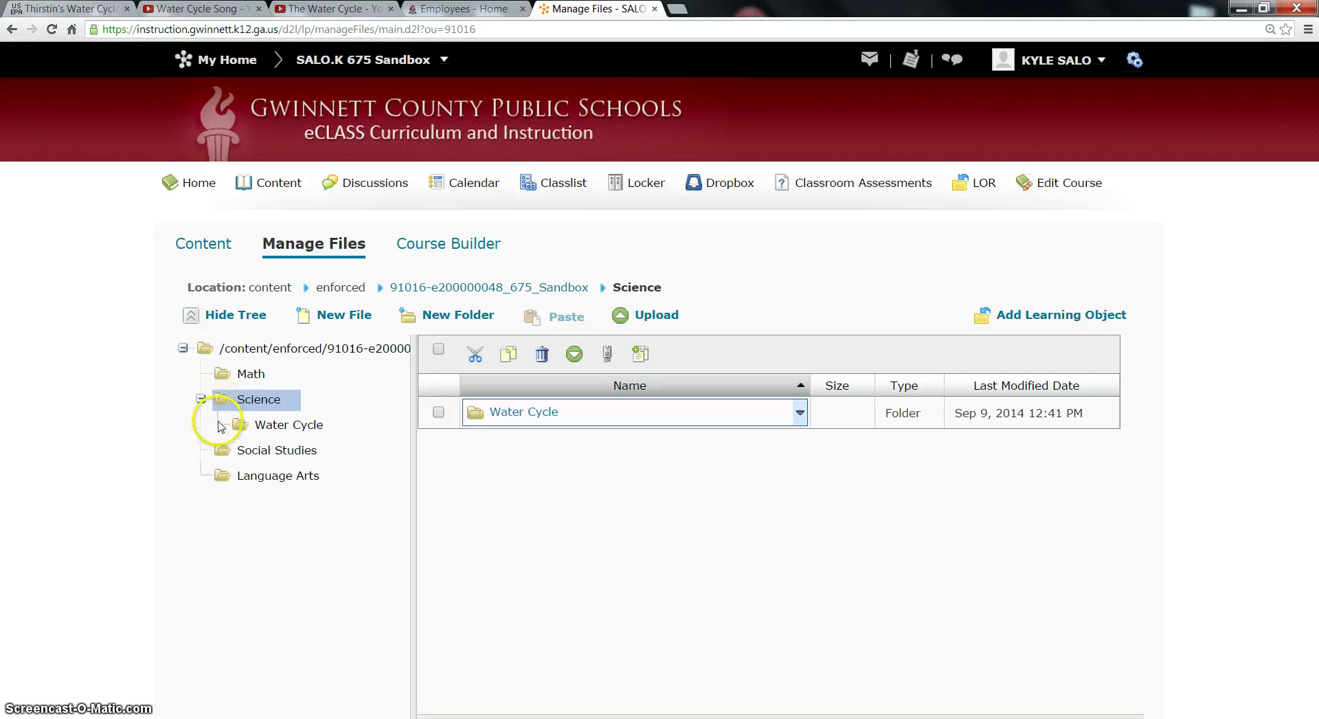
- Open the Water Cycle folder inside Science
{"action": "left_click", "coordinate": [262, 430]}
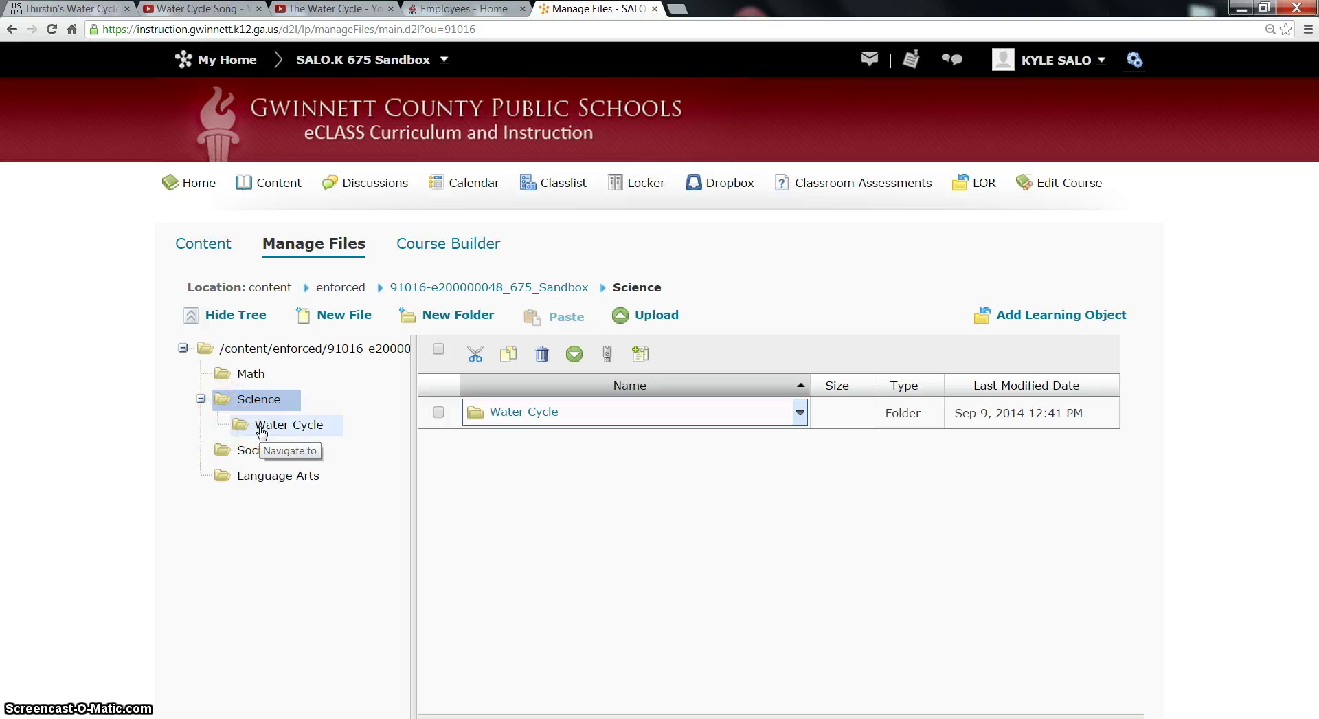
{"action": "left_click", "coordinate": [261, 431]}
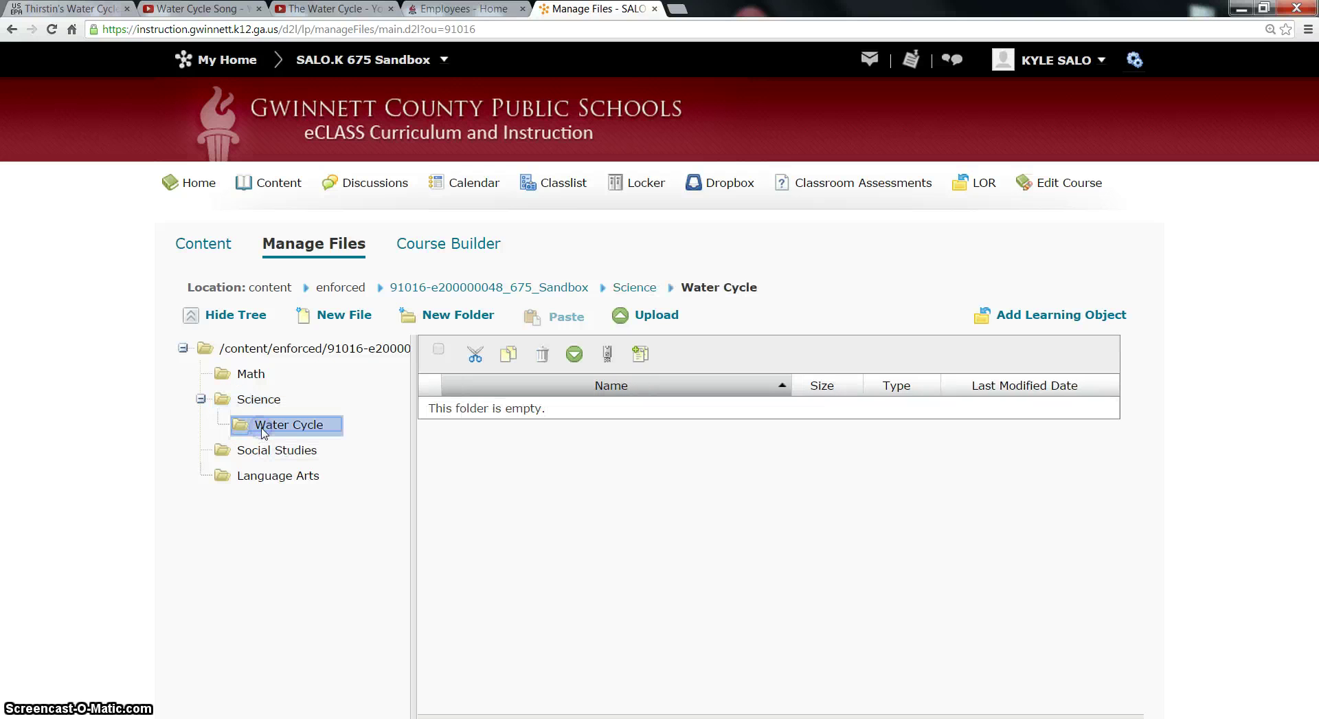
{"action": "left_click", "coordinate": [261, 431]}
{"action": "left_click", "coordinate": [491, 405]}
{"action": "left_click", "coordinate": [379, 418]}
{"action": "left_click", "coordinate": [286, 427]}
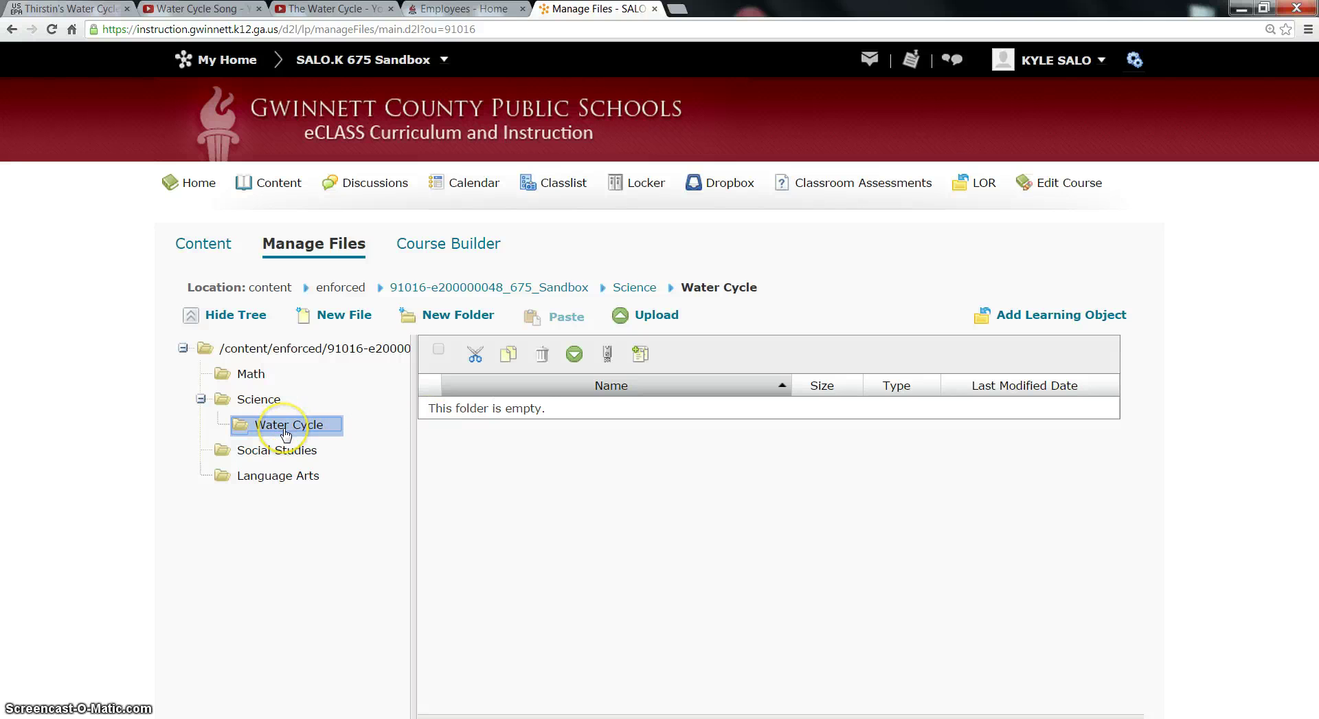
- Start a file upload into the course's Water Cycle folder and browse to the Water Cycle folder on the Home (H:) drive
{"action": "left_click", "coordinate": [654, 318]}
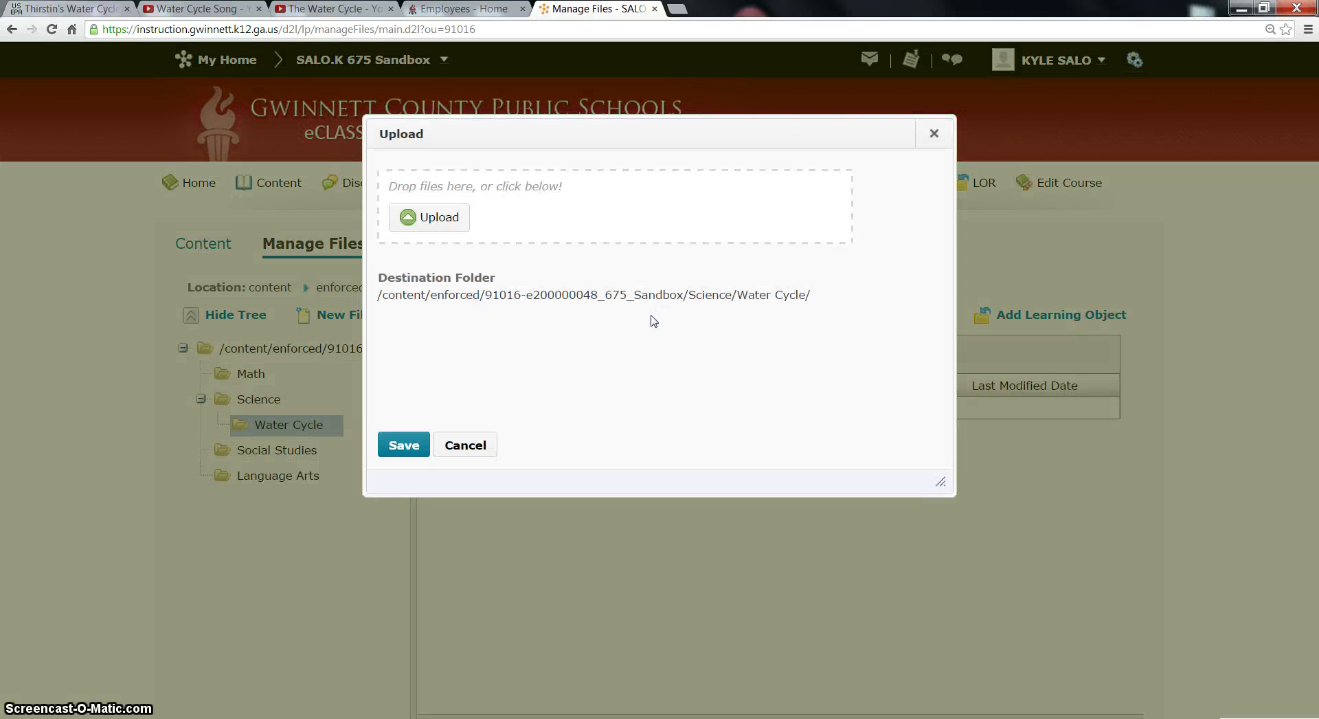
{"action": "left_click", "coordinate": [440, 218]}
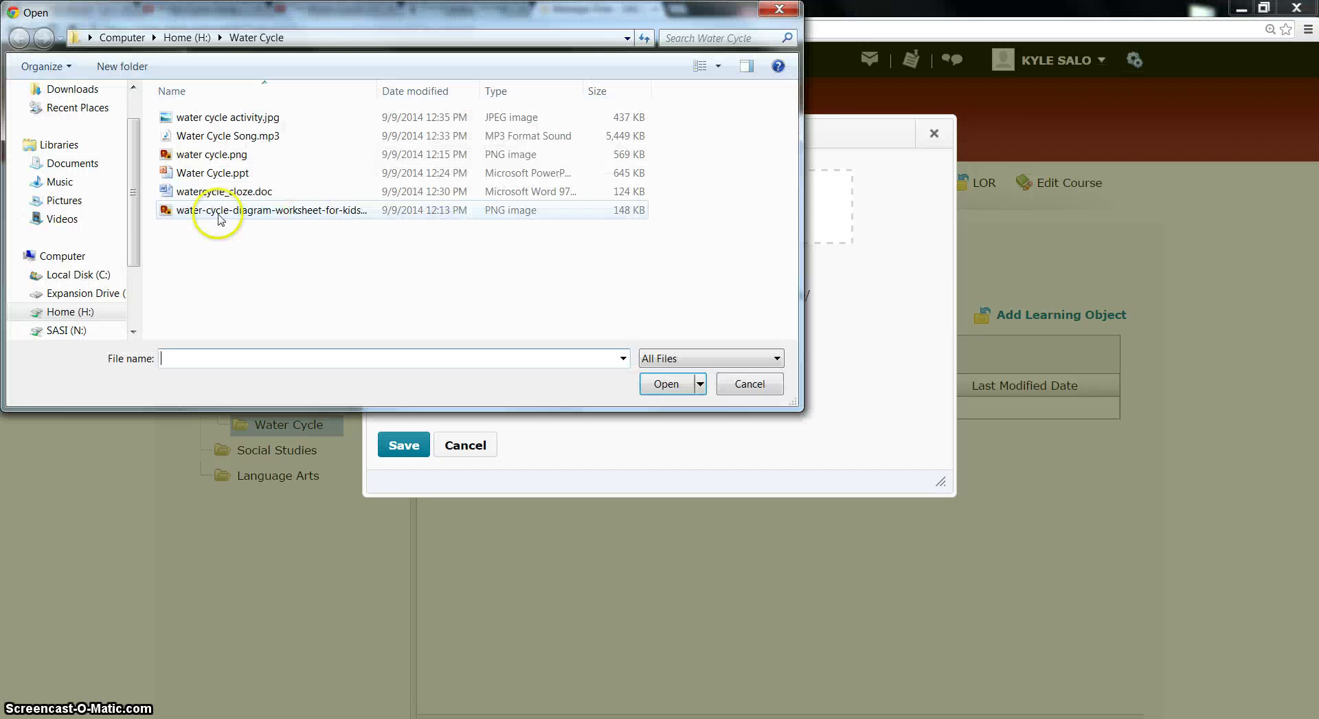
{"action": "left_click_drag", "start_coordinate": [130, 210], "coordinate": [133, 258]}
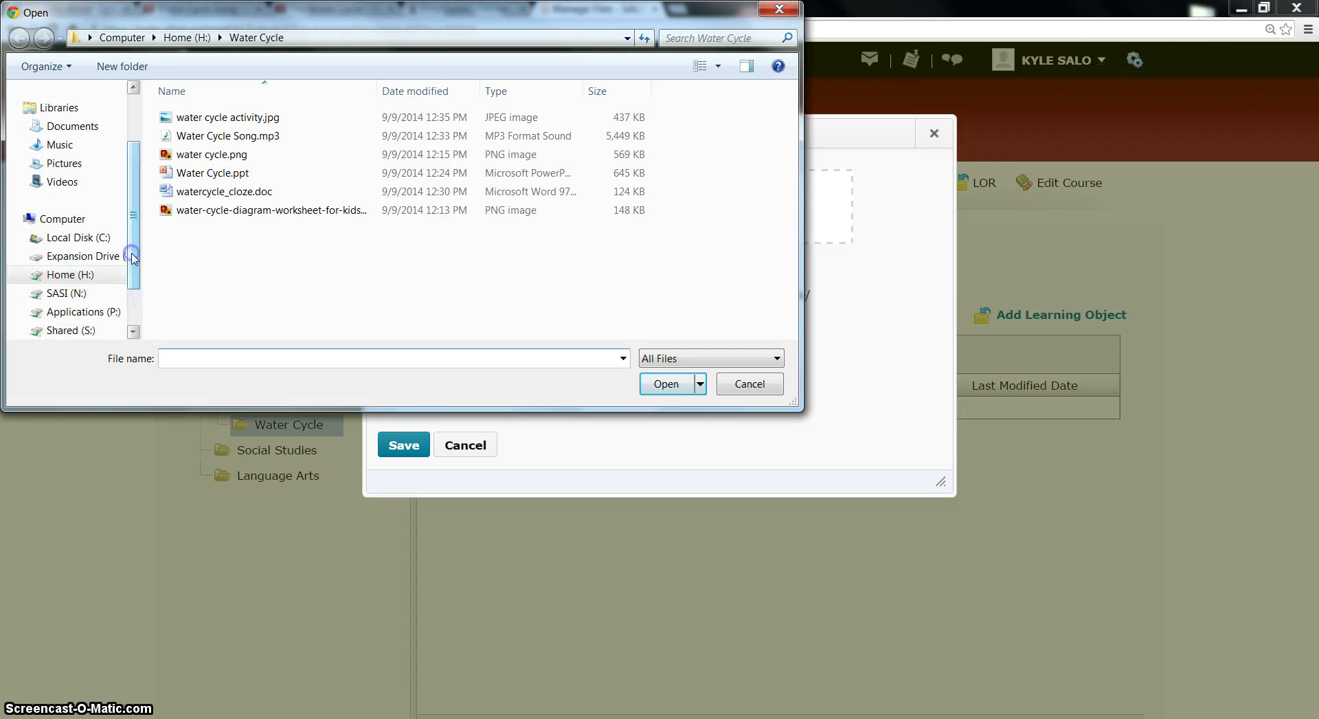
{"action": "left_click", "coordinate": [96, 275]}
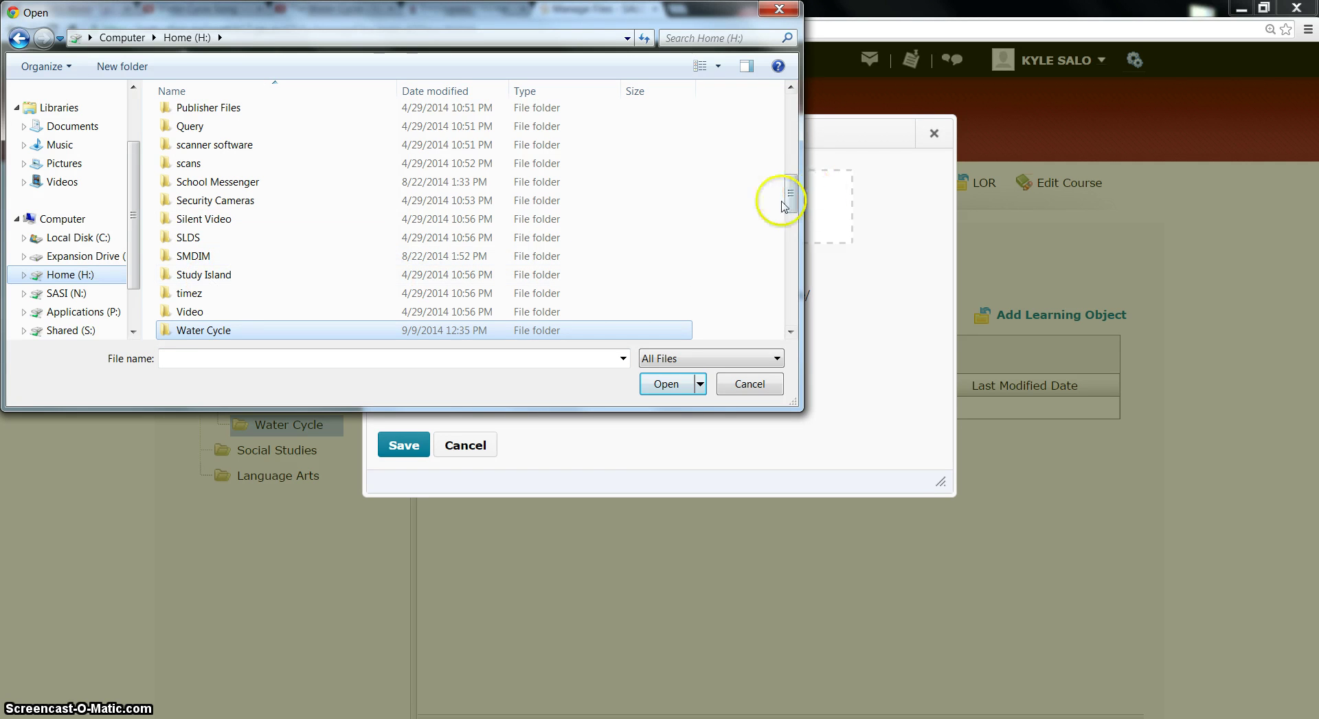
{"action": "left_click_drag", "start_coordinate": [792, 199], "coordinate": [790, 225]}
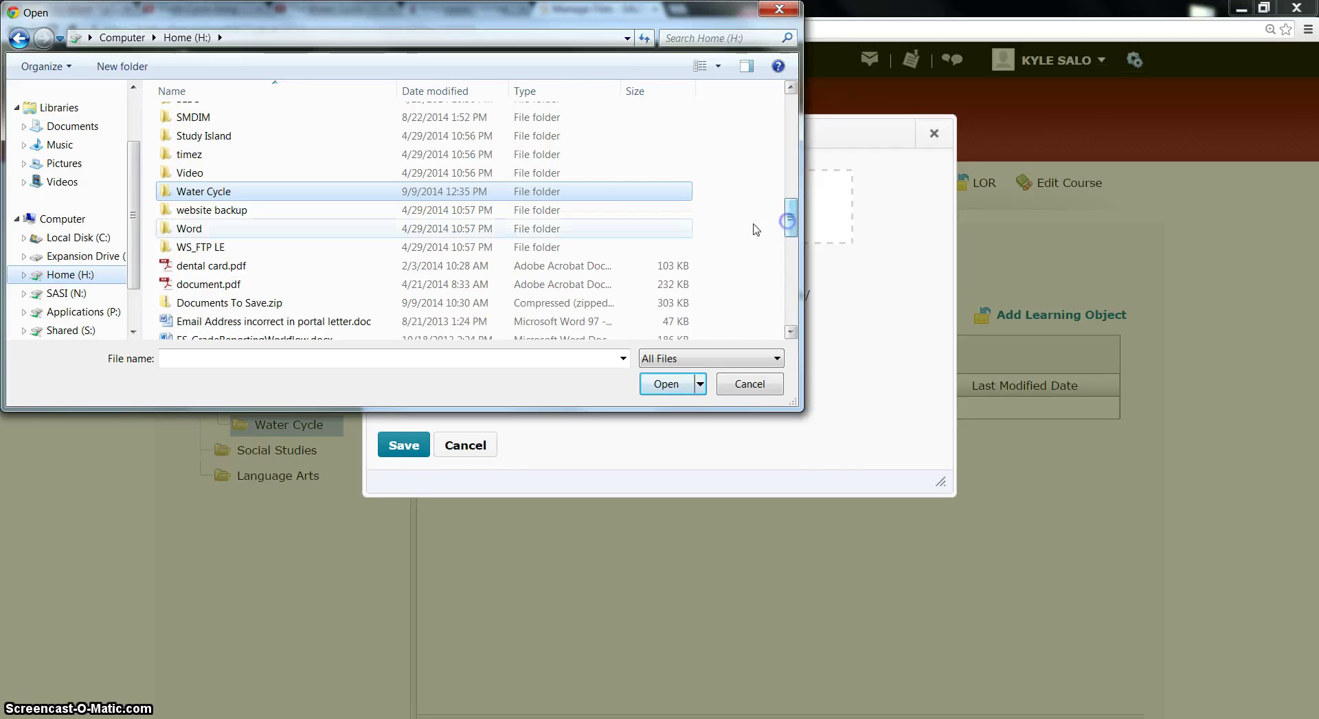
{"action": "left_click", "coordinate": [175, 201]}
{"action": "double_click", "coordinate": [175, 196]}
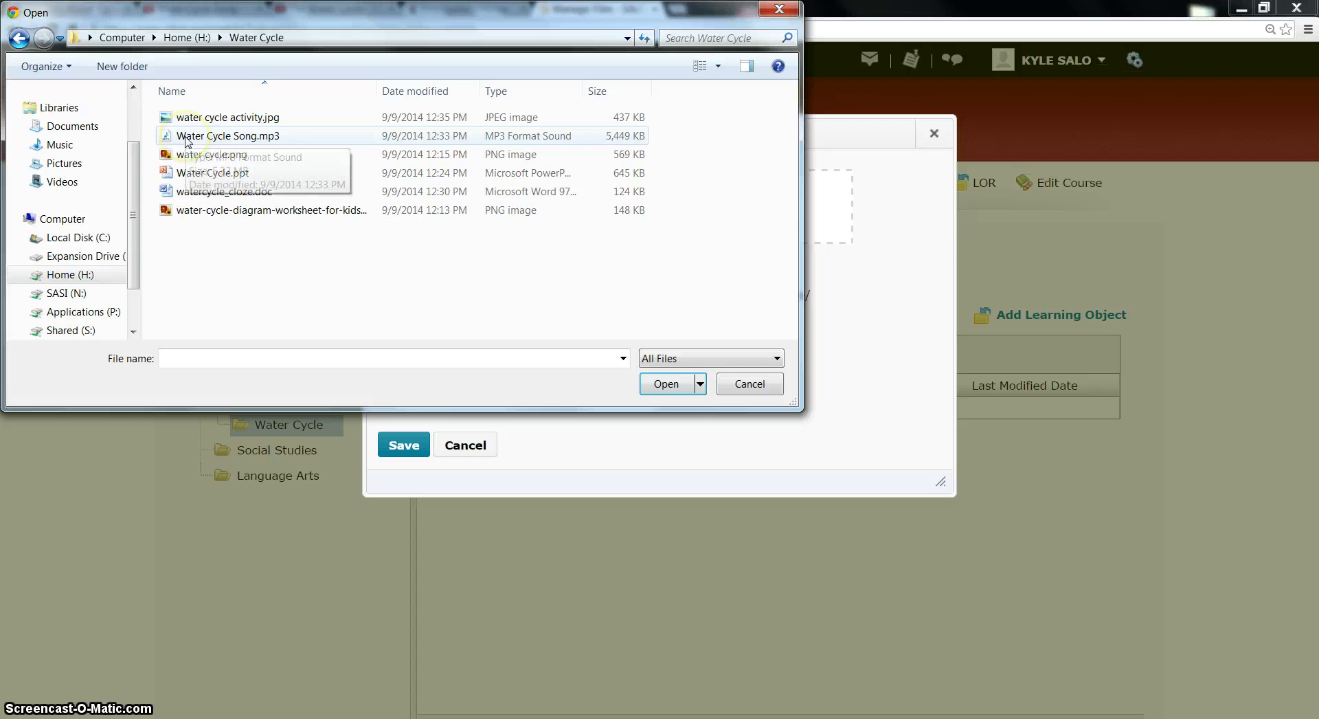
- Upload watercycle_cloze.doc and save it to the course's Water Cycle folder
{"action": "left_click", "coordinate": [197, 193]}
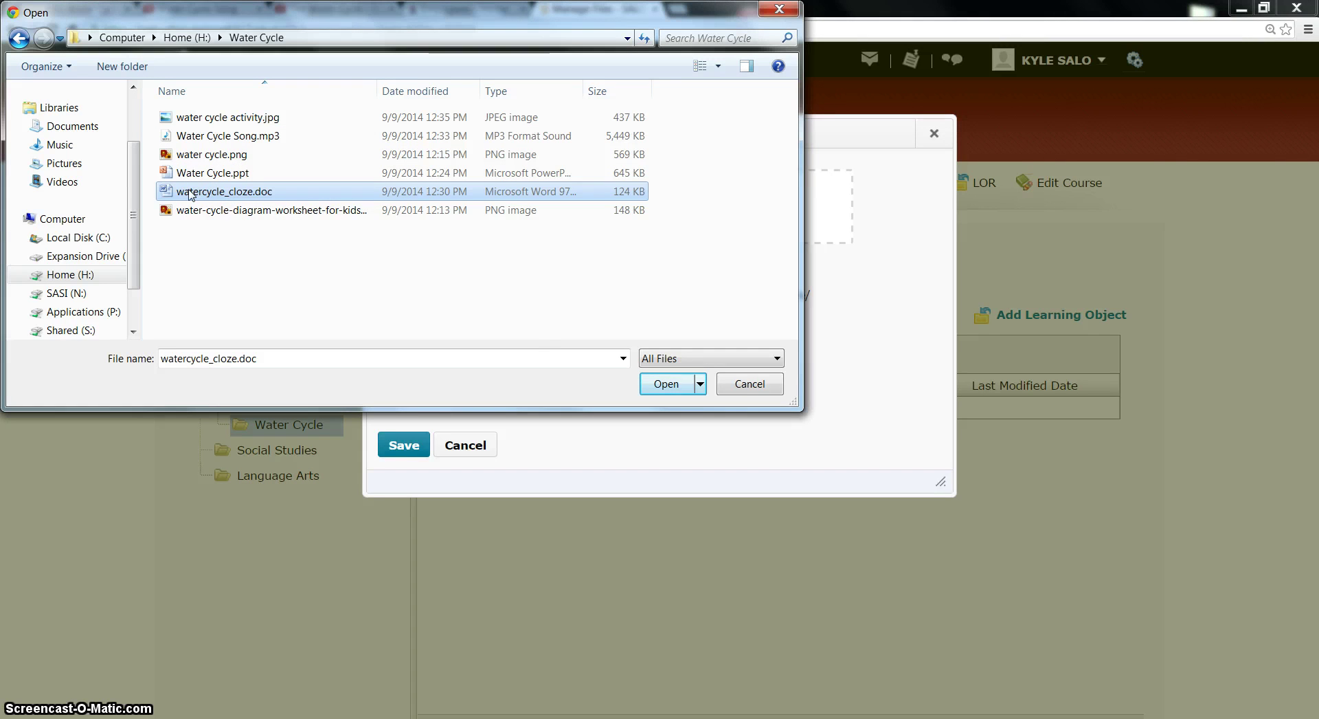
{"action": "left_click", "coordinate": [663, 386]}
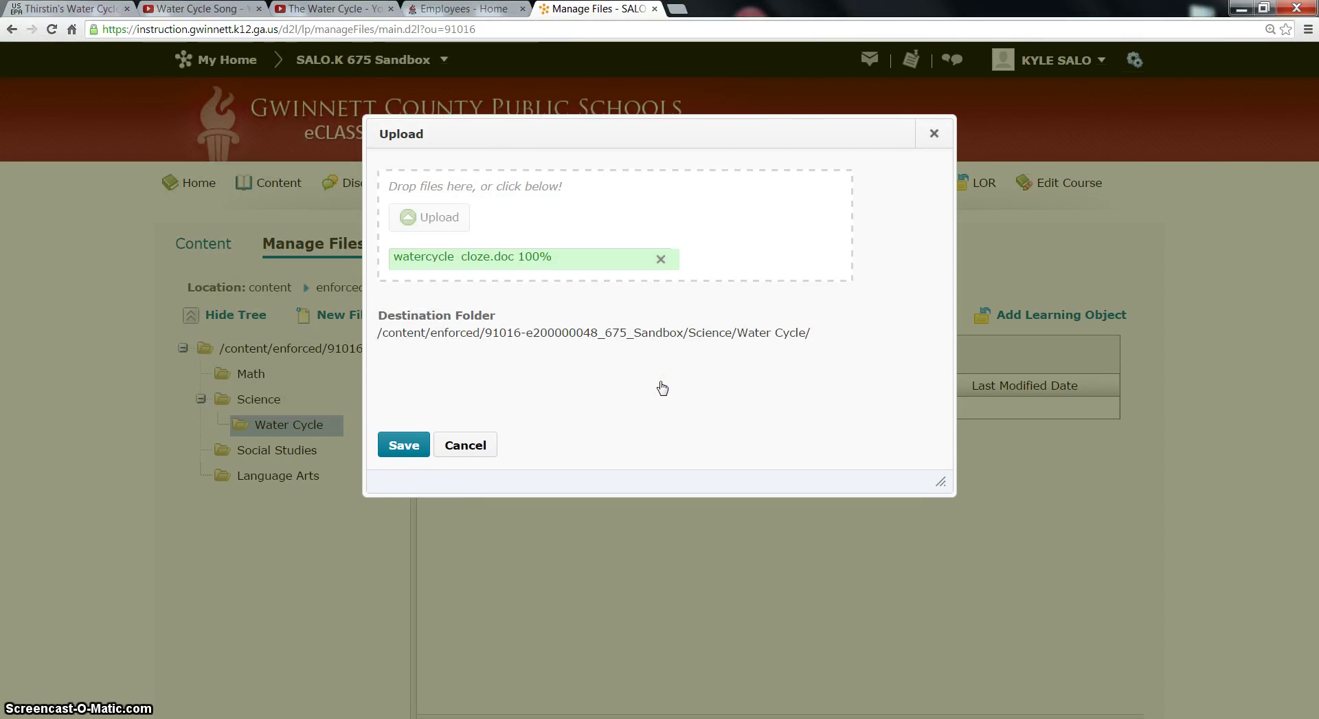
{"action": "left_click", "coordinate": [414, 454]}
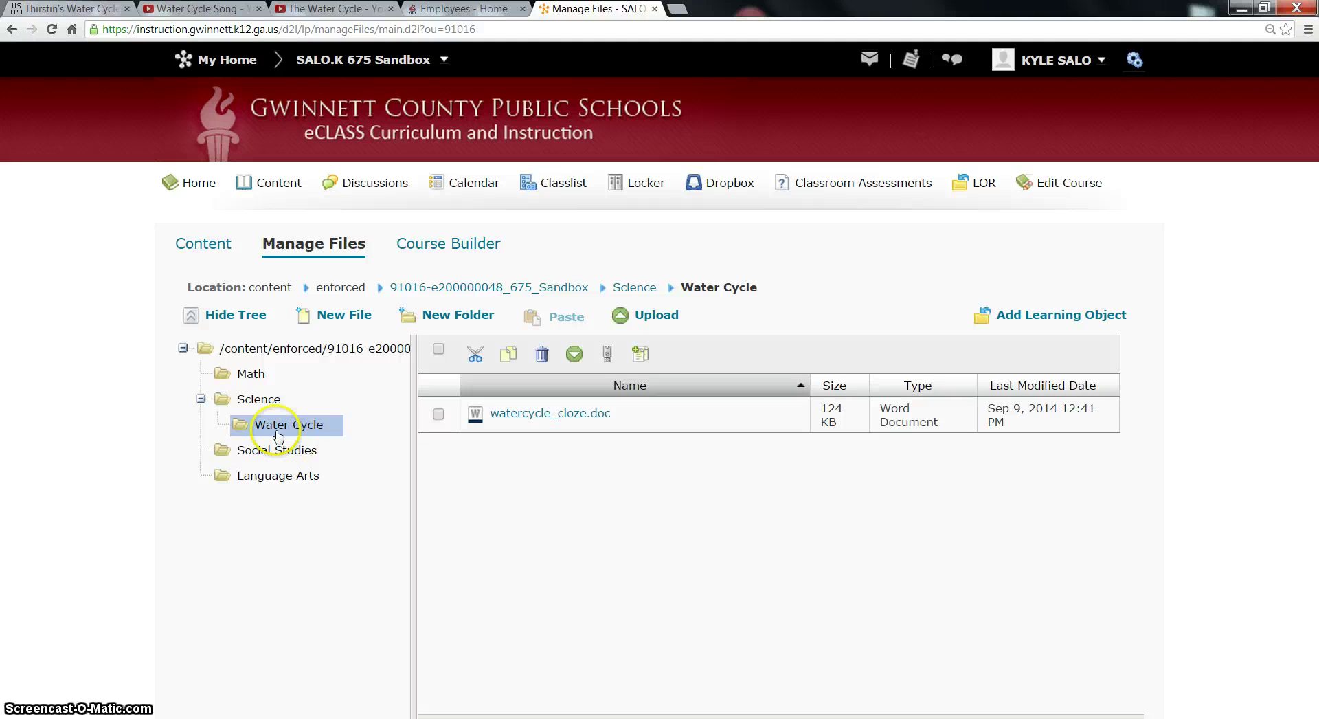
- Delete watercycle_cloze.doc from the course's Water Cycle folder
{"action": "mouse_move", "coordinate": [568, 425]}
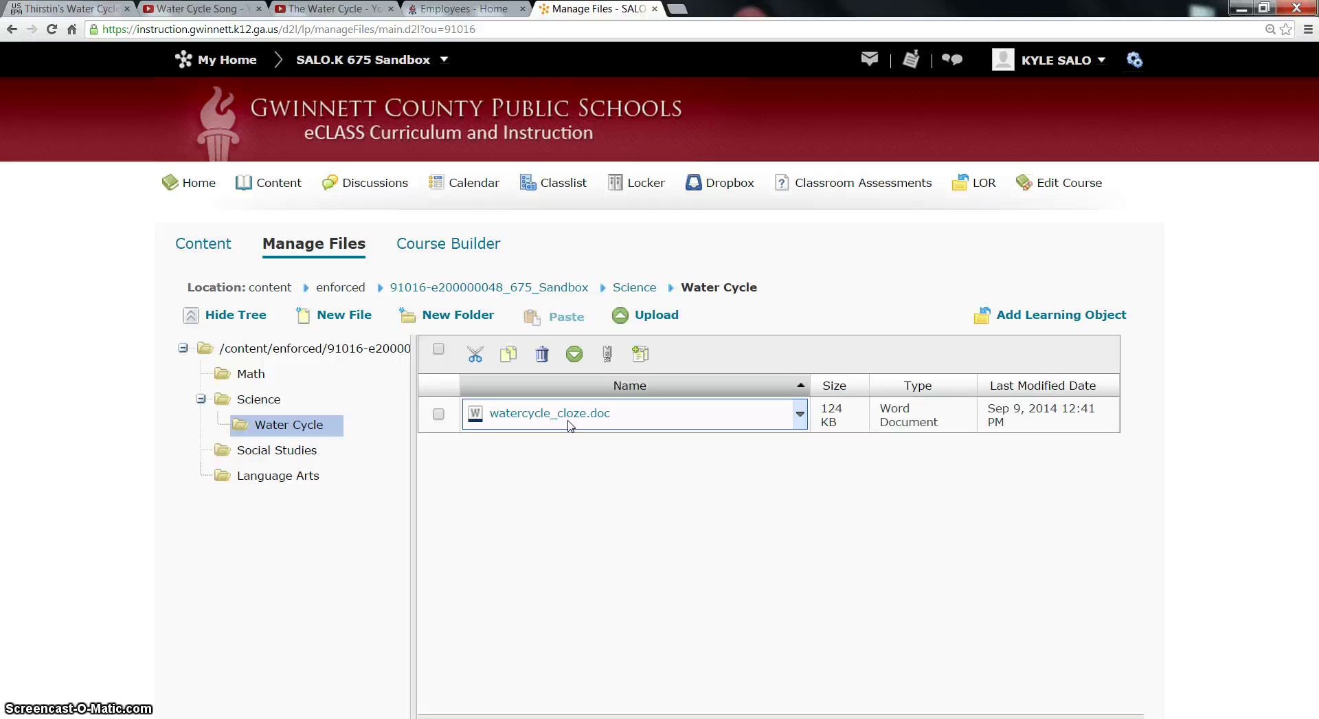
{"action": "left_click", "coordinate": [438, 413]}
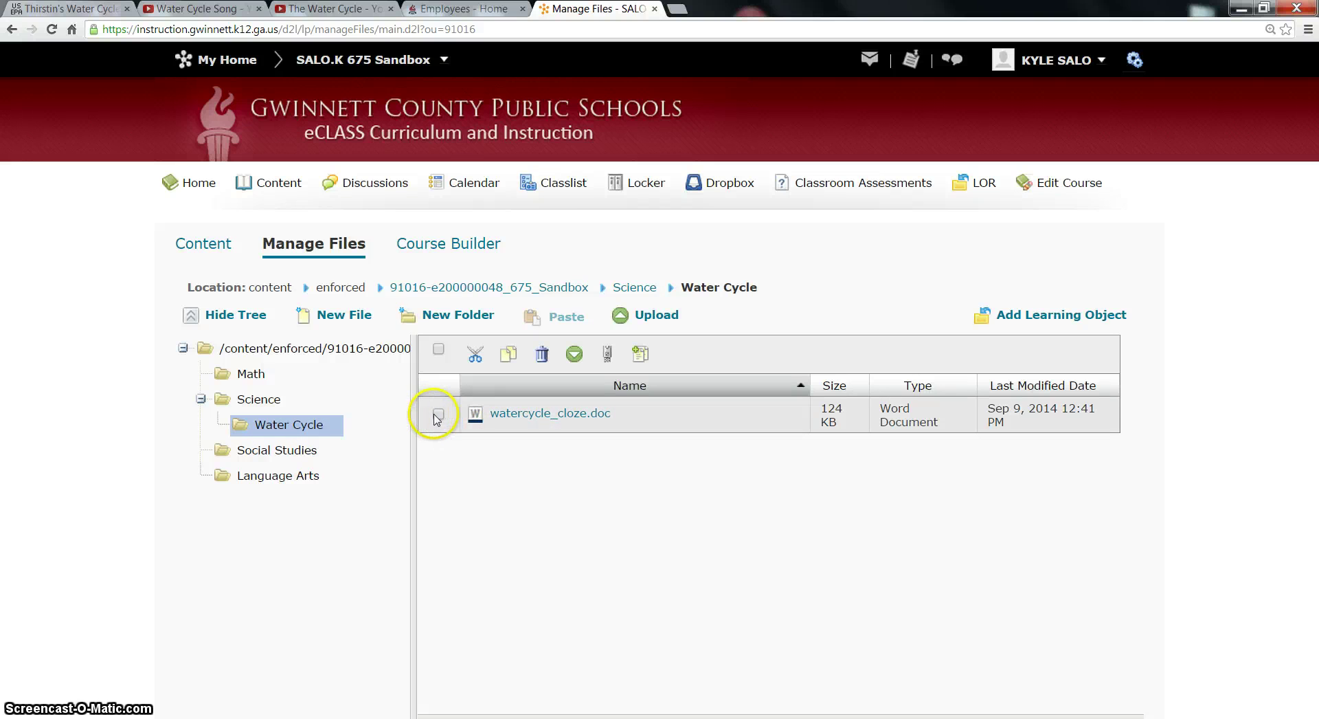
{"action": "left_click", "coordinate": [542, 355]}
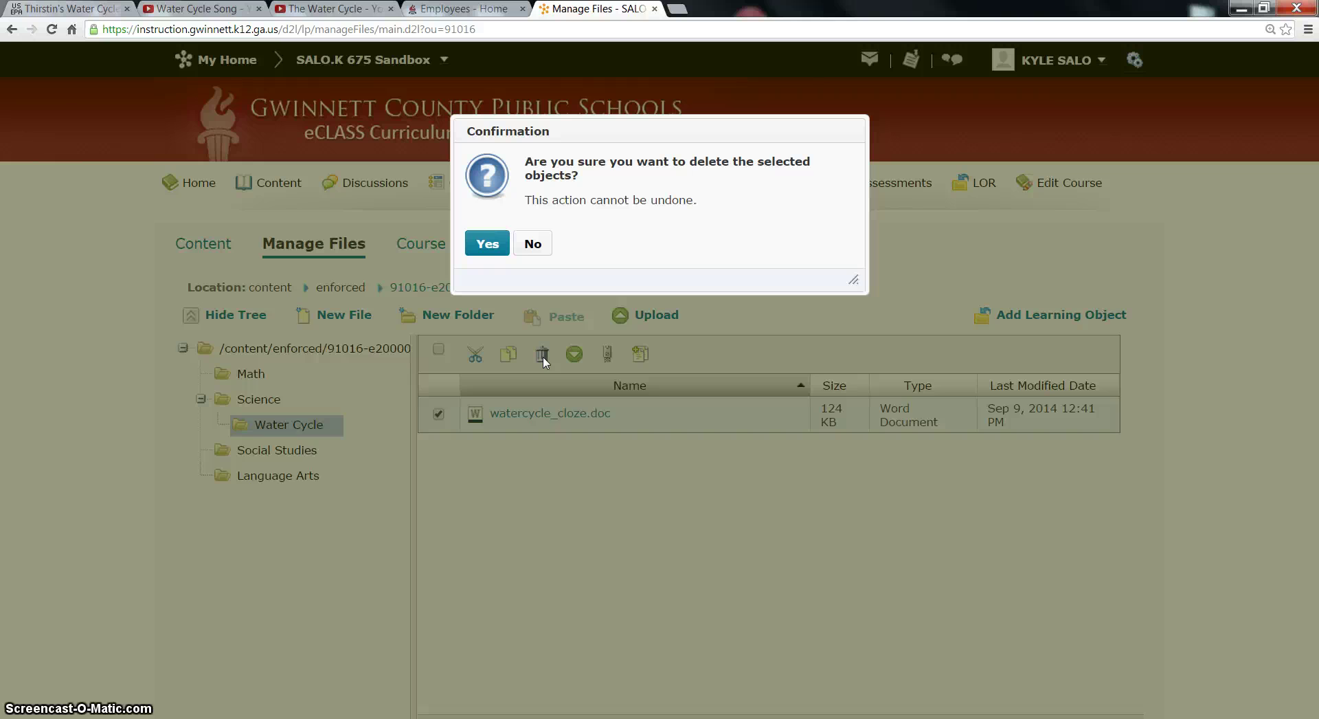
{"action": "left_click", "coordinate": [489, 245]}
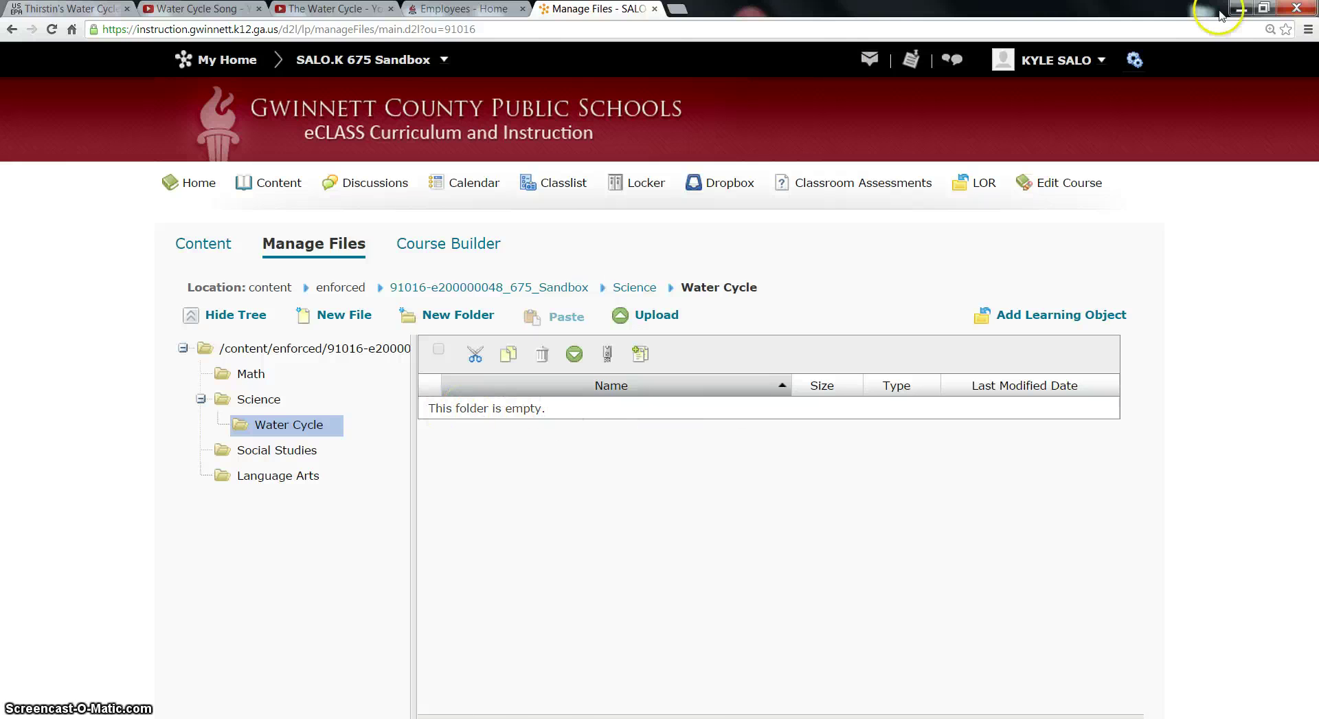
- Switch from the browser to Windows Explorer and locate the Water Cycle folder on the Home (H:) drive
{"action": "left_click", "coordinate": [1243, 8]}
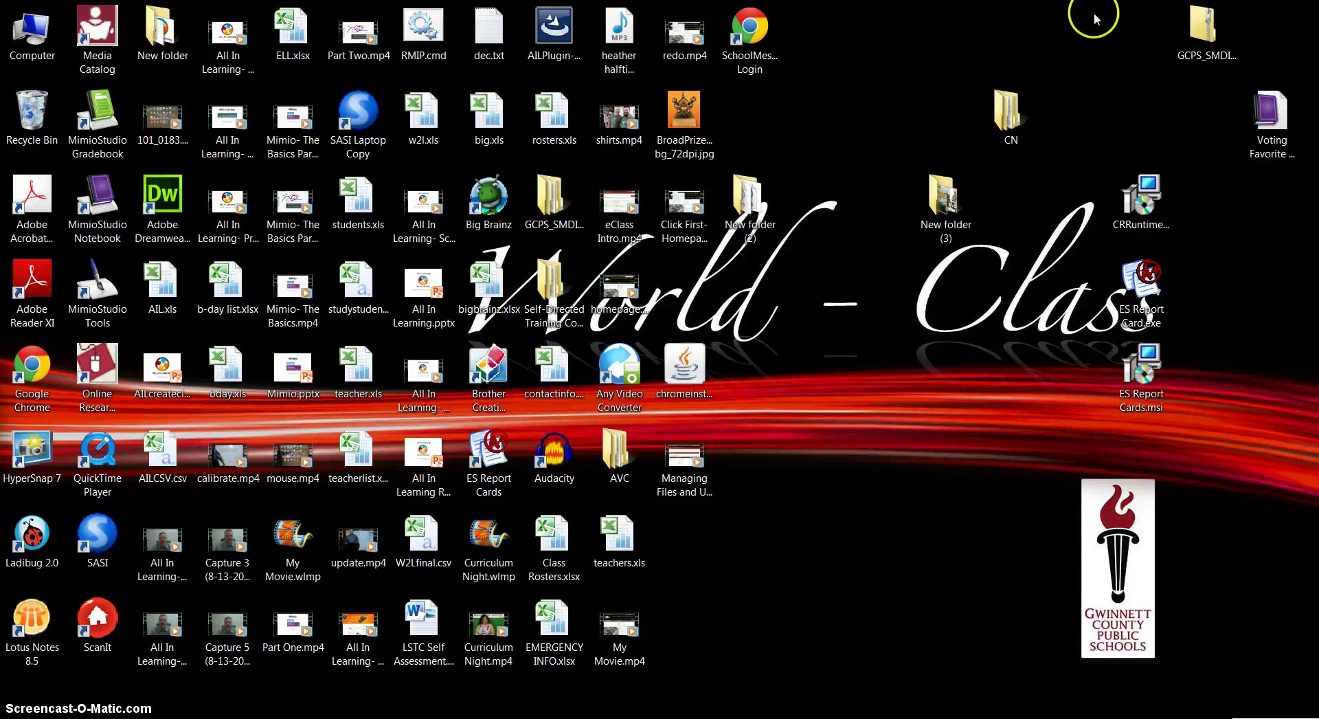
{"action": "double_click", "coordinate": [30, 46]}
{"action": "double_click", "coordinate": [628, 402]}
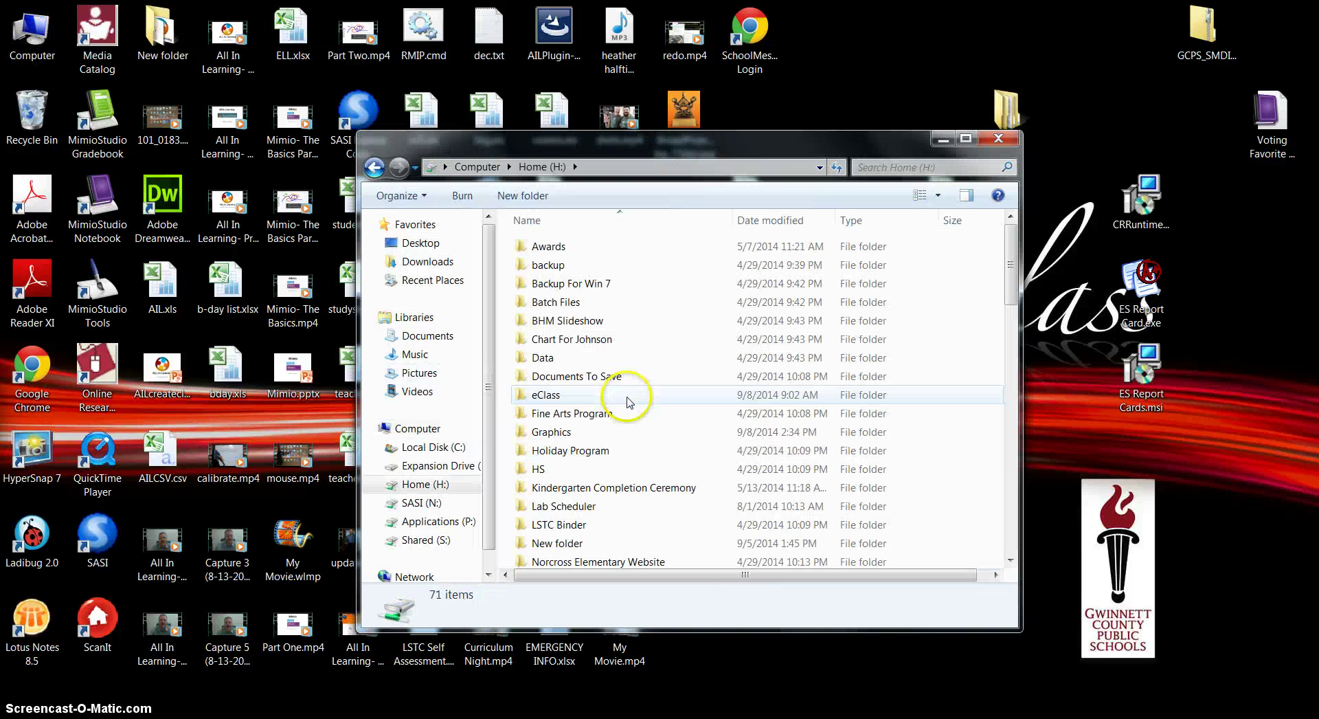
{"action": "left_click_drag", "start_coordinate": [1010, 260], "coordinate": [1001, 409]}
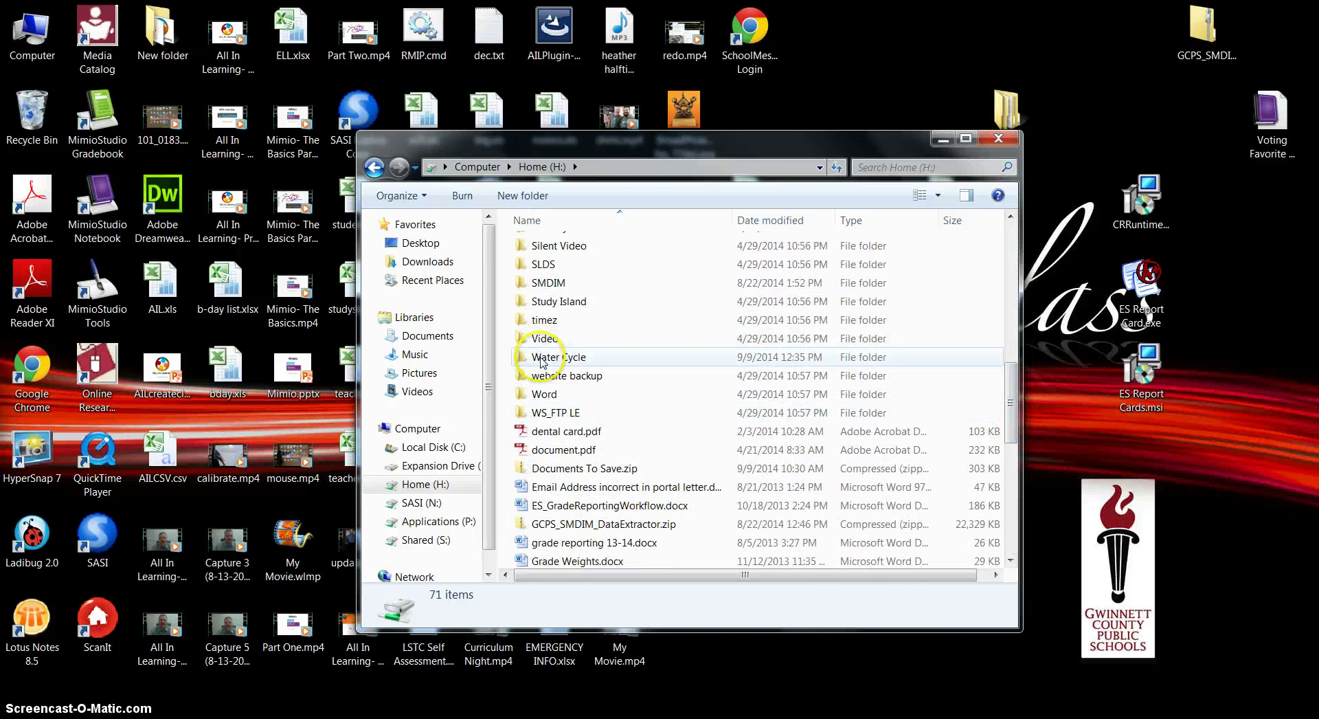
- Examine the files inside the Water Cycle folder and return to the Home (H:) drive's listing
{"action": "mouse_move", "coordinate": [542, 362]}
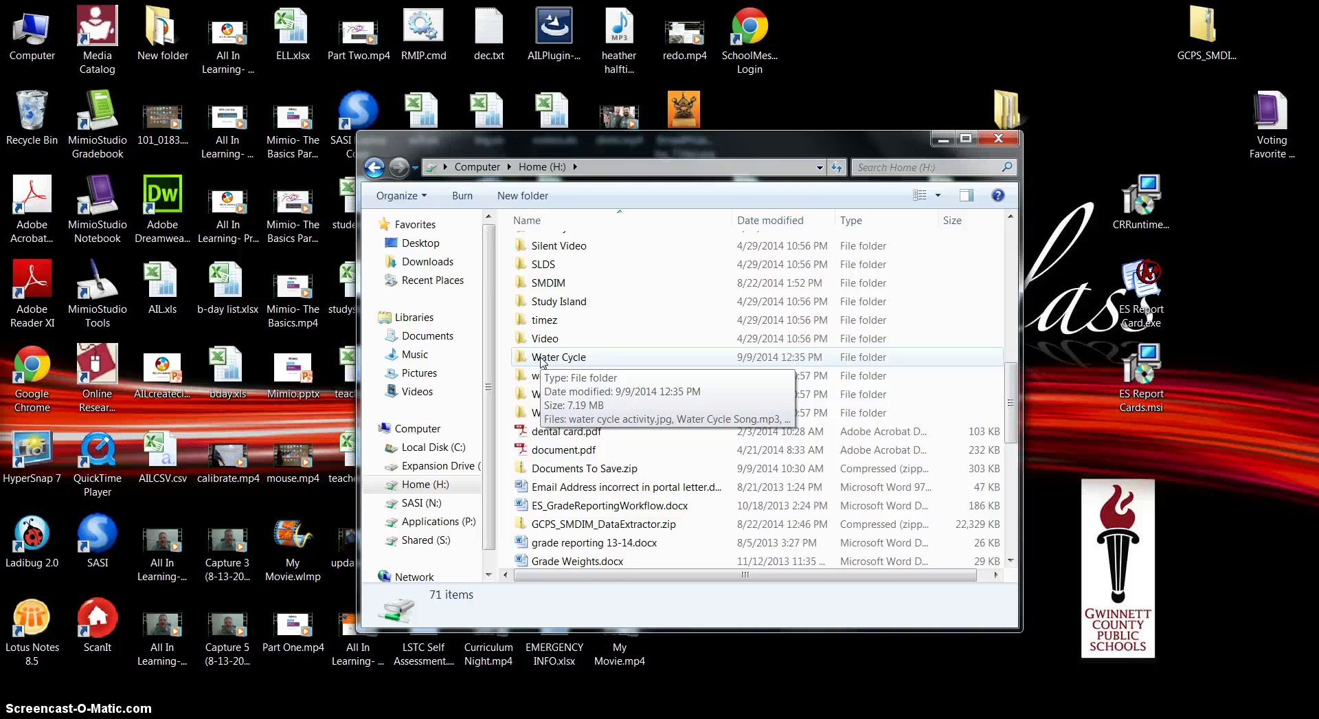
{"action": "right_click", "coordinate": [542, 362]}
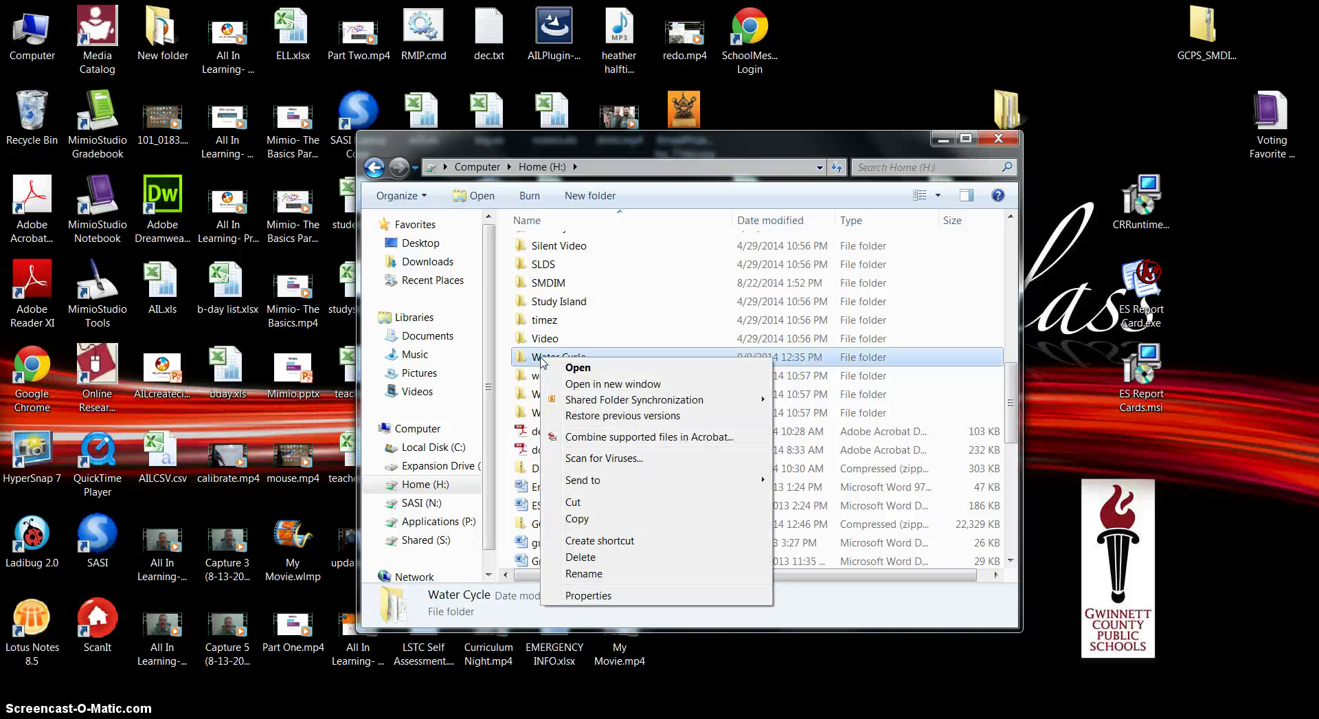
{"action": "left_click", "coordinate": [531, 359]}
{"action": "double_click", "coordinate": [539, 358]}
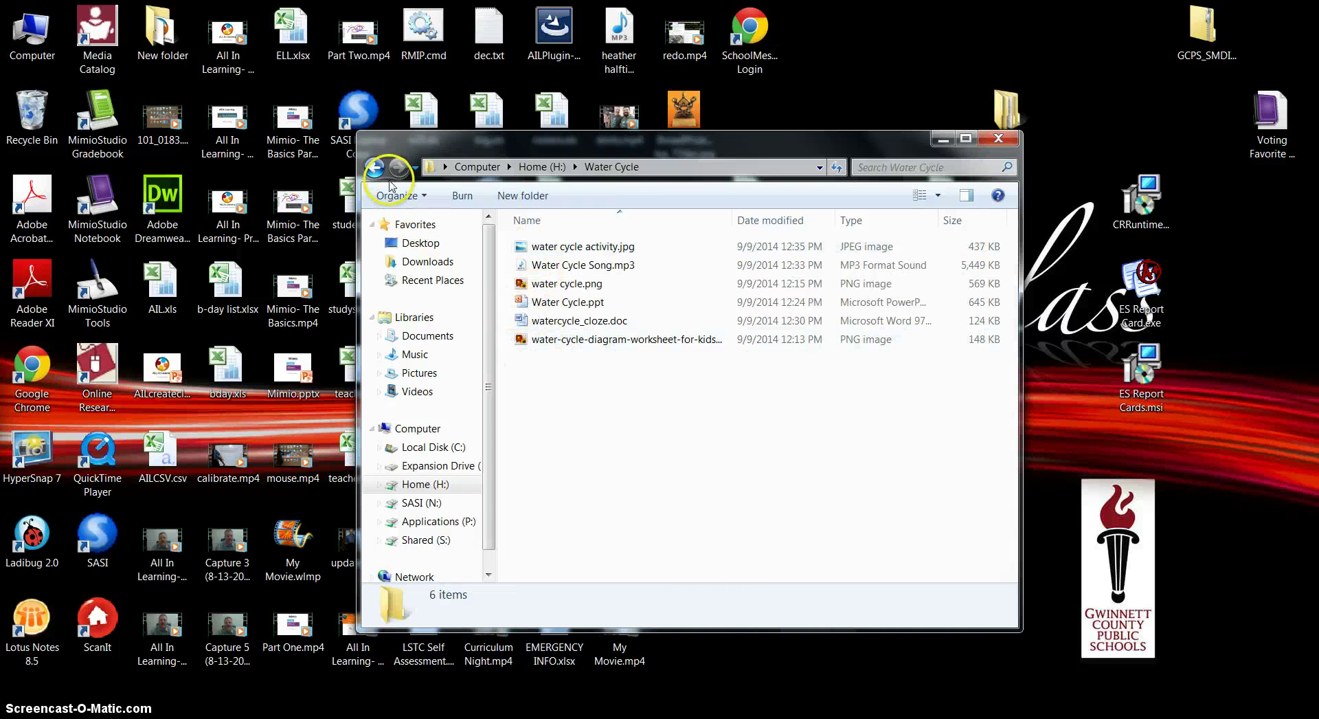
{"action": "left_click", "coordinate": [374, 167]}
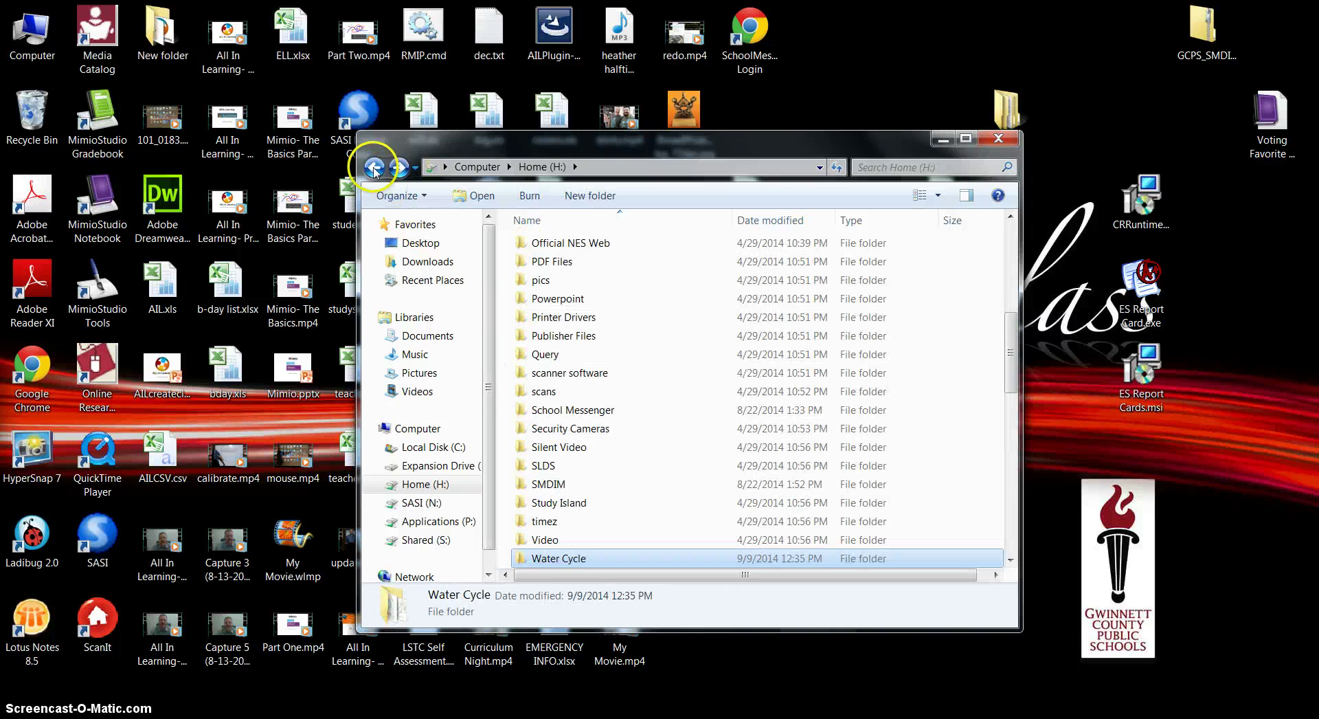
- Compress the Water Cycle folder on the Home (H:) drive into a zip file, keeping the name Water Cycle.zip
{"action": "right_click", "coordinate": [558, 562]}
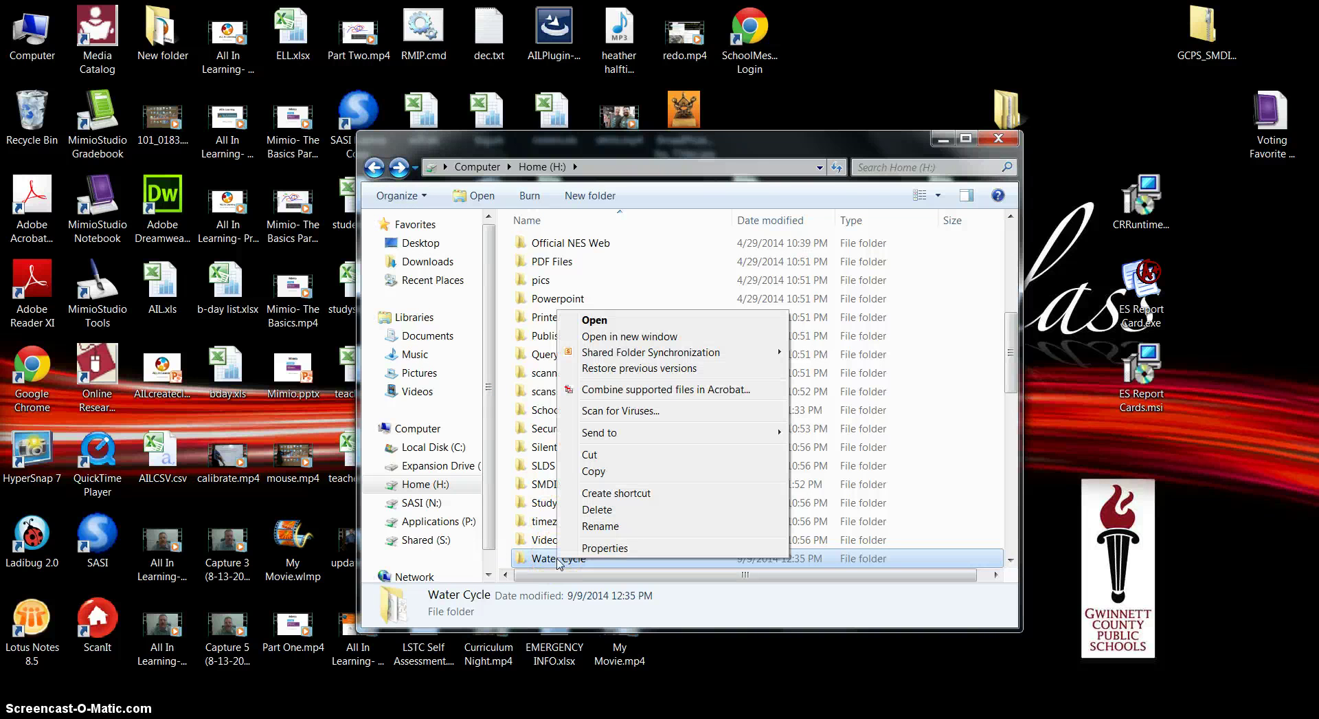
{"action": "mouse_move", "coordinate": [599, 438]}
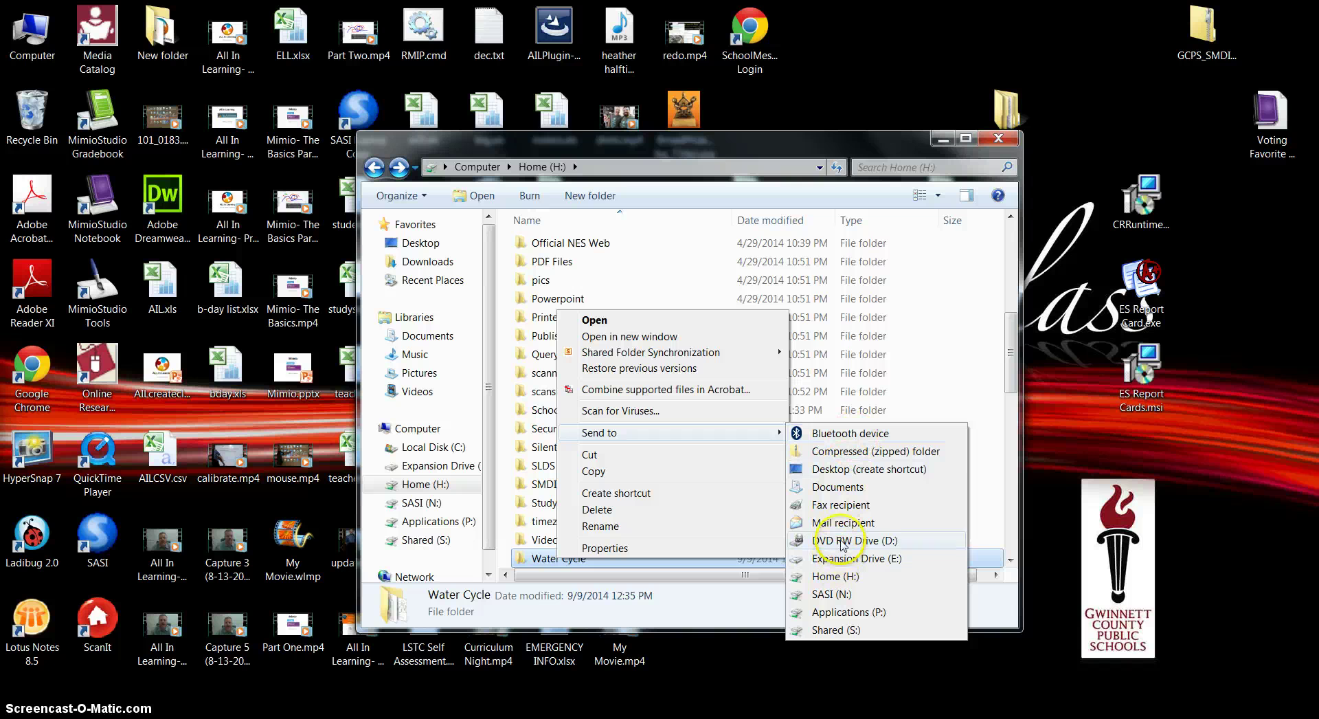
{"action": "left_click", "coordinate": [841, 451]}
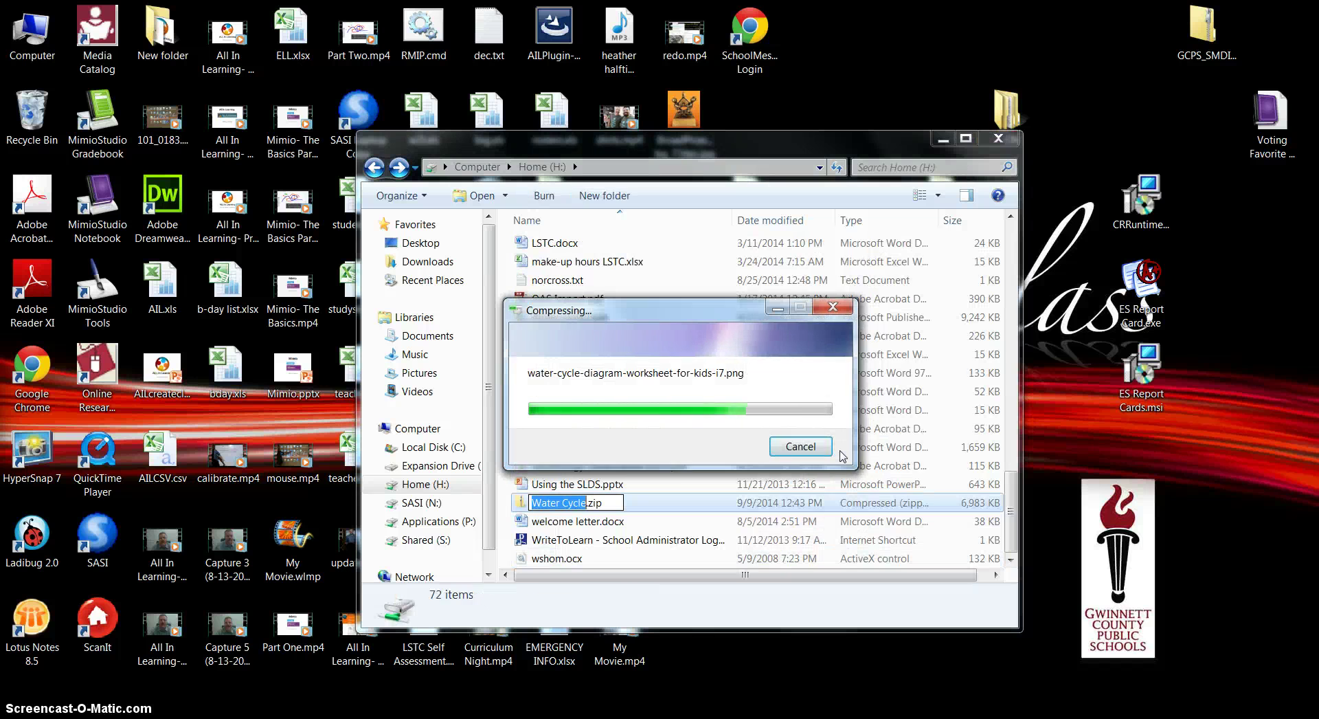
{"action": "left_click", "coordinate": [605, 485]}
{"action": "left_click", "coordinate": [588, 502]}
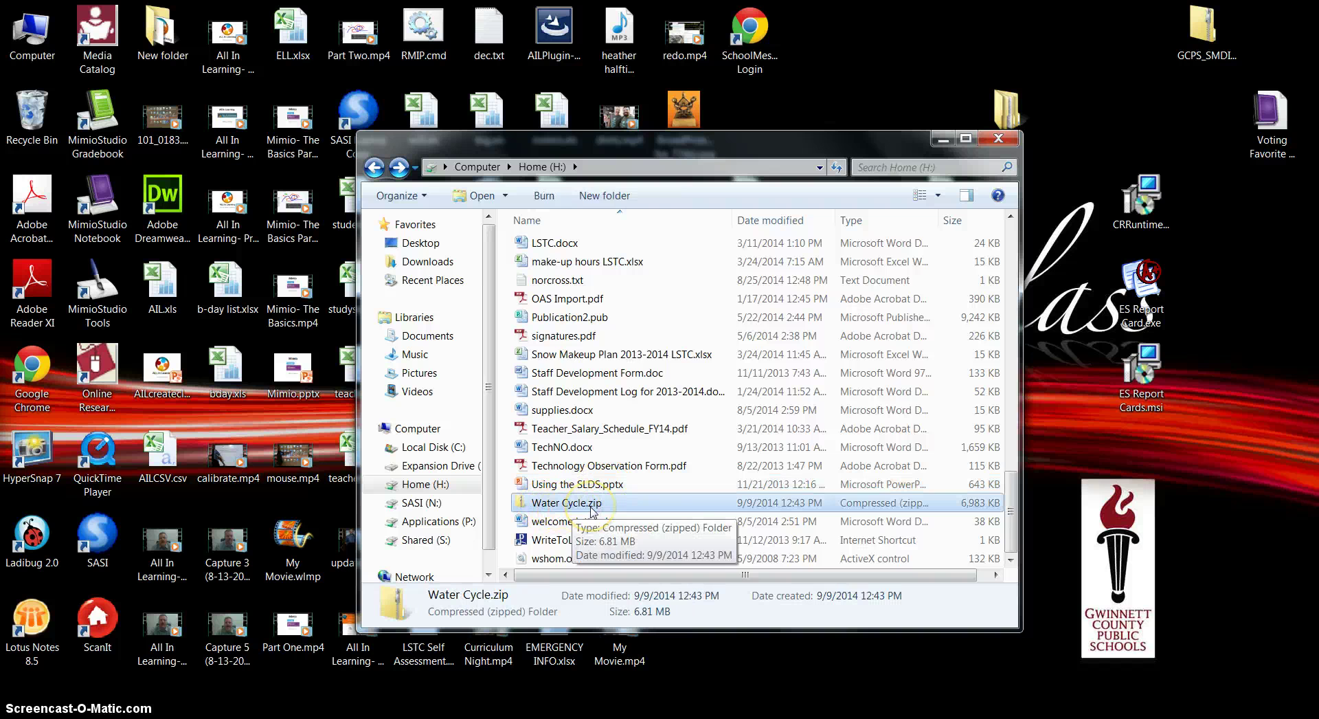
- Compare the original Water Cycle folder with Water Cycle.zip on the Home (H:) drive
{"action": "left_click_drag", "start_coordinate": [1010, 501], "coordinate": [1010, 383]}
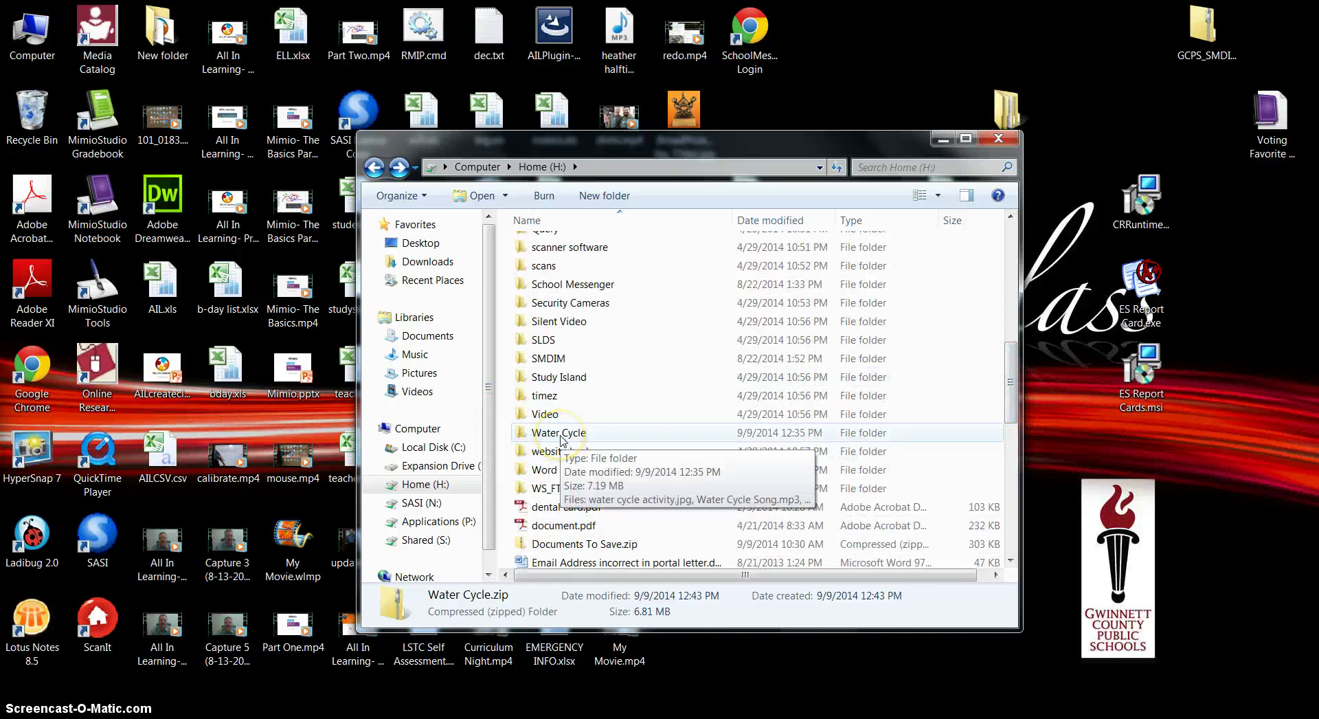
{"action": "left_click_drag", "start_coordinate": [1009, 383], "coordinate": [1012, 509]}
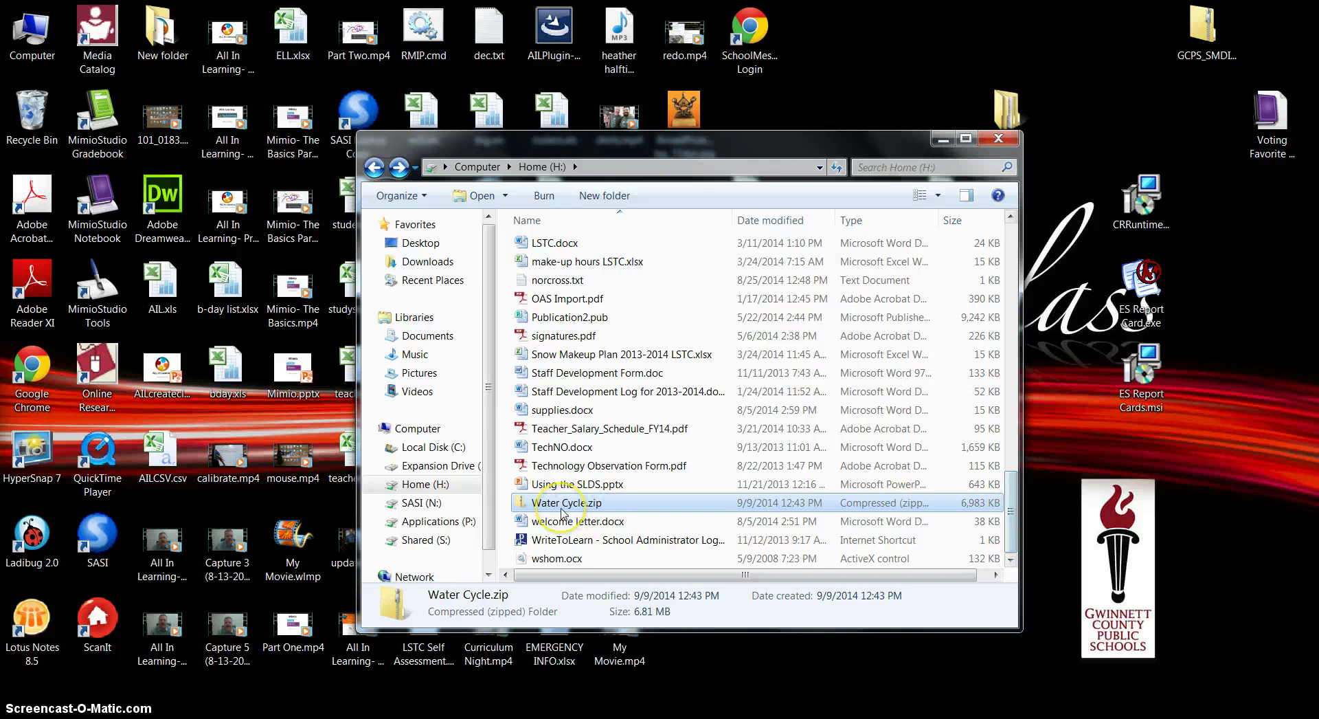
{"action": "mouse_move", "coordinate": [591, 512]}
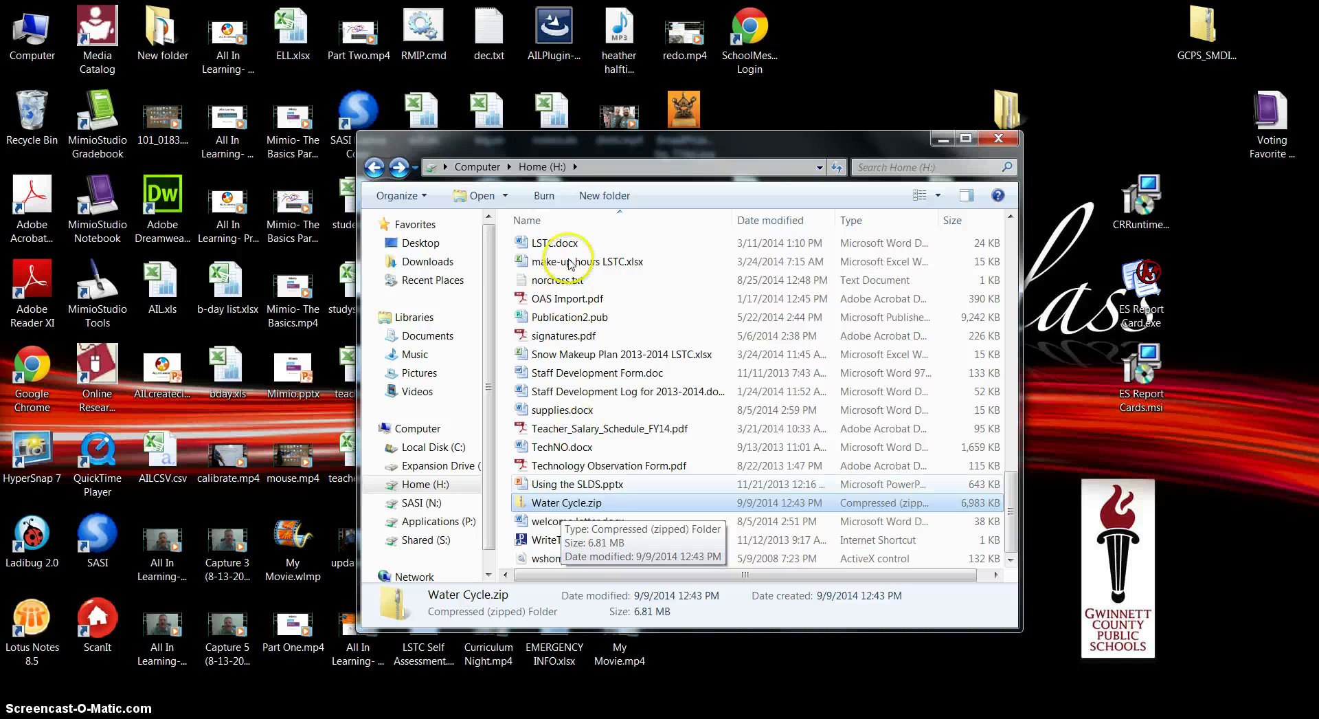
- Switch back to the course files in Chrome and delete the Water Cycle folder from the Science folder
{"action": "key", "text": "super"}
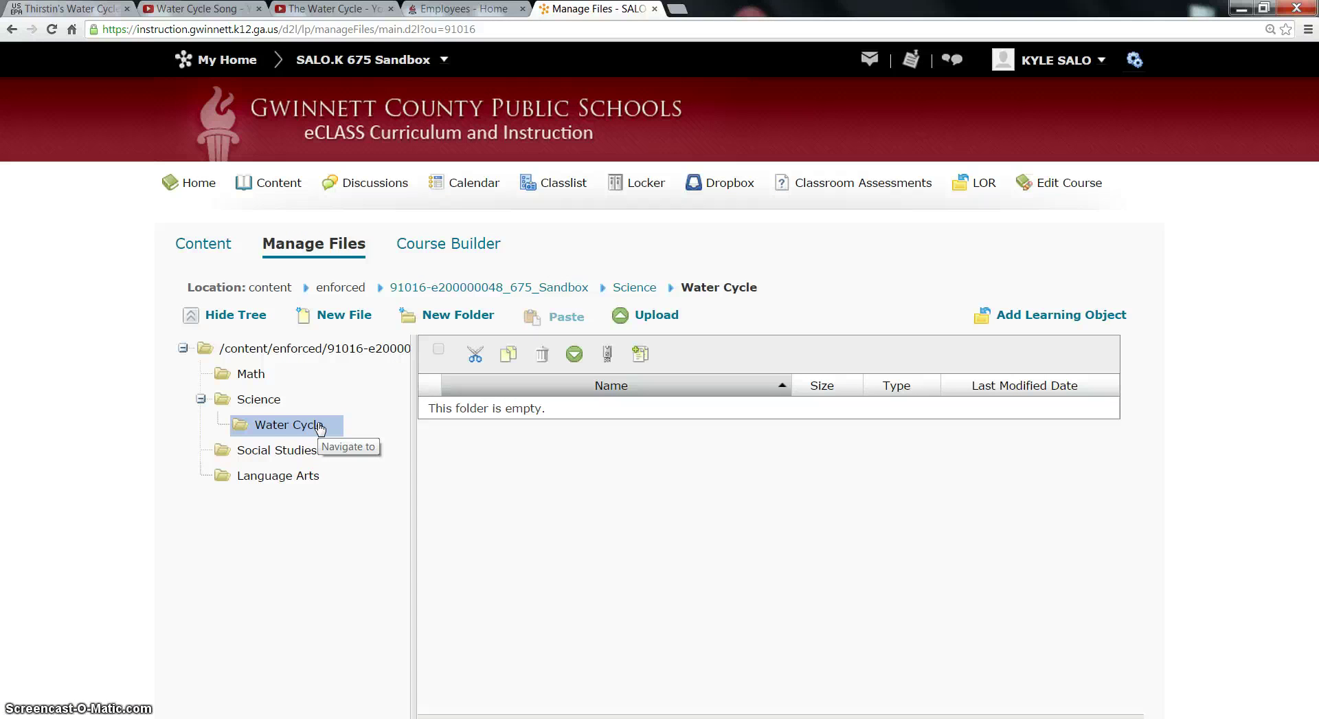
{"action": "left_click", "coordinate": [268, 431]}
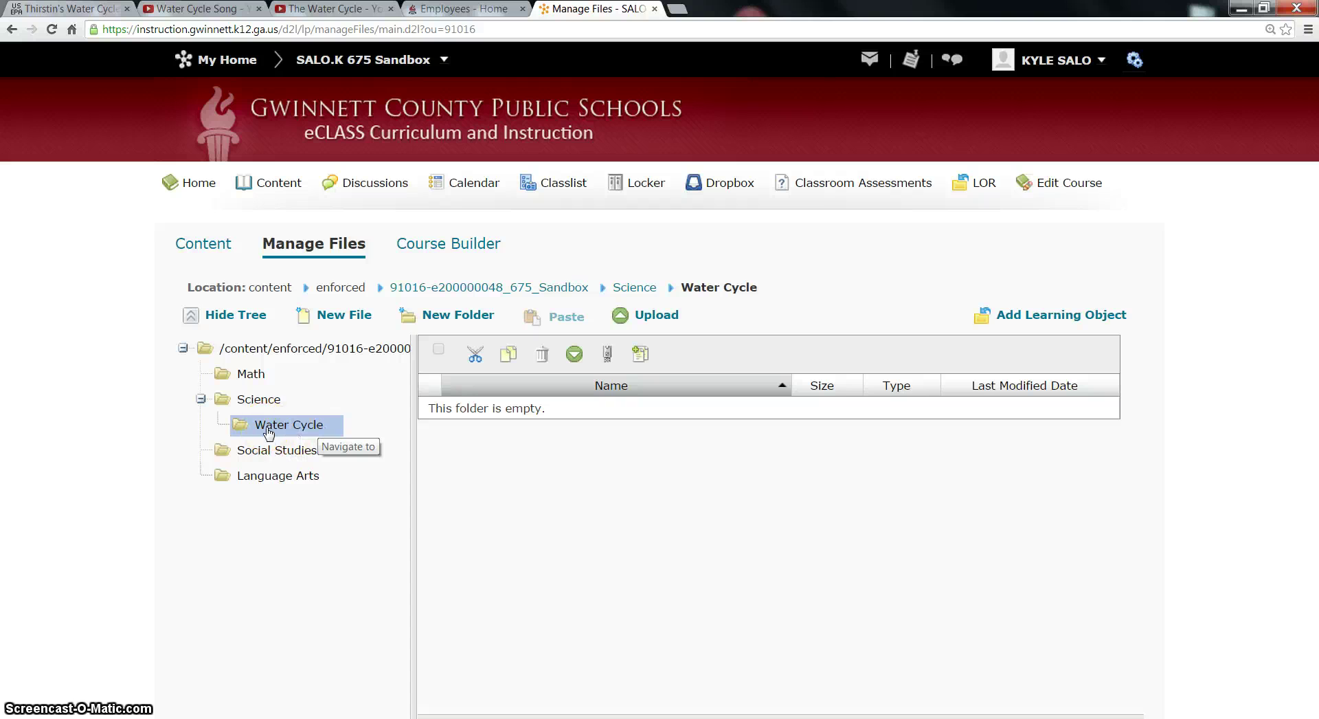
{"action": "left_click", "coordinate": [268, 432]}
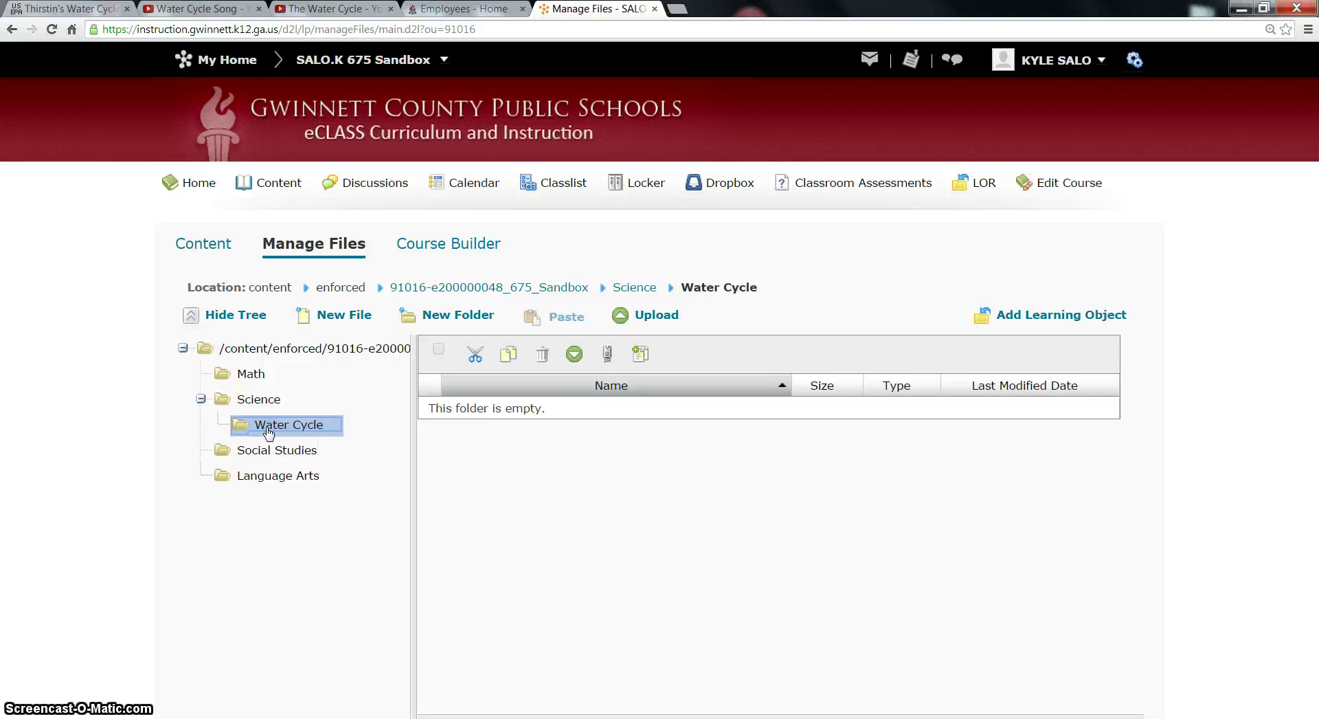
{"action": "left_click", "coordinate": [258, 400]}
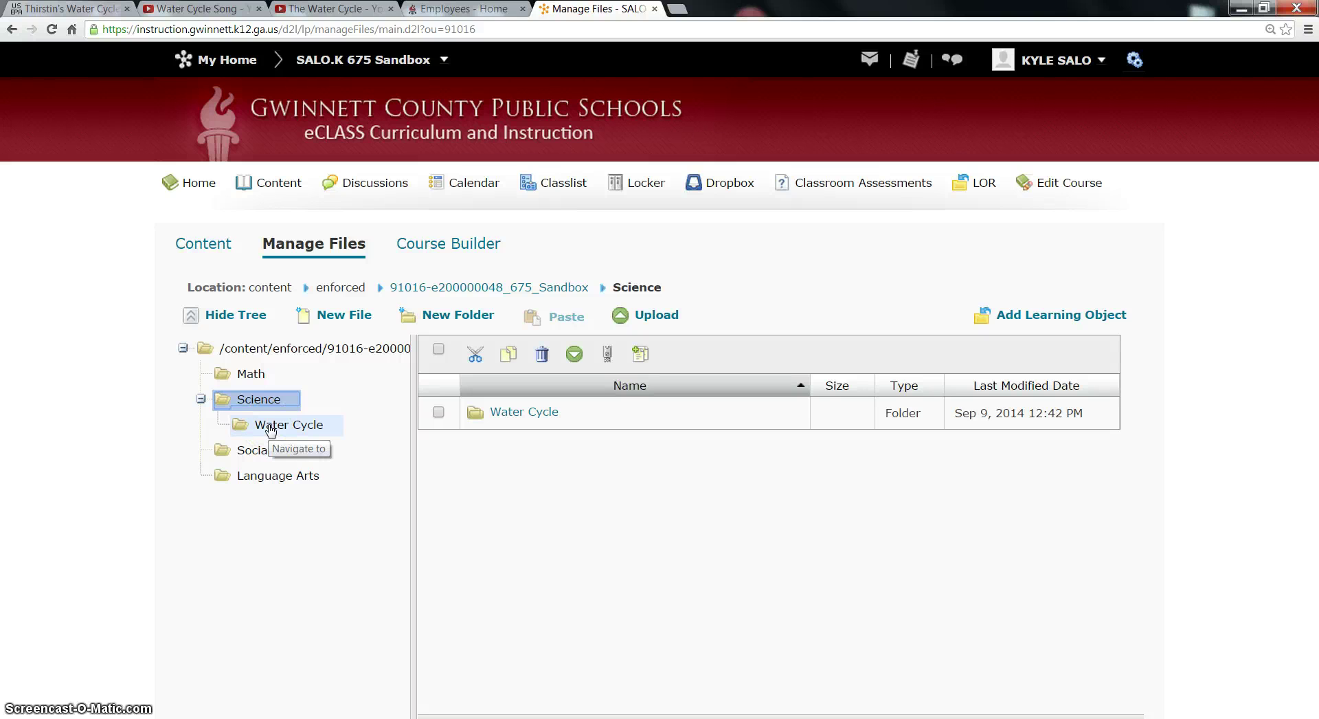
{"action": "left_click", "coordinate": [438, 412]}
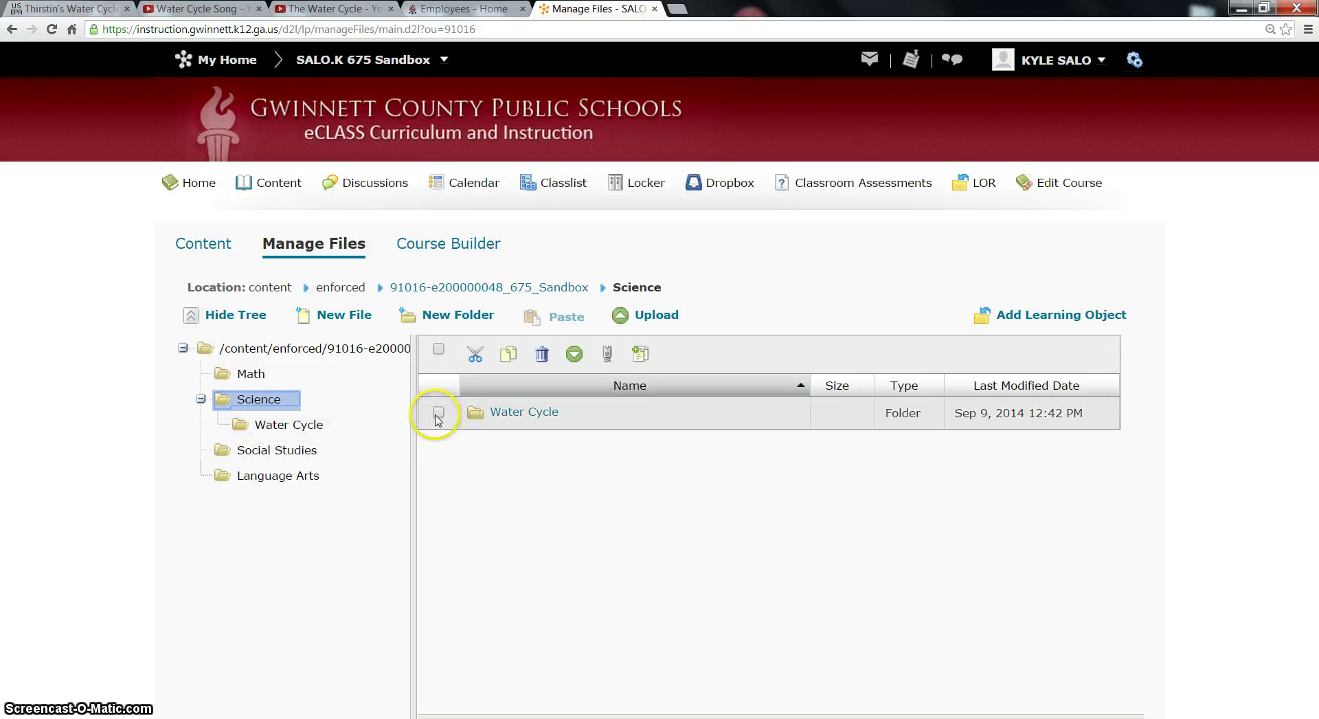
{"action": "left_click", "coordinate": [439, 412]}
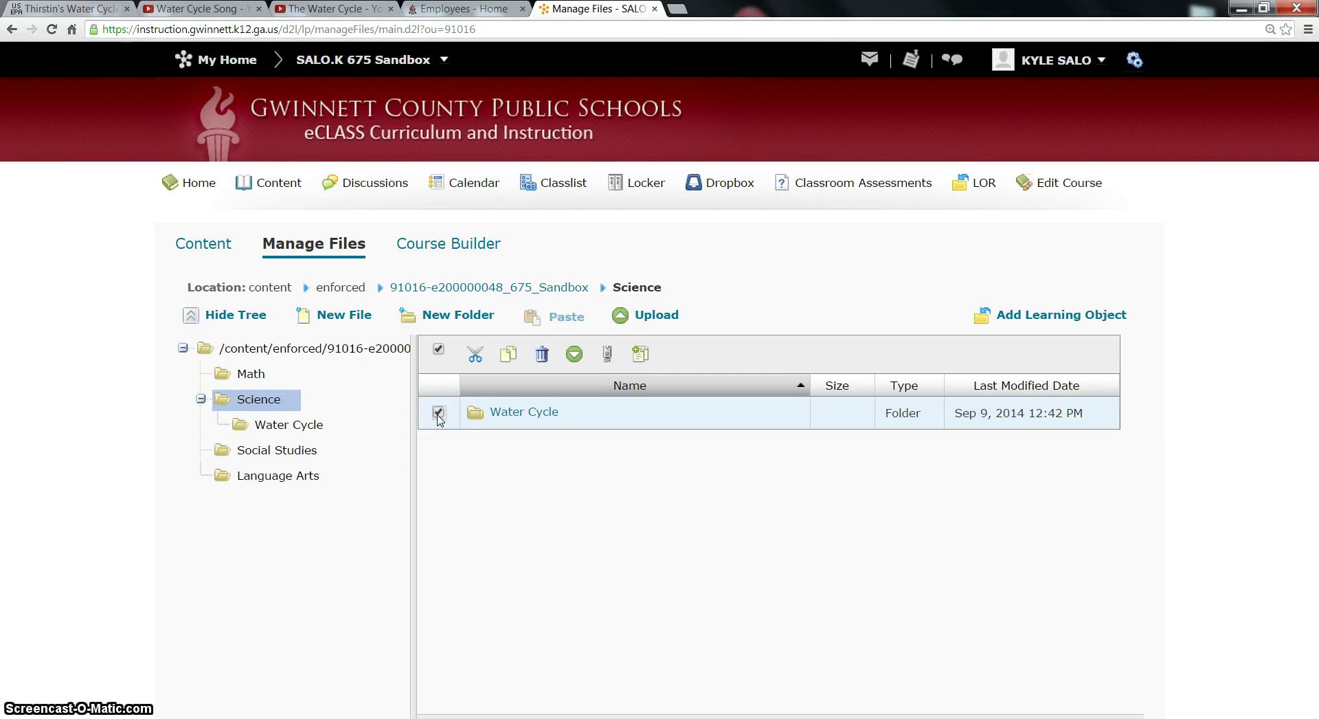
{"action": "left_click", "coordinate": [541, 353]}
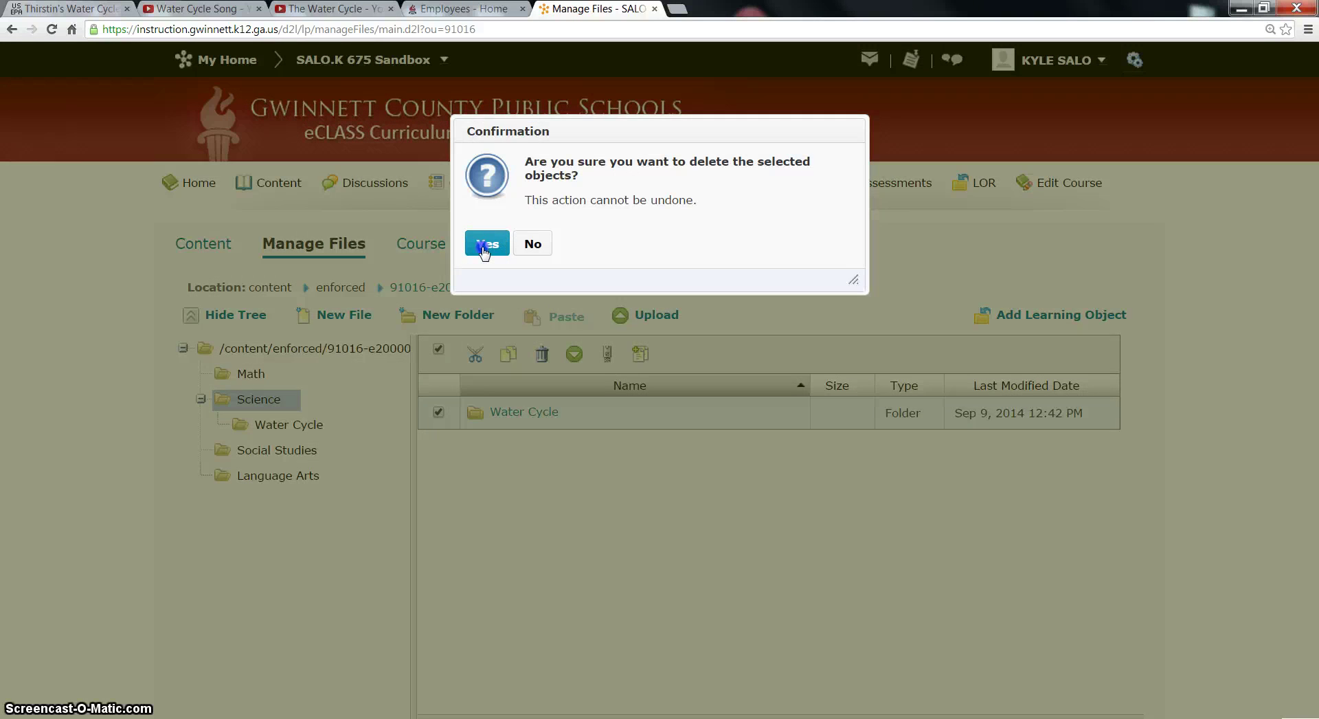
{"action": "left_click", "coordinate": [487, 243]}
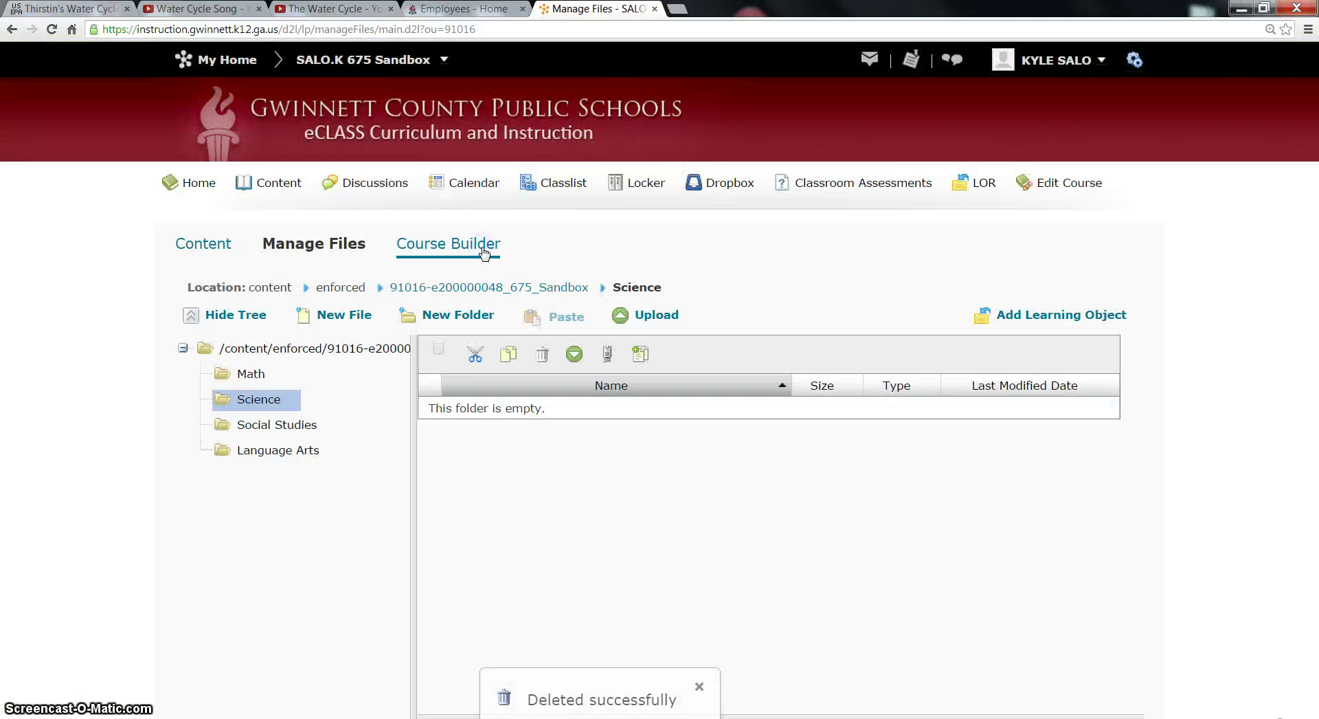
- Upload Water Cycle.zip from the Home (H:) drive and save it to the course's Science folder
{"action": "left_click", "coordinate": [279, 403]}
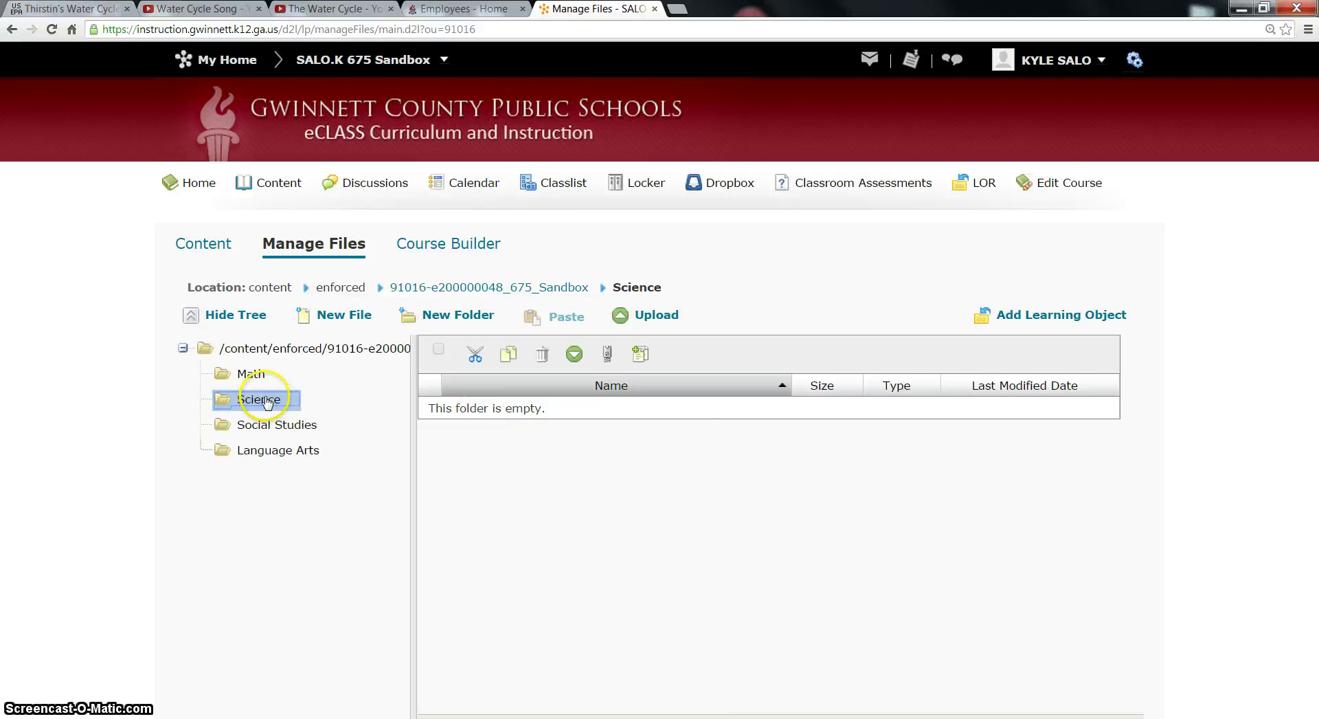
{"action": "left_click", "coordinate": [649, 315]}
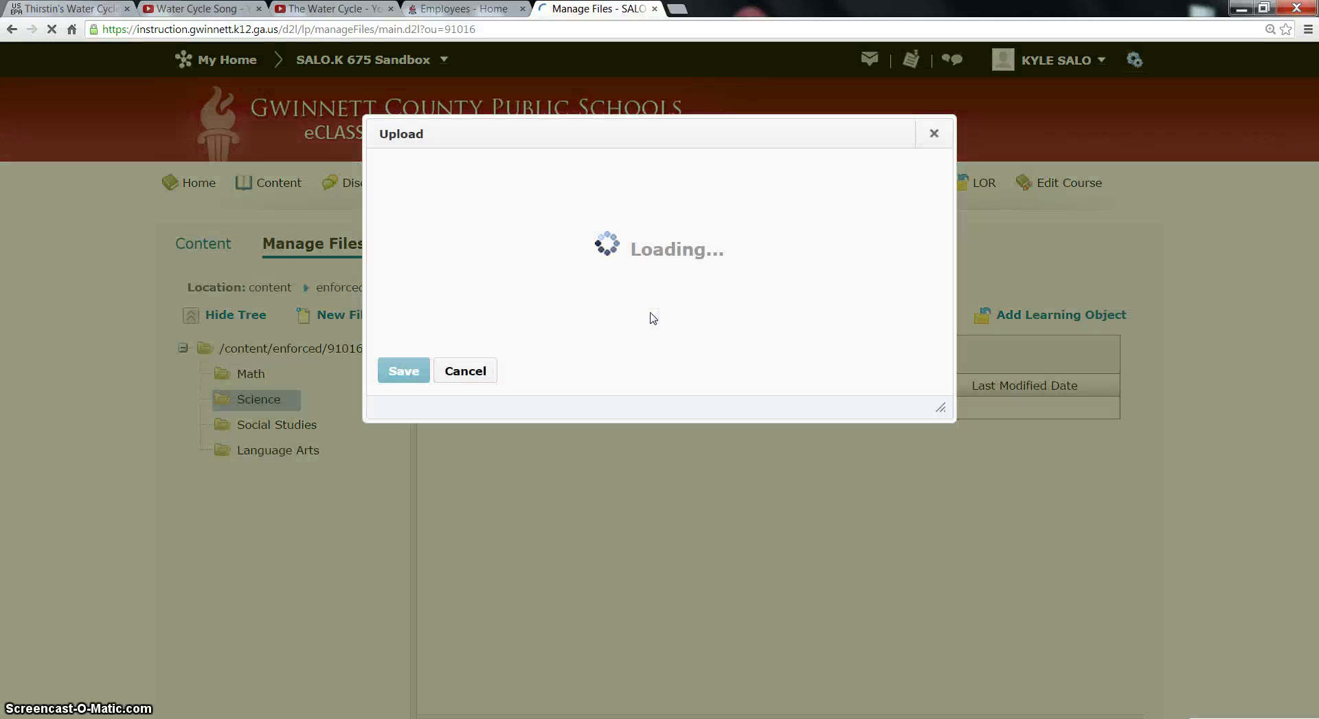
{"action": "left_click", "coordinate": [442, 214]}
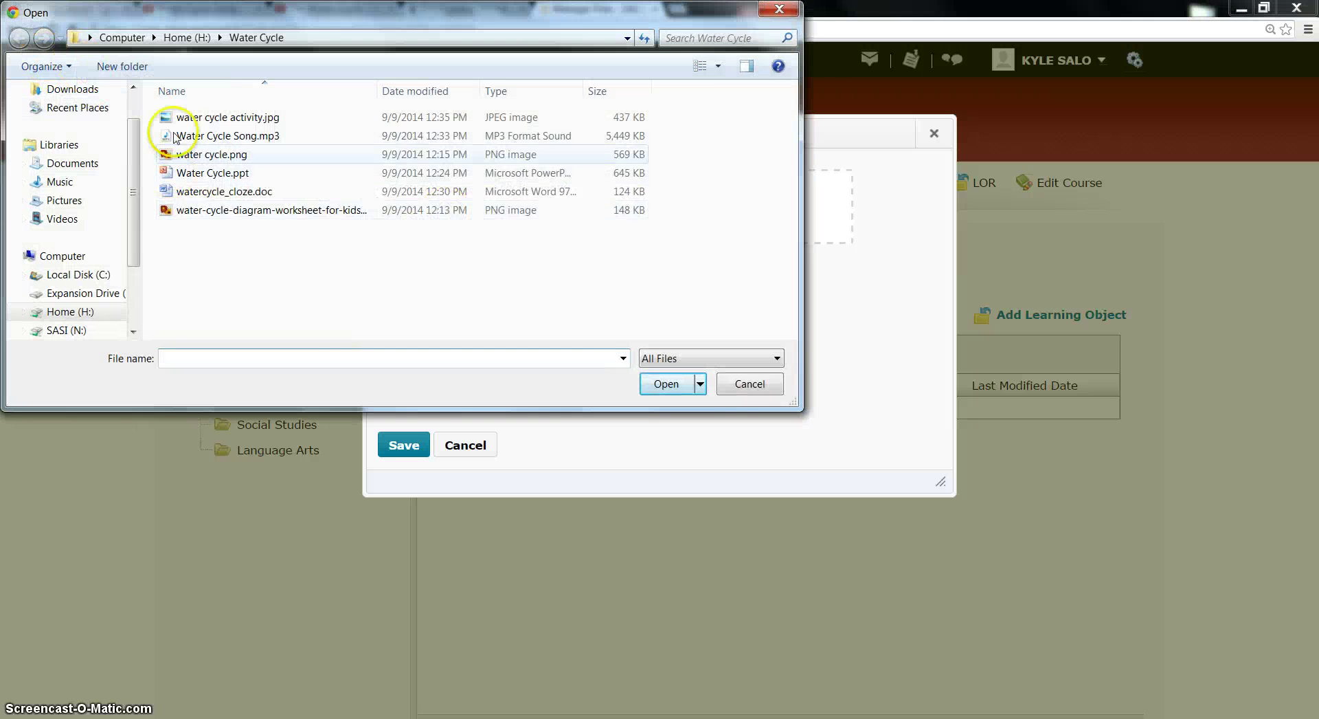
{"action": "left_click", "coordinate": [95, 314]}
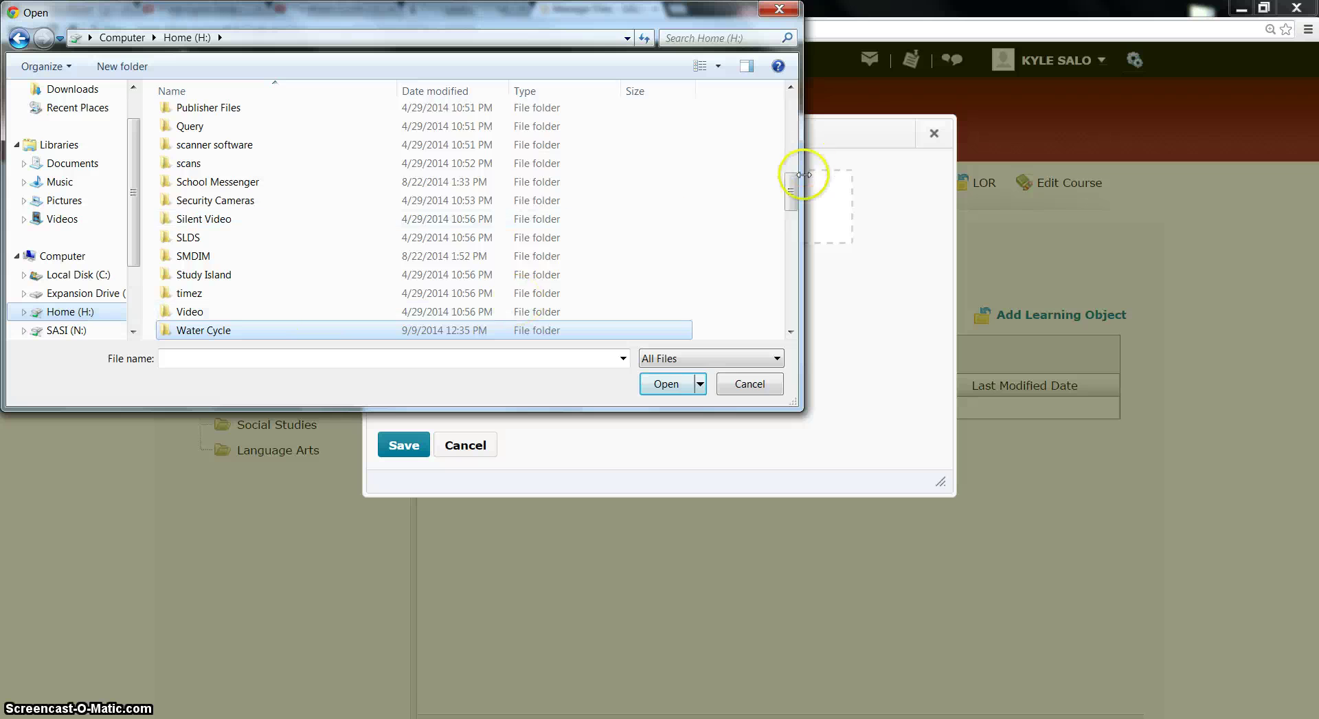
{"action": "left_click_drag", "start_coordinate": [790, 195], "coordinate": [787, 303]}
{"action": "left_click", "coordinate": [221, 278]}
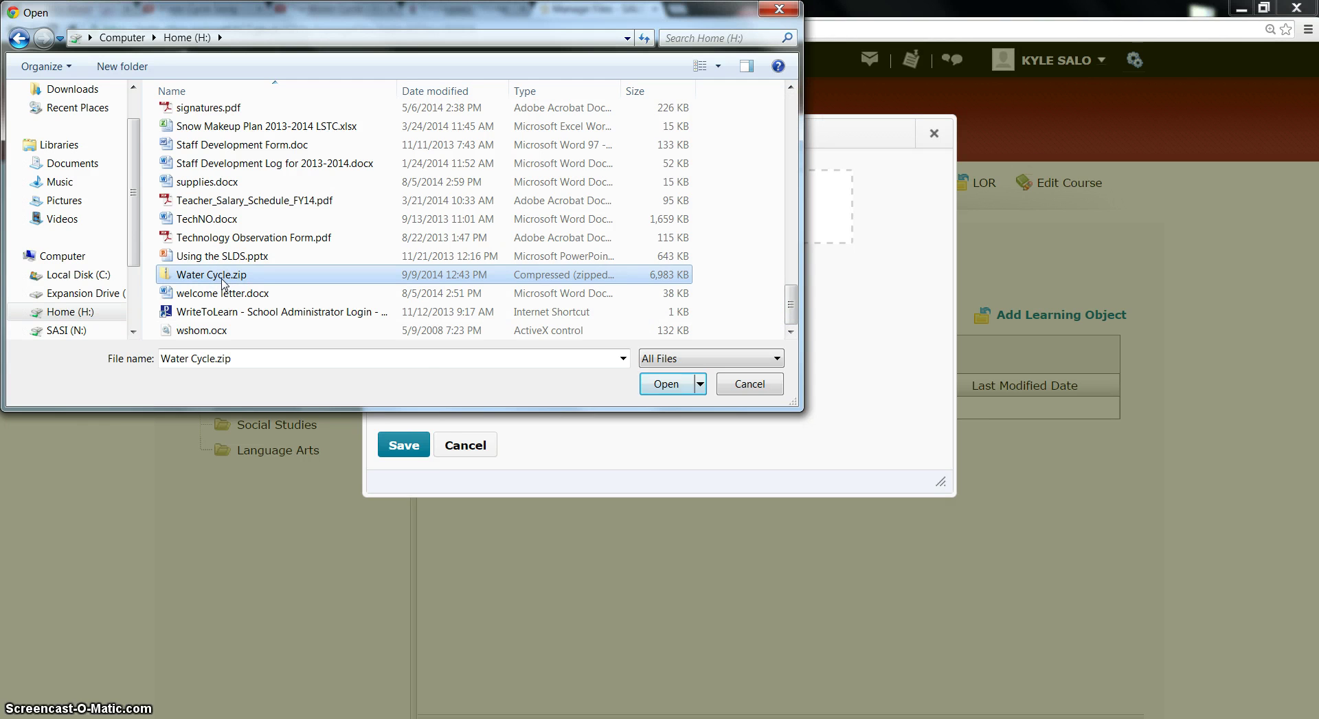
{"action": "left_click", "coordinate": [660, 383]}
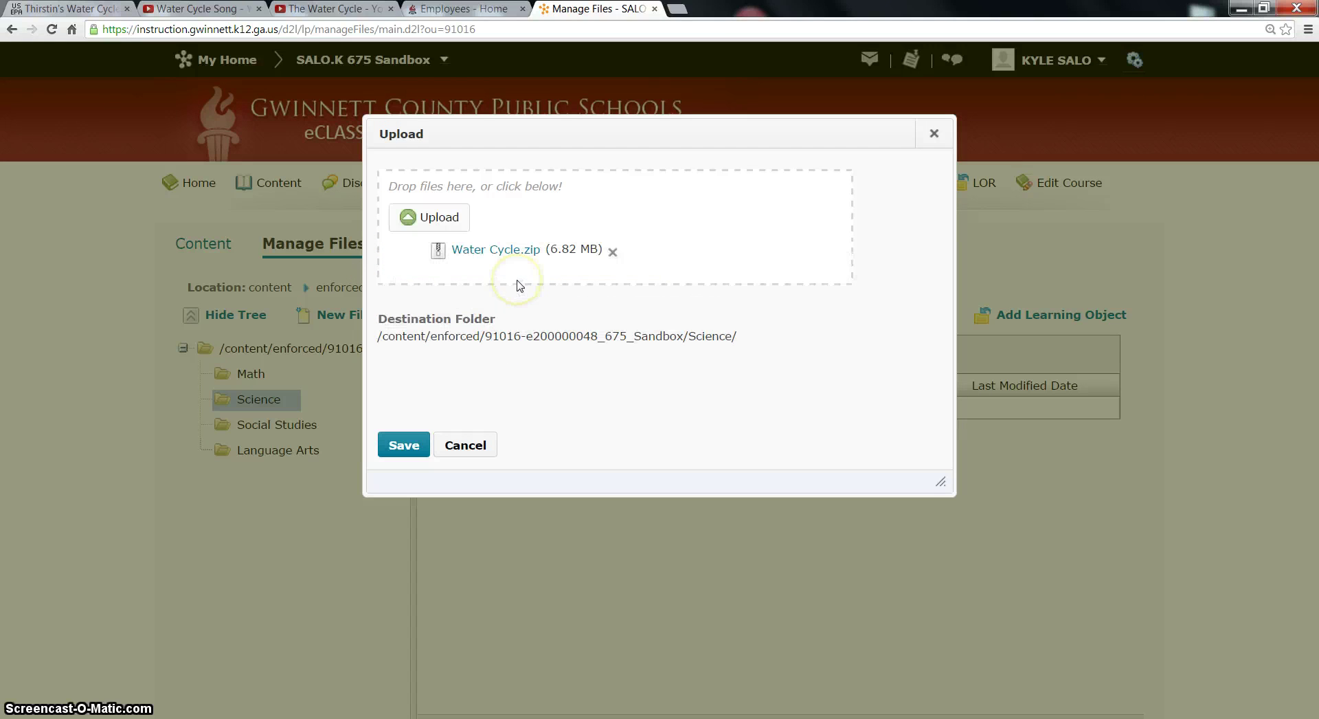
{"action": "left_click", "coordinate": [412, 446]}
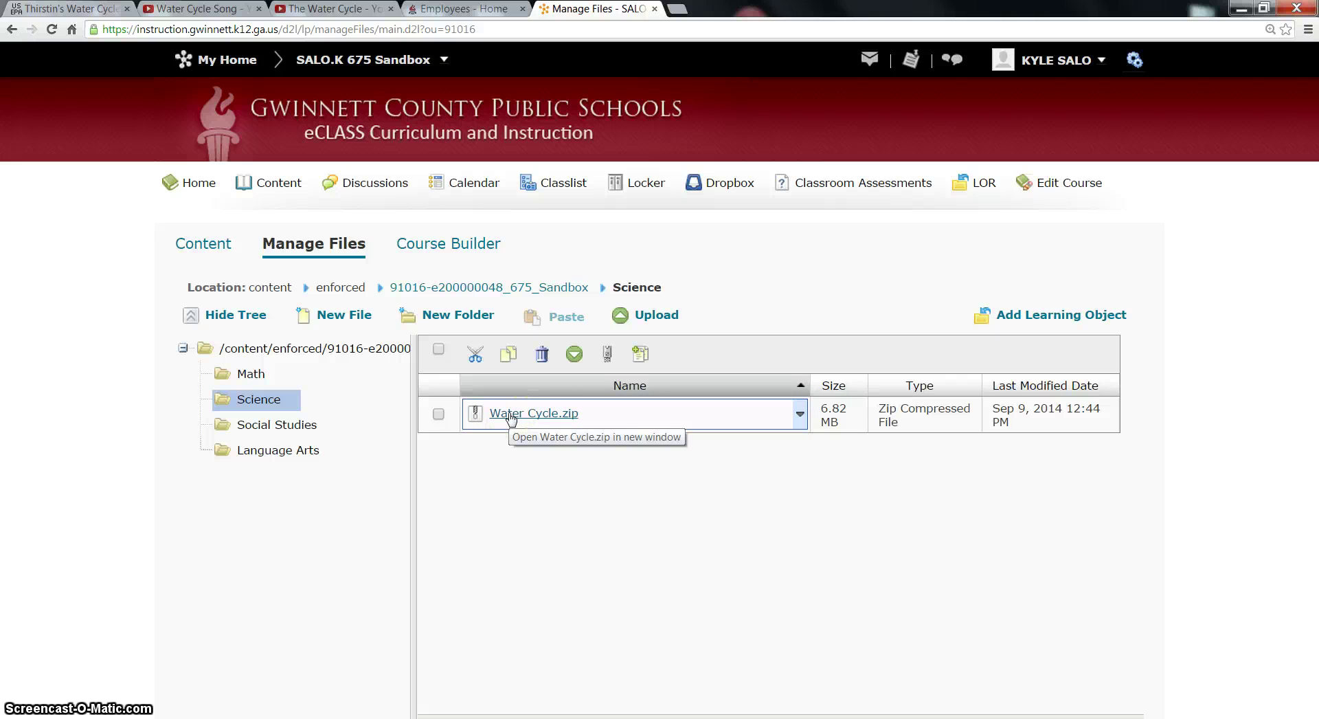
- Unzip Water Cycle.zip within the course's Science folder
{"action": "left_click", "coordinate": [800, 413]}
{"action": "left_click", "coordinate": [514, 537]}
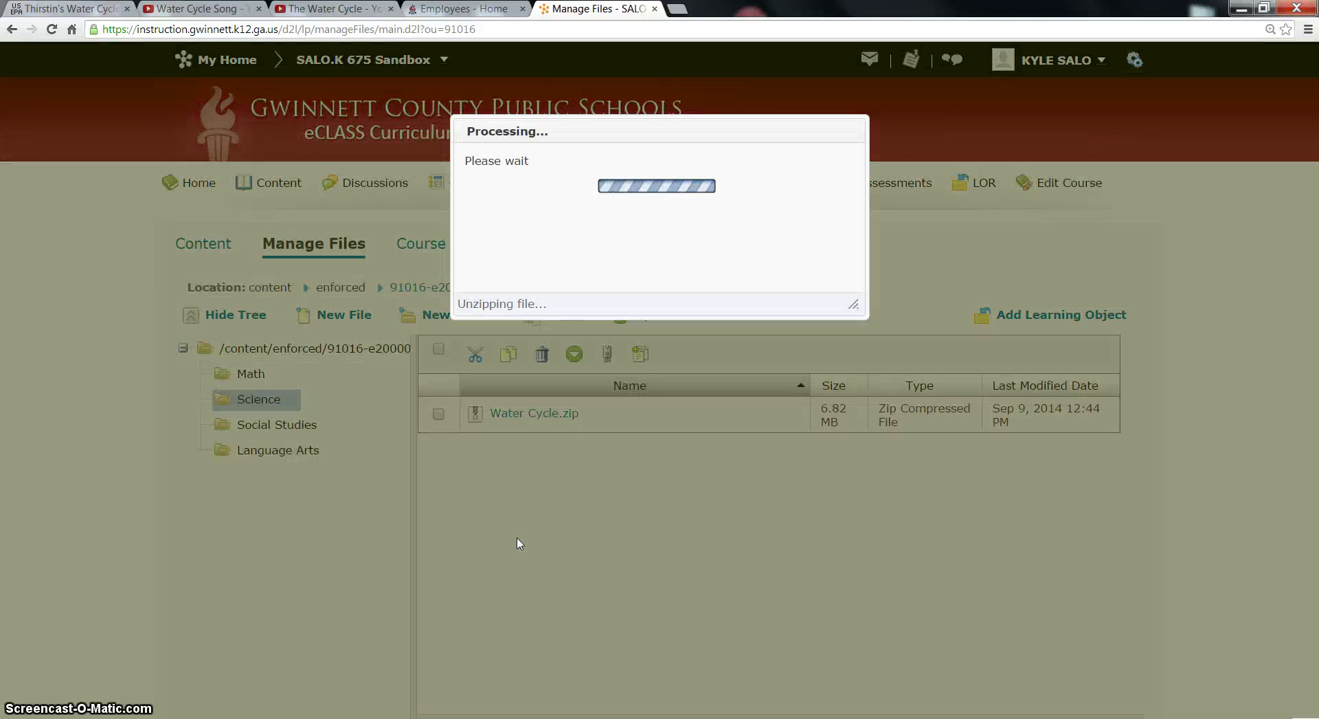
{"action": "left_click", "coordinate": [486, 489]}
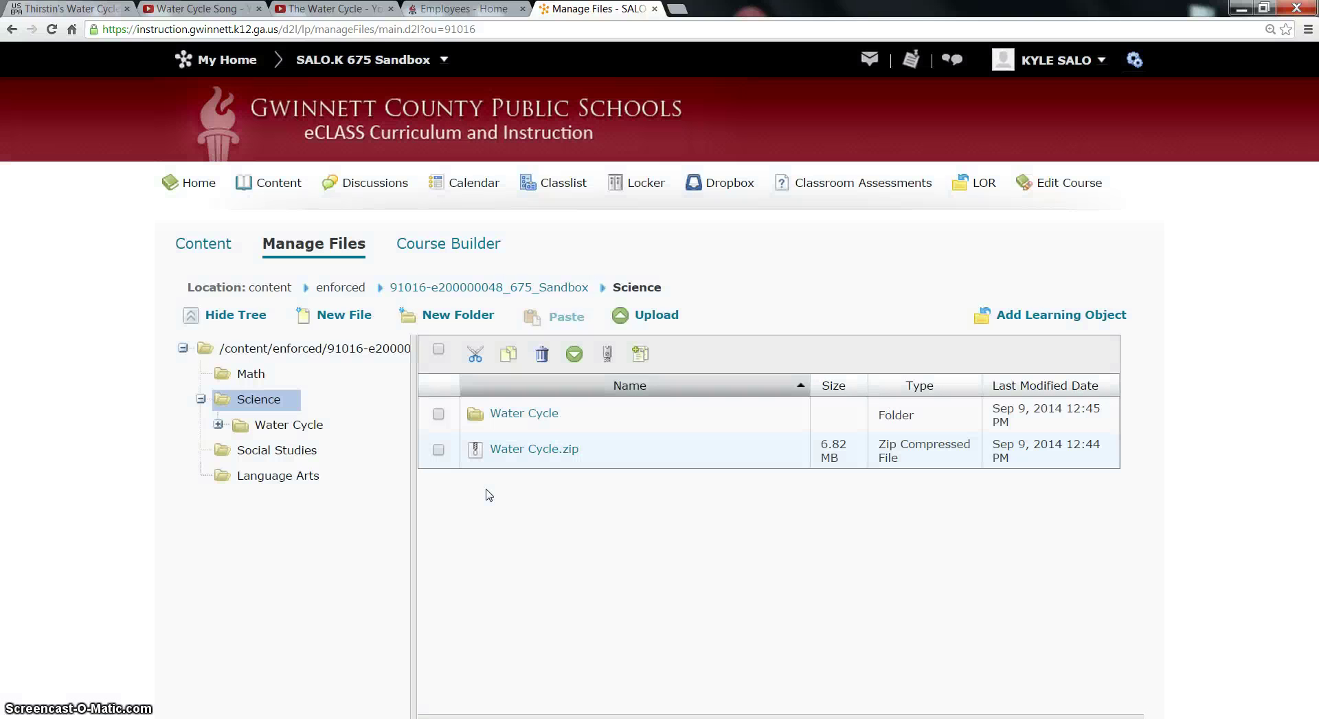
- Delete Water Cycle.zip from the Science folder, keeping the extracted Water Cycle folder
{"action": "left_click", "coordinate": [510, 412]}
{"action": "left_click", "coordinate": [514, 413]}
{"action": "left_click", "coordinate": [506, 442]}
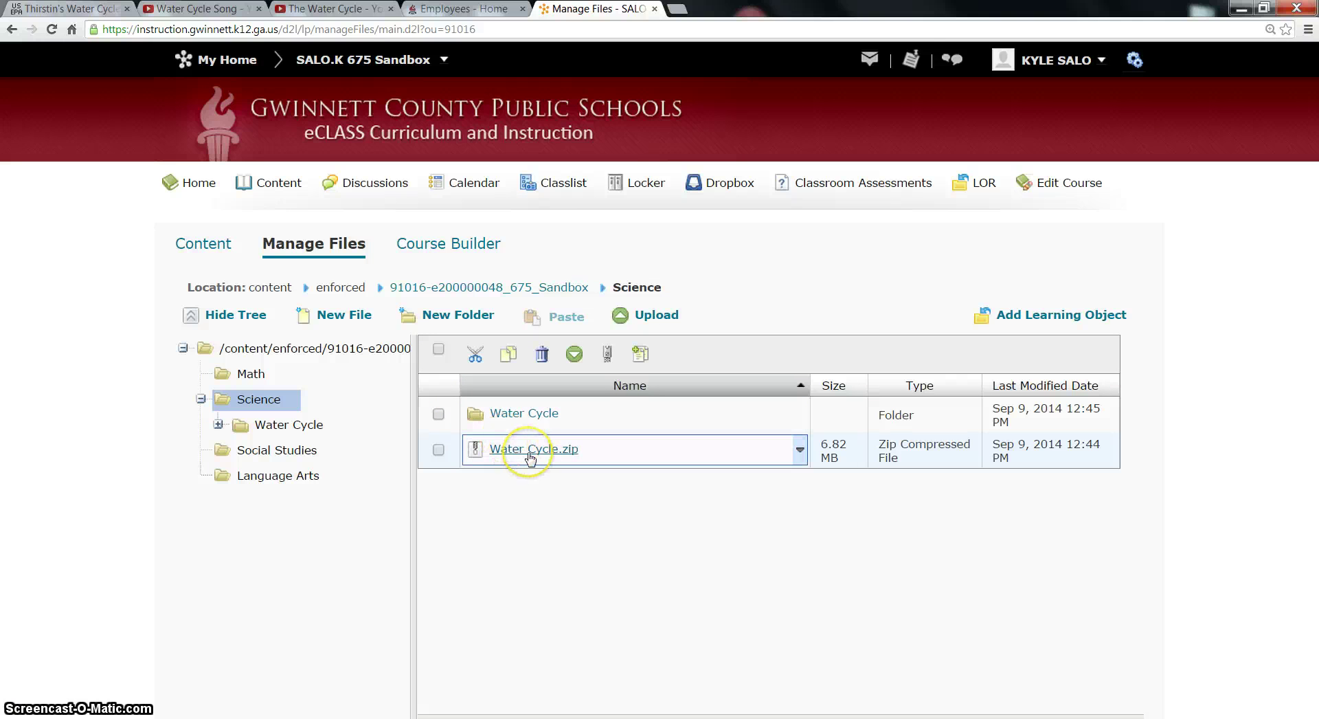
{"action": "left_click", "coordinate": [439, 450]}
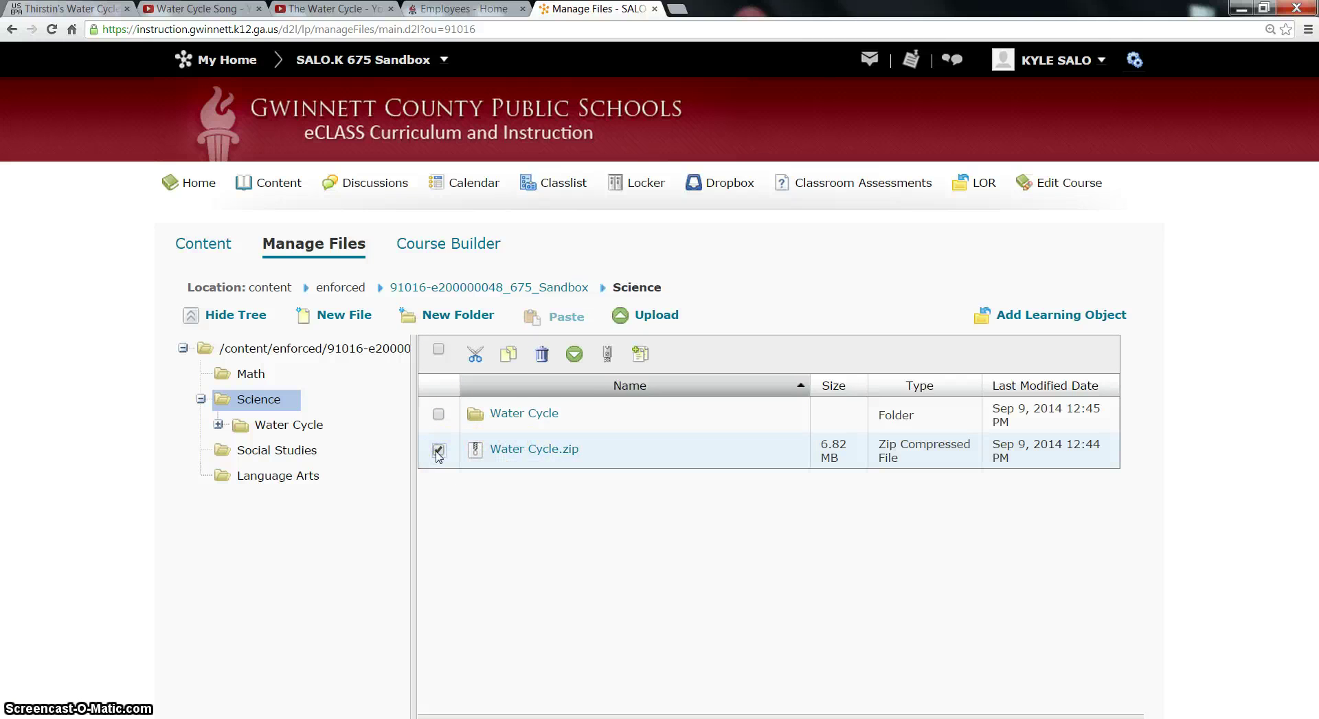
{"action": "left_click", "coordinate": [542, 354]}
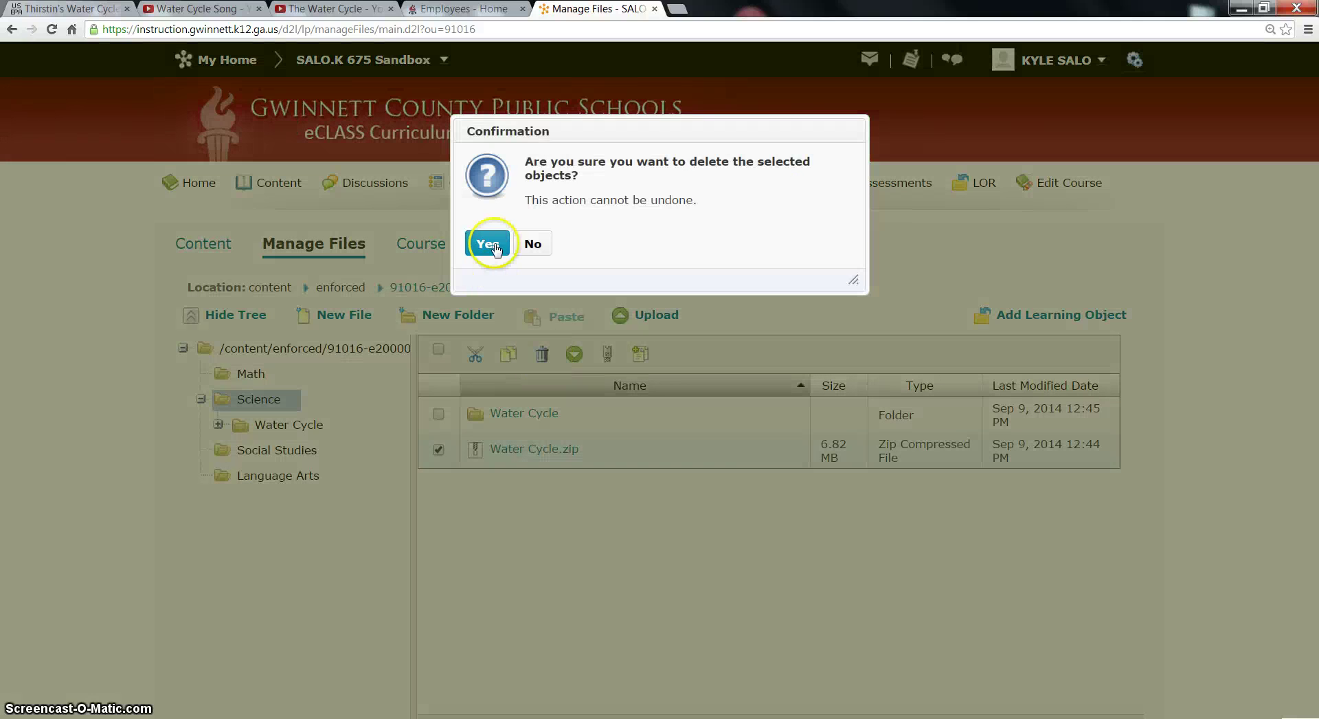
{"action": "left_click", "coordinate": [489, 246]}
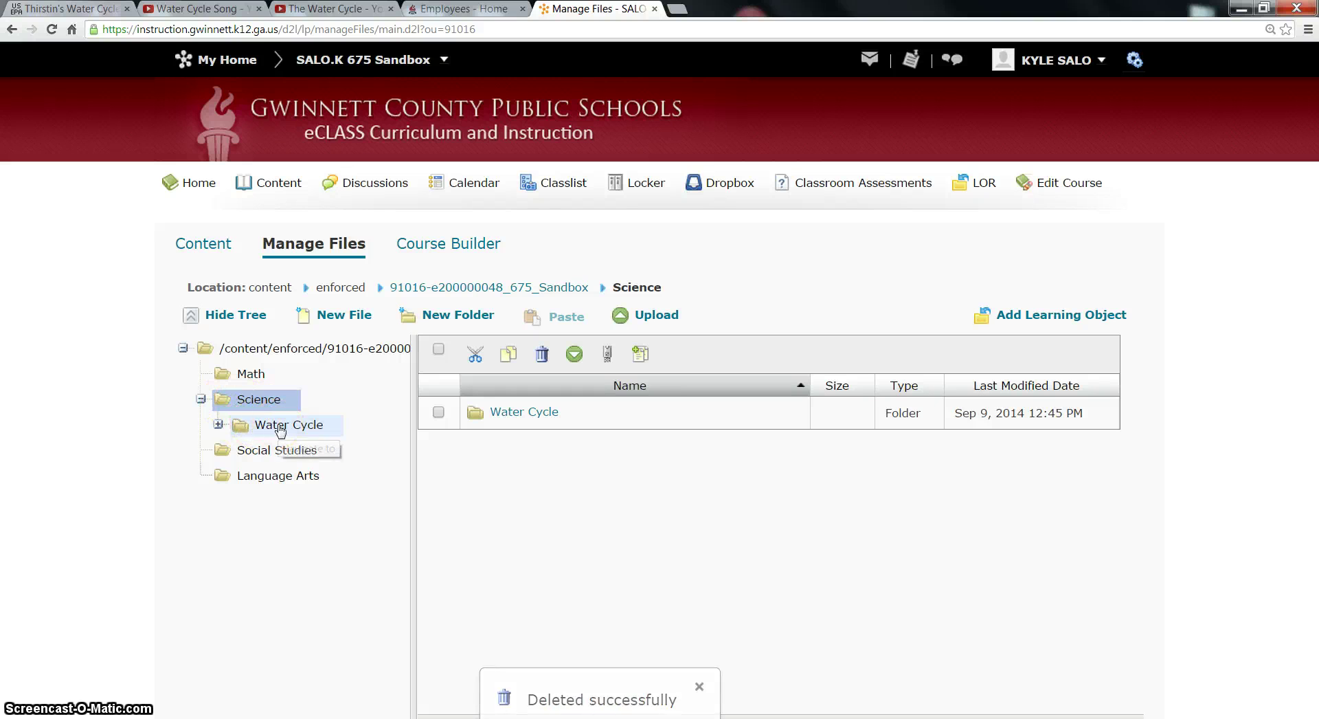
- Open the extracted Water Cycle folder to check its files, and return to the course homepage
{"action": "left_click", "coordinate": [540, 412]}
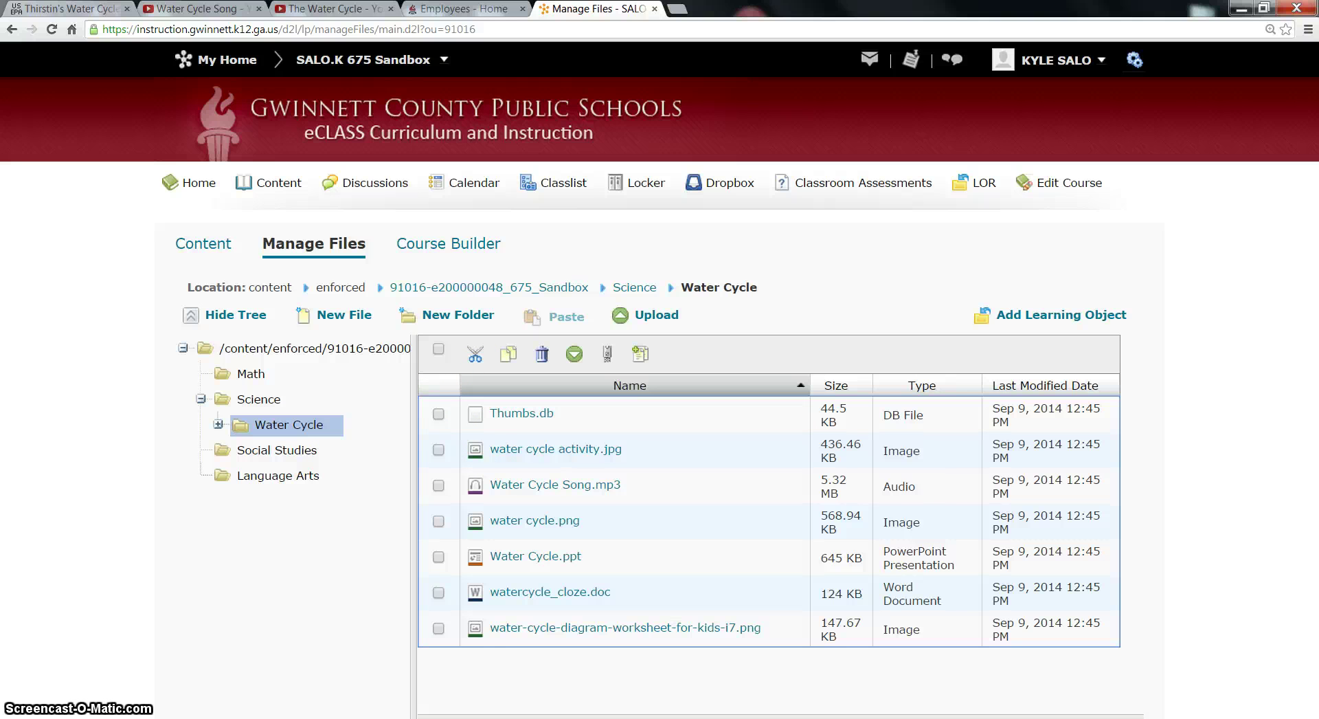
{"action": "left_click", "coordinate": [198, 182]}
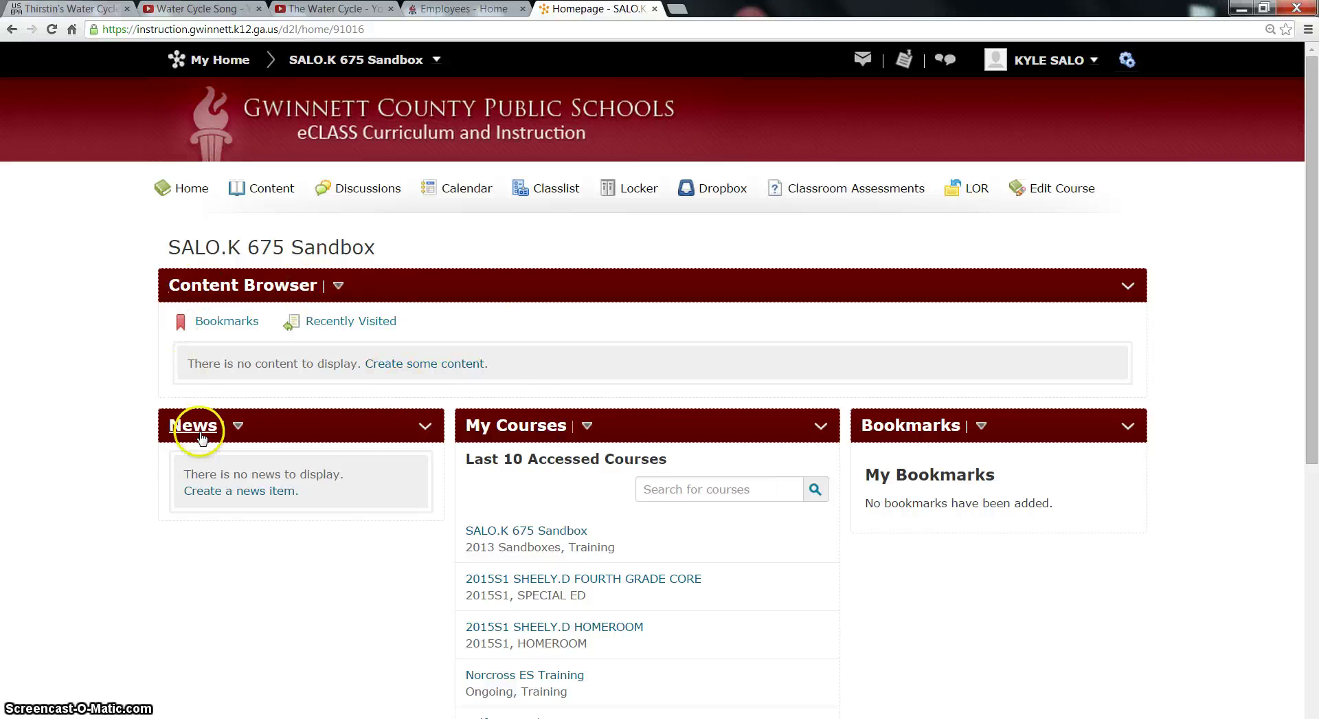
{"action": "left_click", "coordinate": [129, 375]}
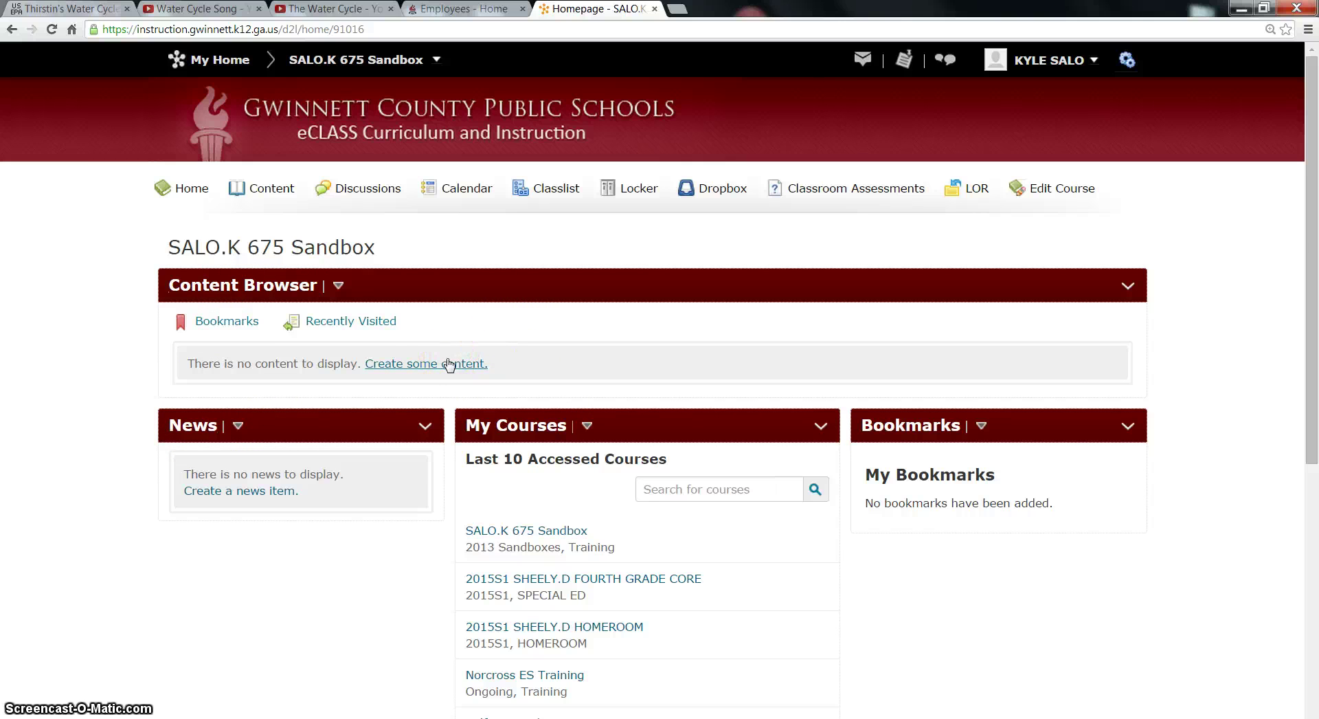
- Go through the course administration page to the course's Content area
{"action": "left_click", "coordinate": [1061, 195]}
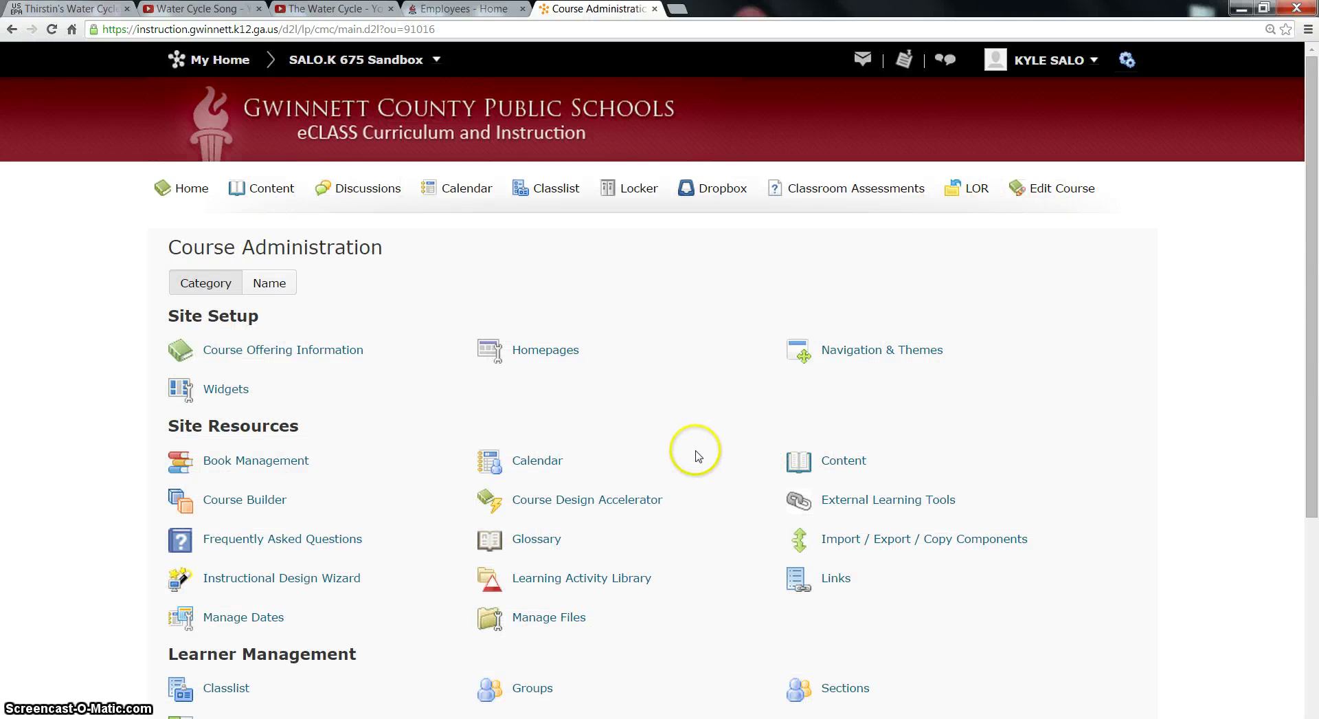
{"action": "scroll", "coordinate": [672, 467], "scroll_direction": "down", "scroll_amount": 1}
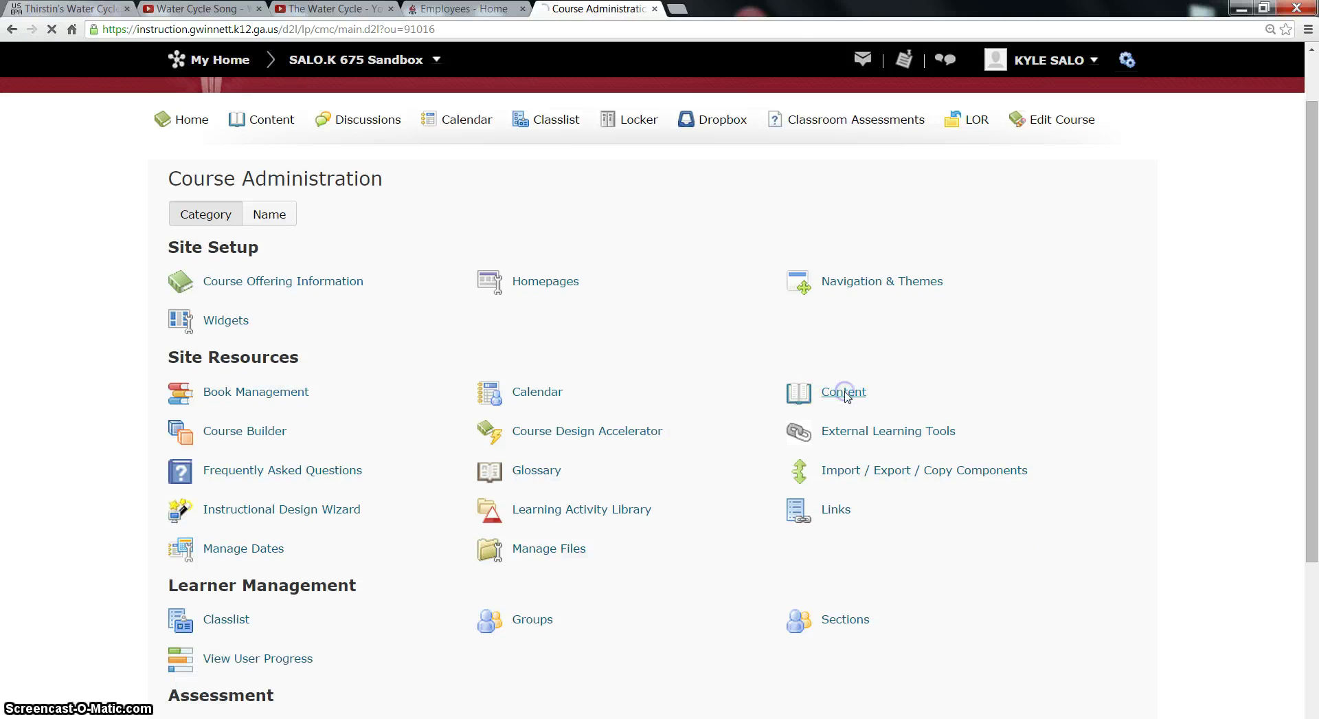
{"action": "left_click", "coordinate": [845, 393]}
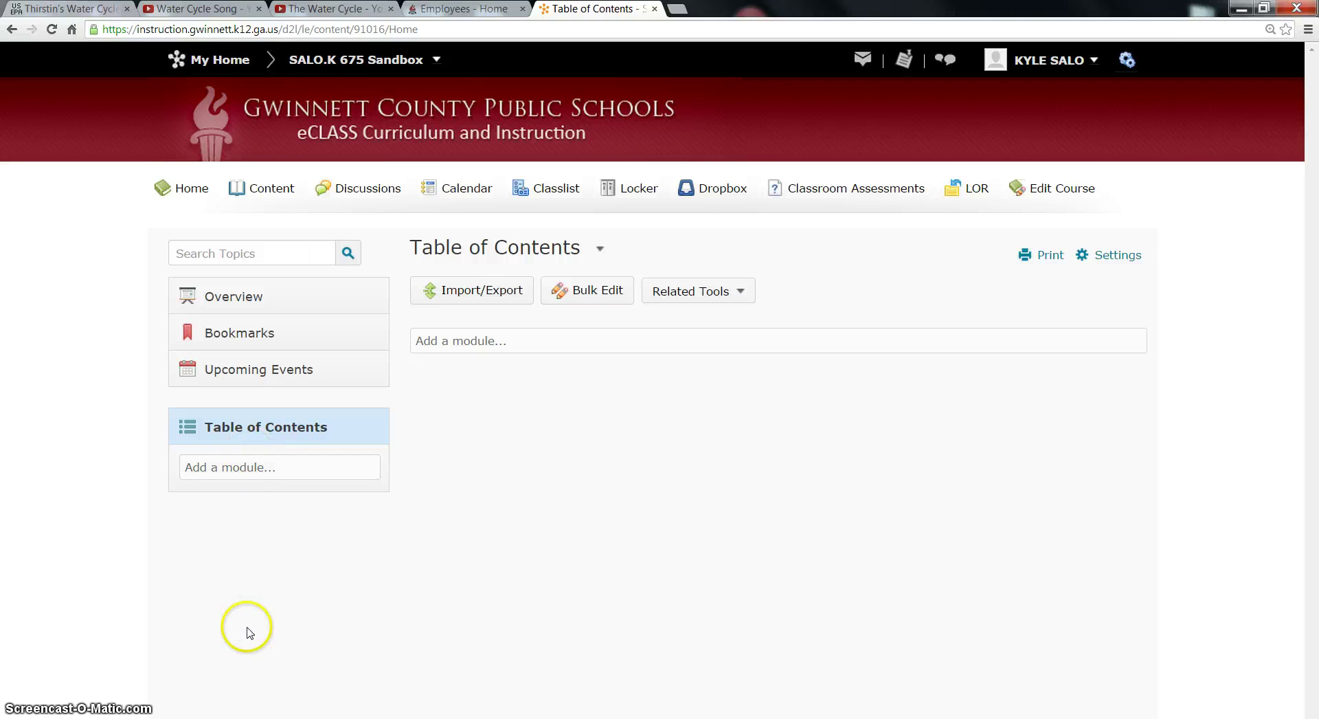
- Add four modules to the table of contents: Science, Math, Social Studies and Language
{"action": "left_click", "coordinate": [251, 468]}
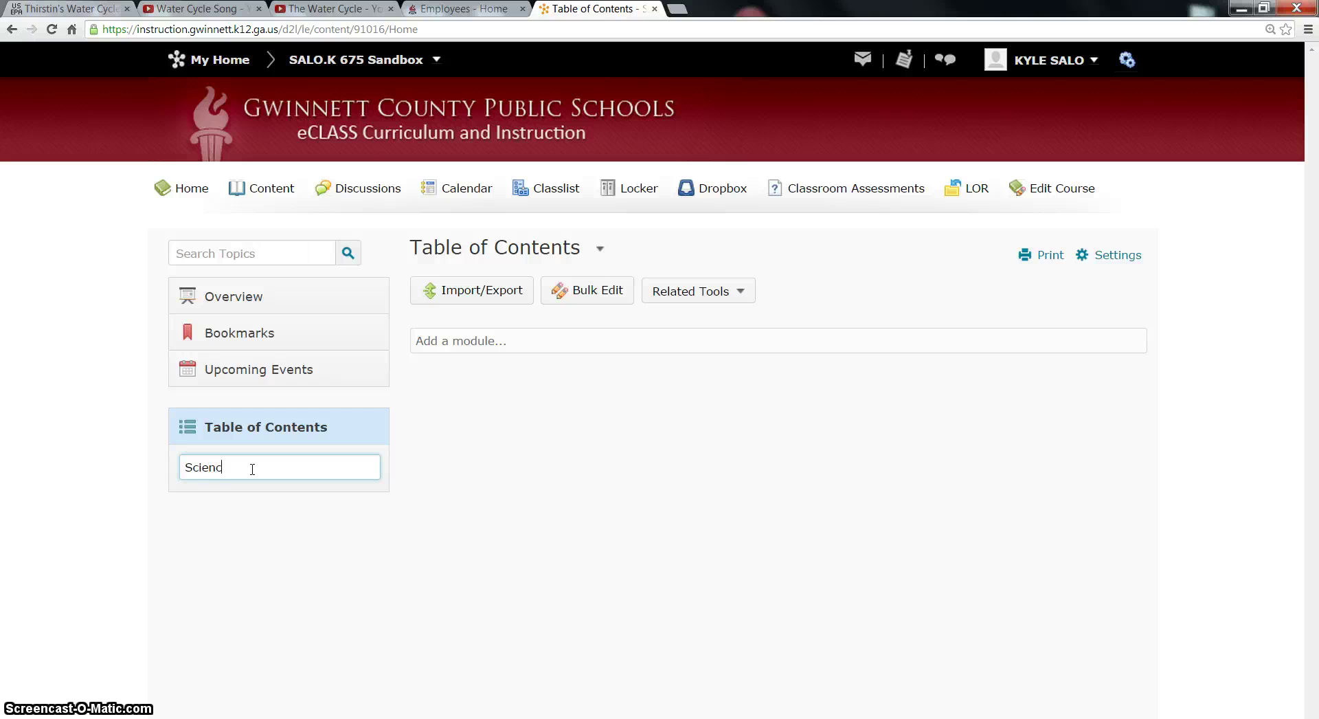
{"action": "key", "text": "Return"}
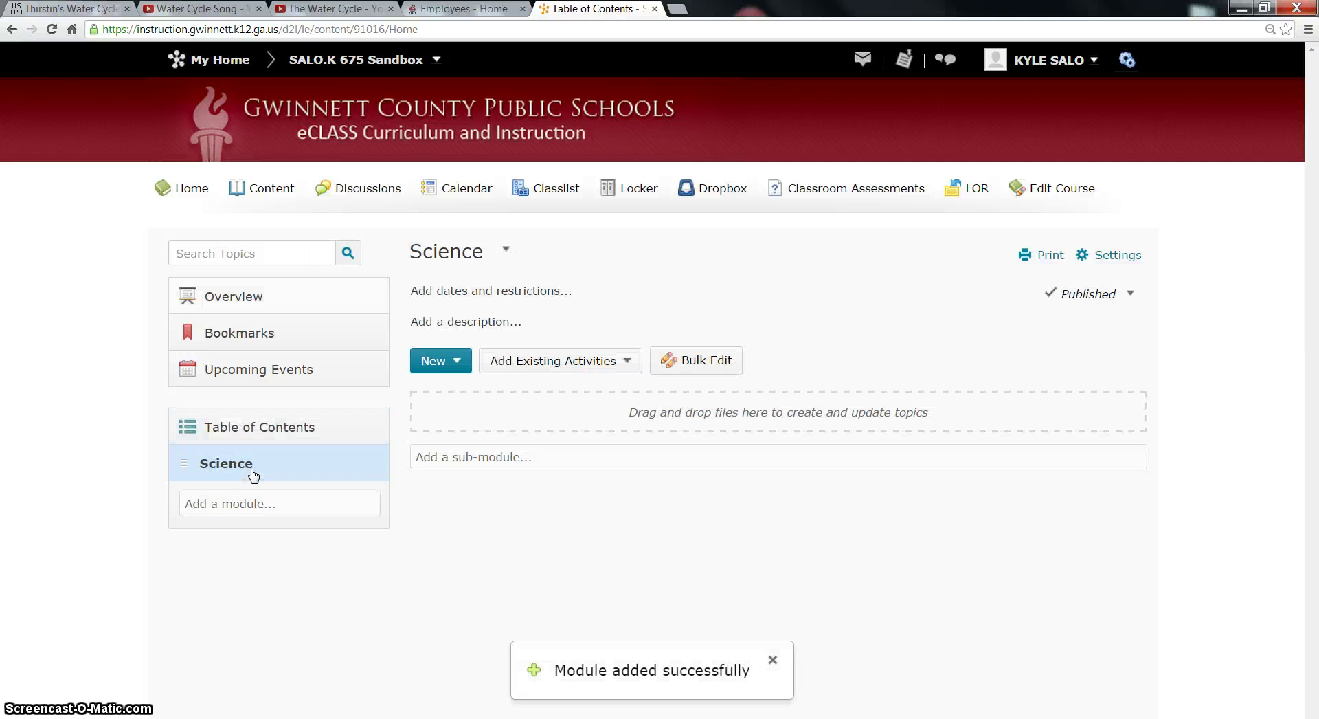
{"action": "left_click", "coordinate": [252, 501]}
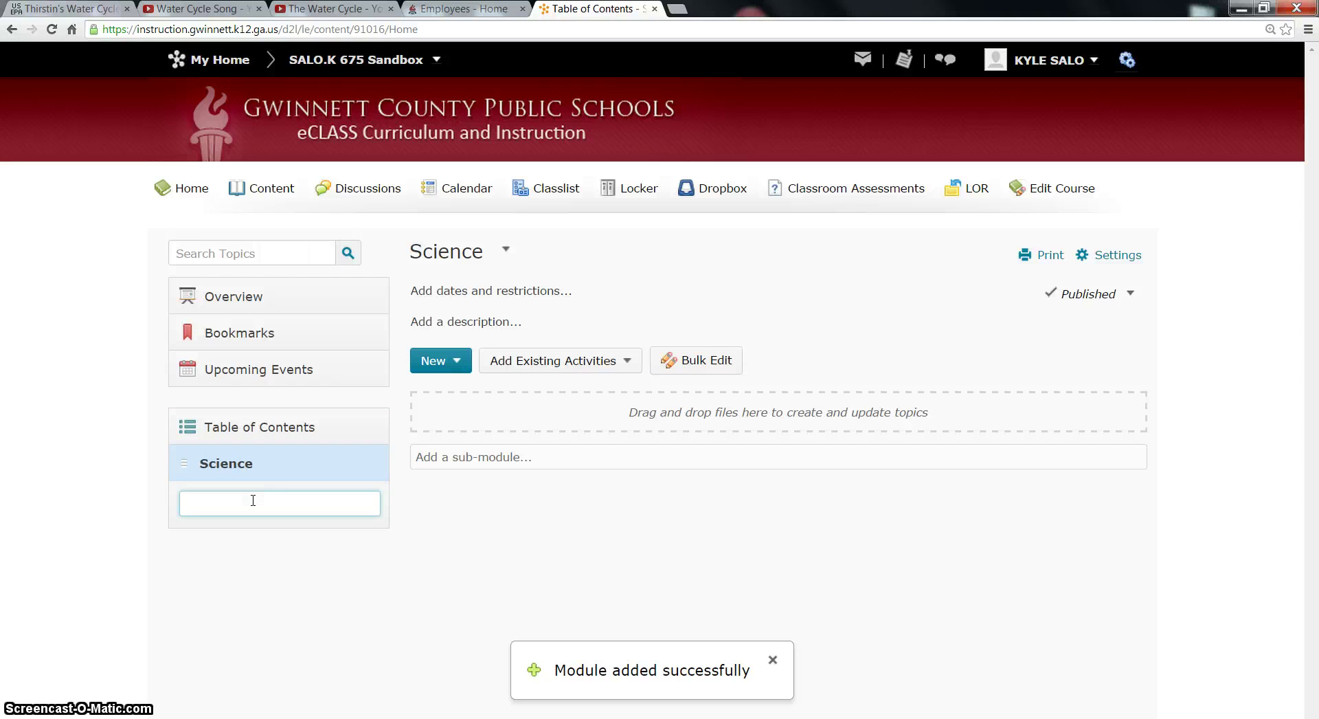
{"action": "type", "text": "Math"}
{"action": "key", "text": "Return"}
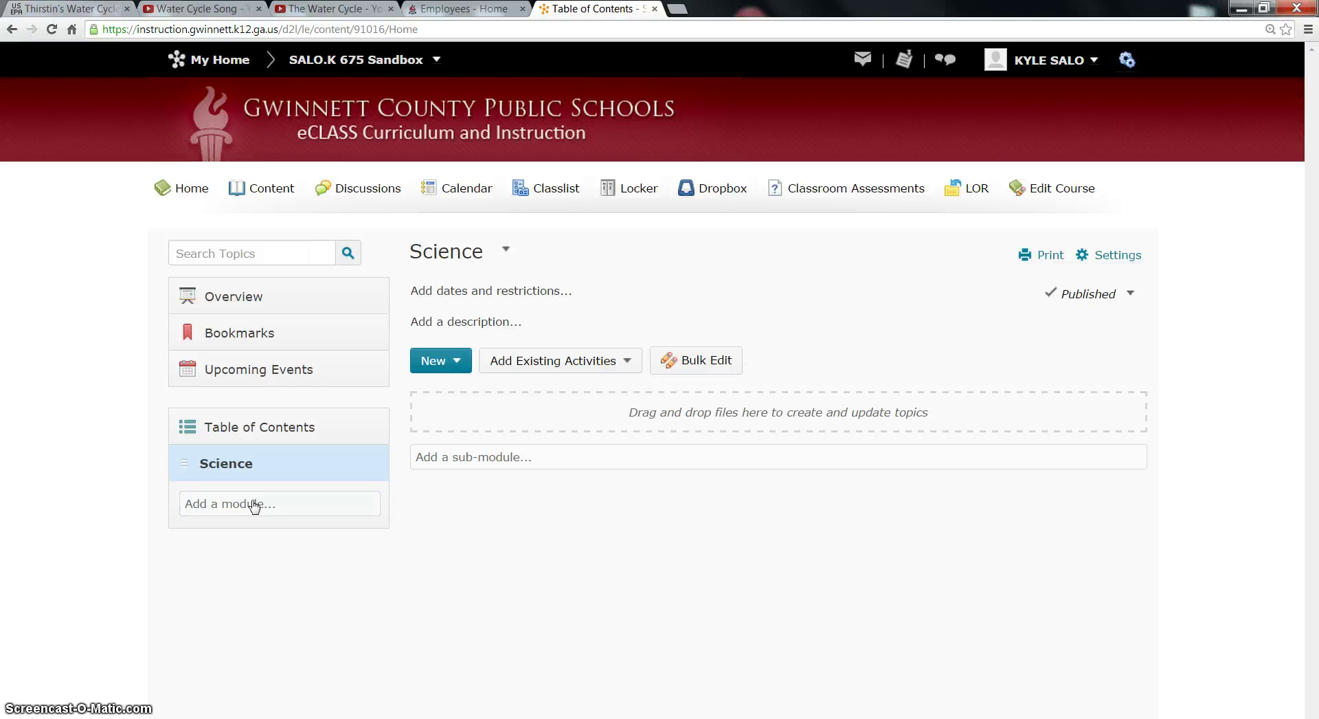
{"action": "left_click", "coordinate": [259, 538]}
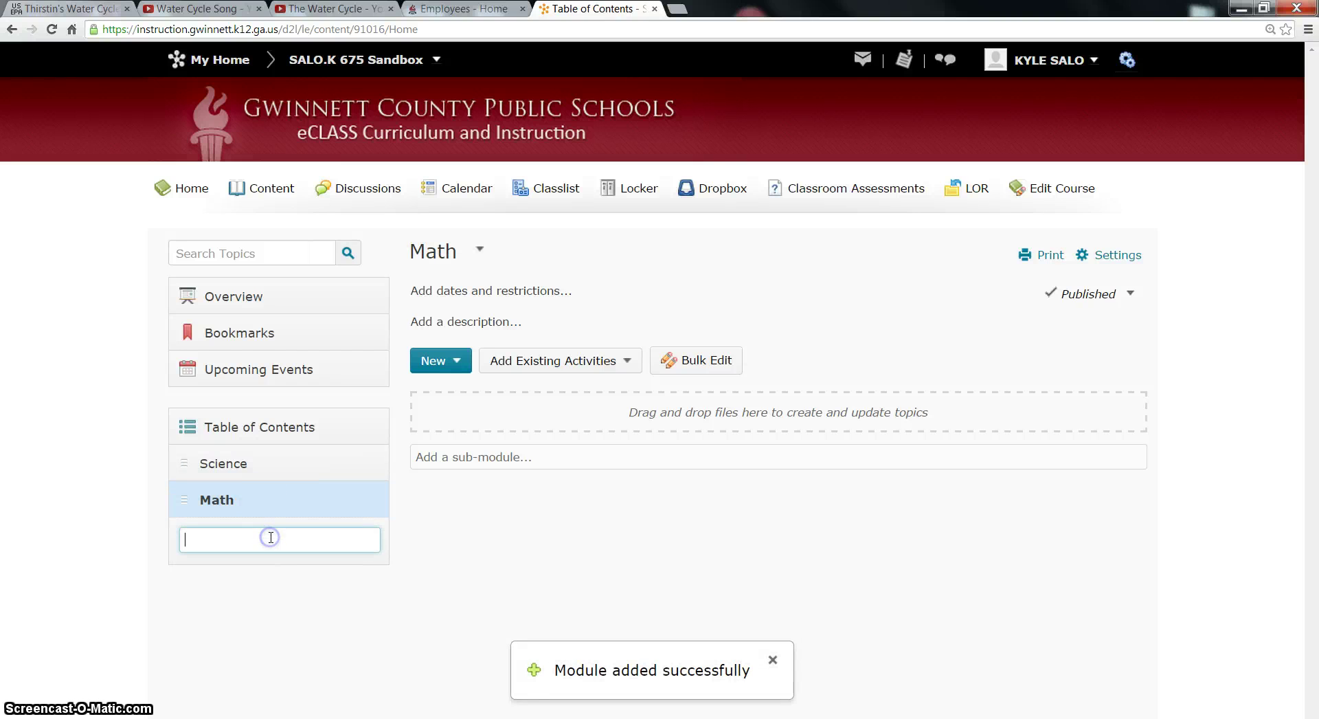
{"action": "type", "text": "Social Studies"}
{"action": "key", "text": "Return"}
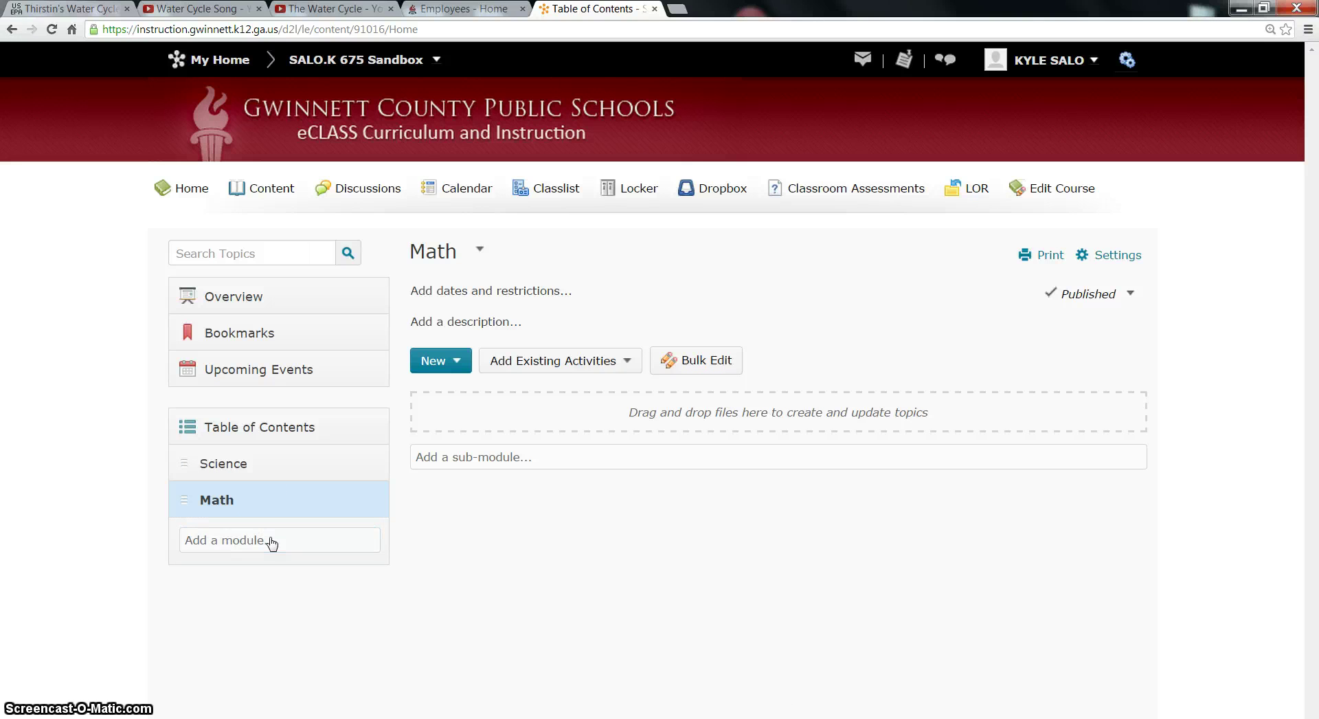
{"action": "left_click", "coordinate": [275, 571]}
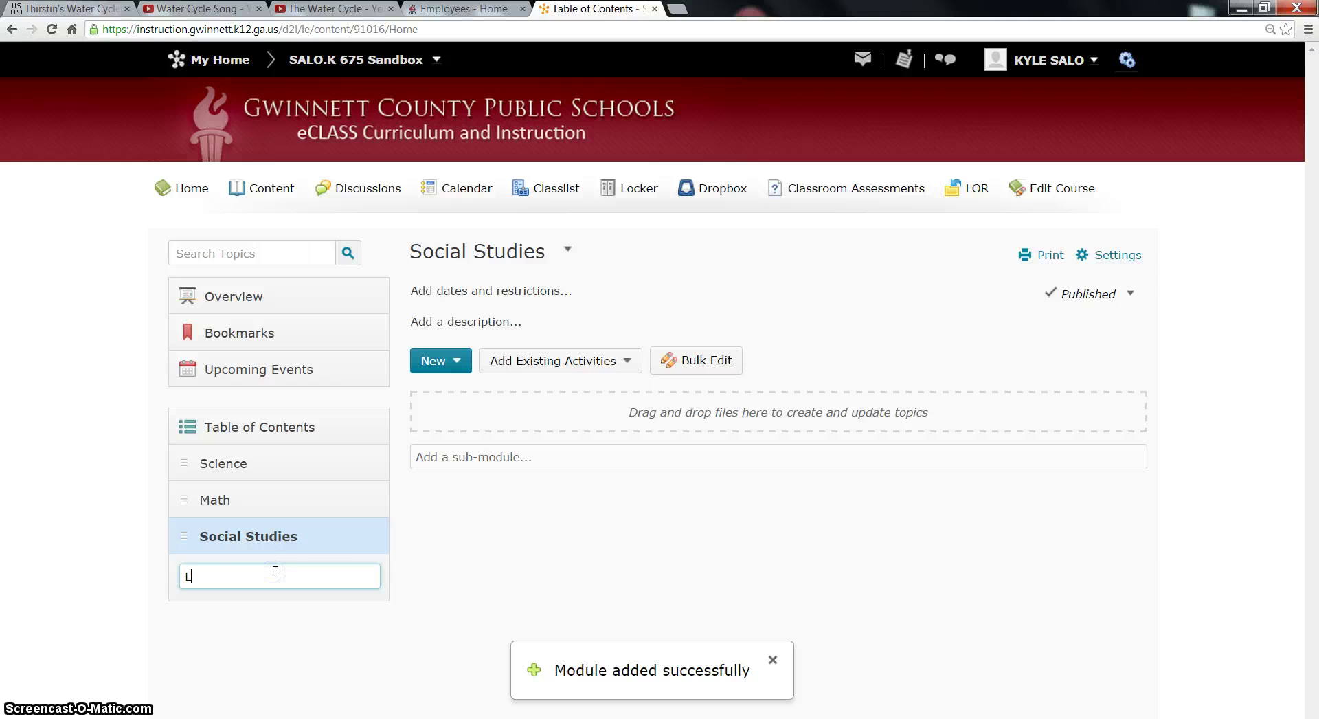
{"action": "key", "text": "Return"}
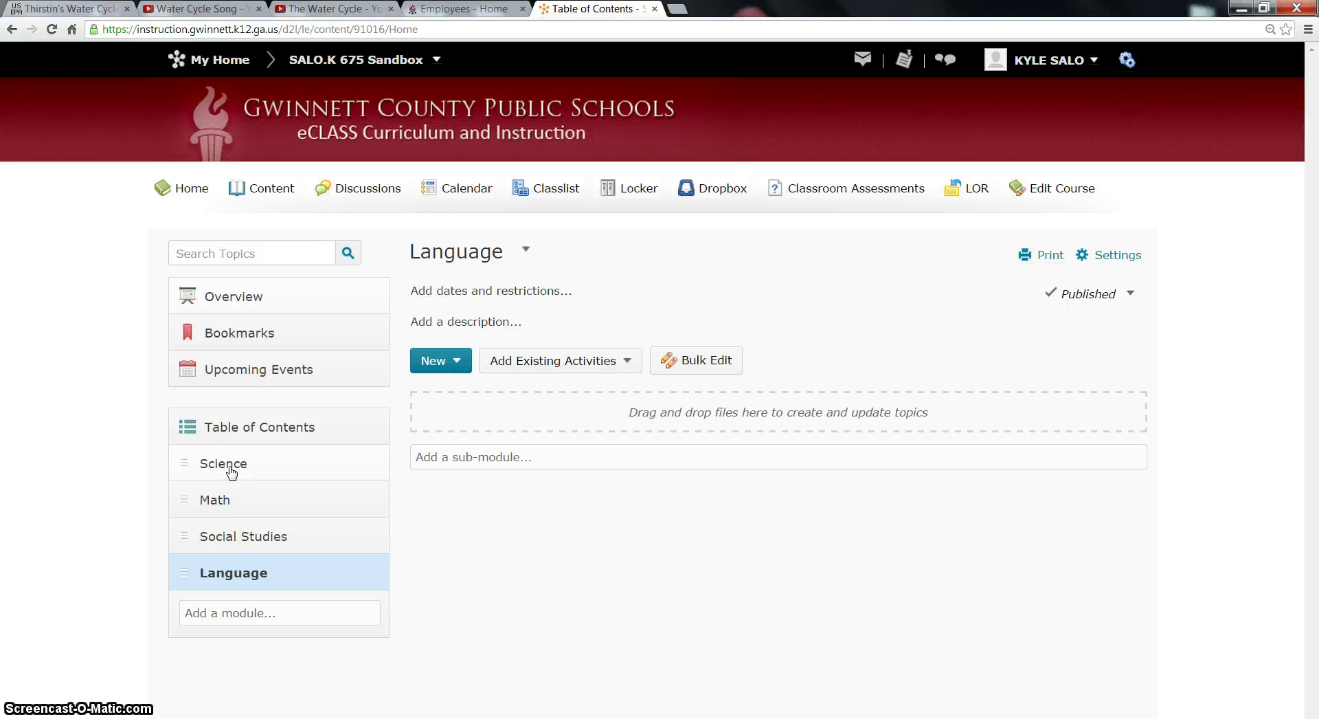
- Add a sub-module named The Water Cycle to the Science module
{"action": "left_click", "coordinate": [232, 471]}
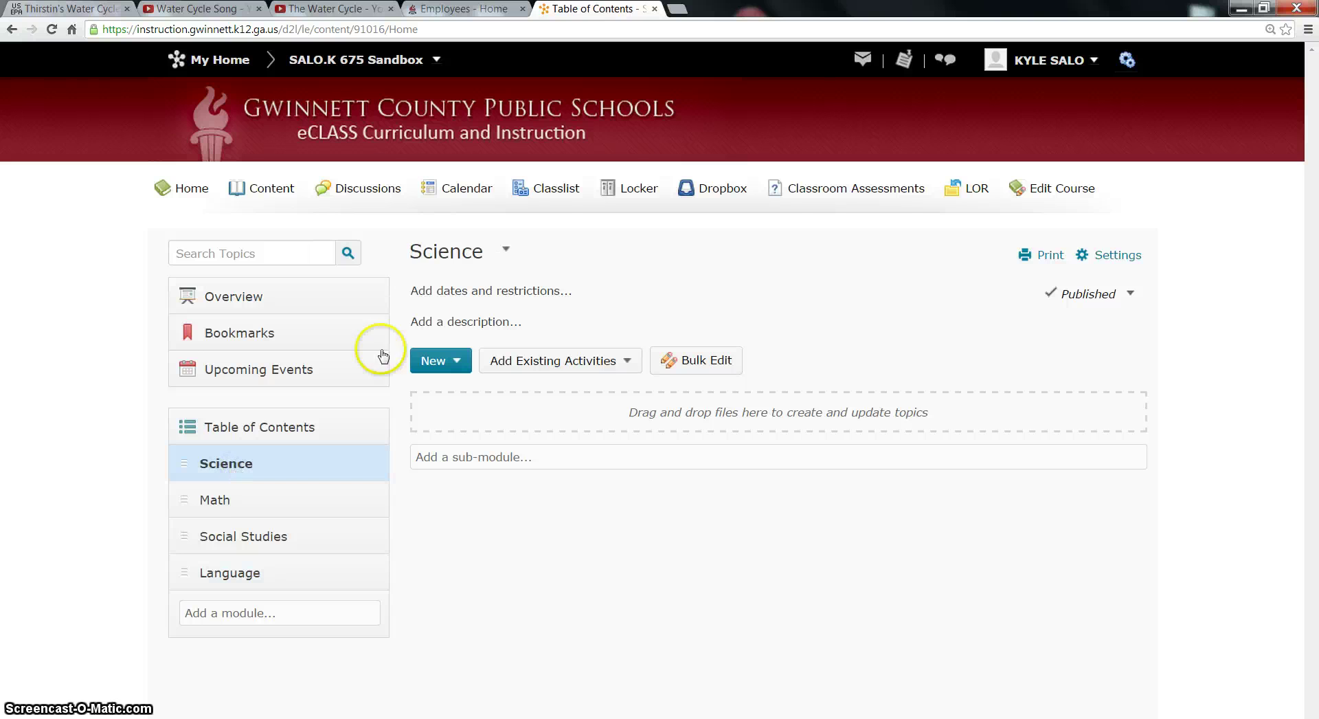
{"action": "left_click", "coordinate": [454, 458]}
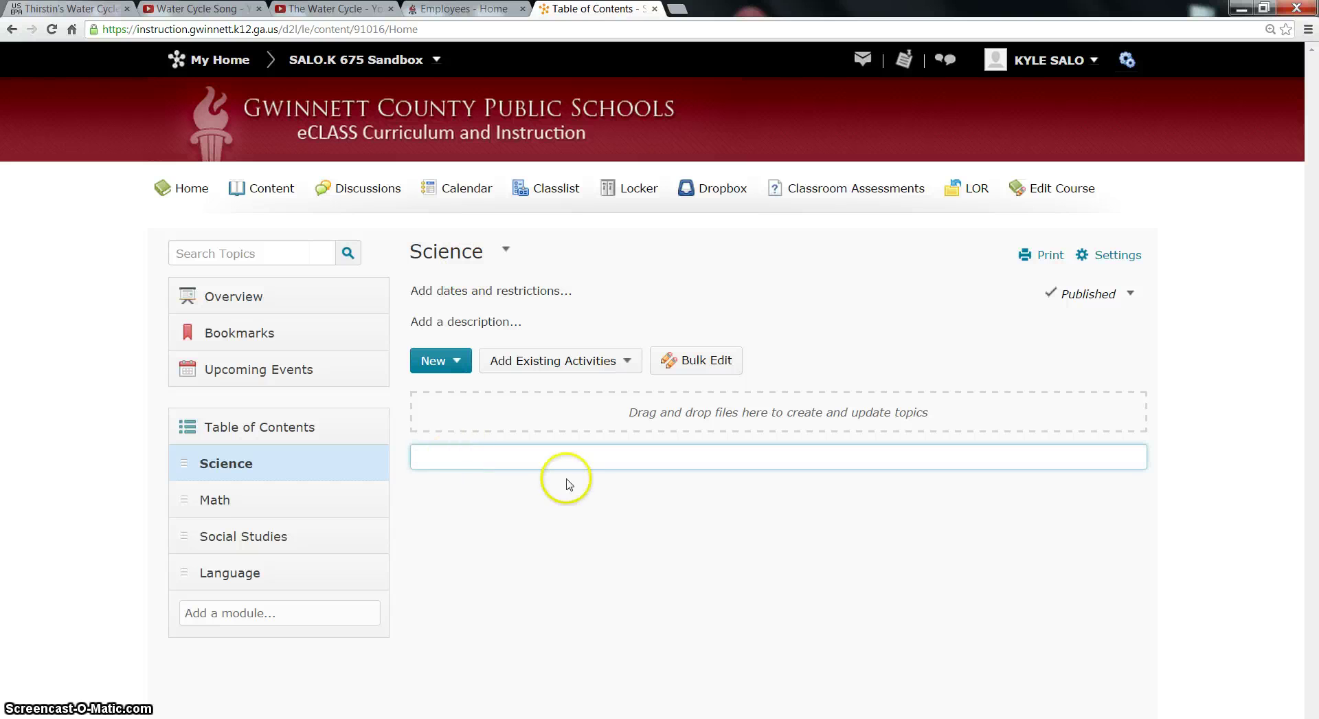
{"action": "type", "text": "The"}
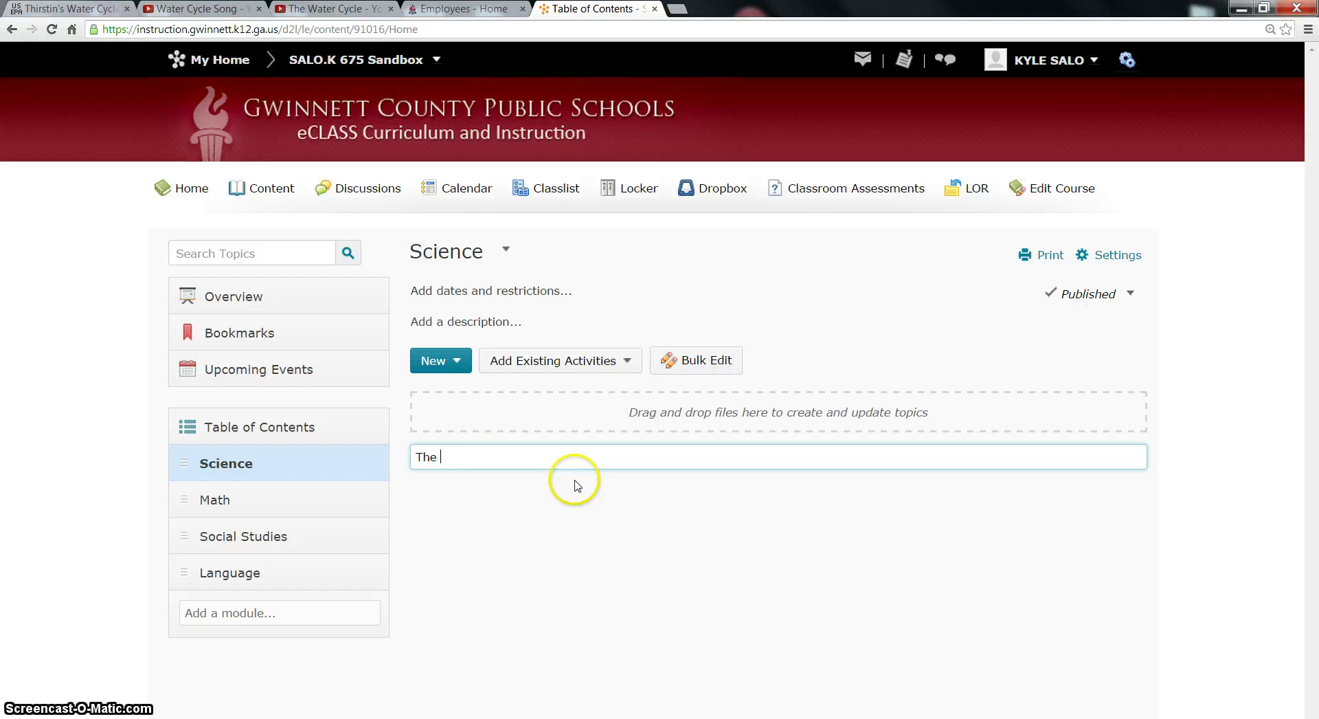
{"action": "type", "text": " Water Cycle"}
{"action": "key", "text": "Return"}
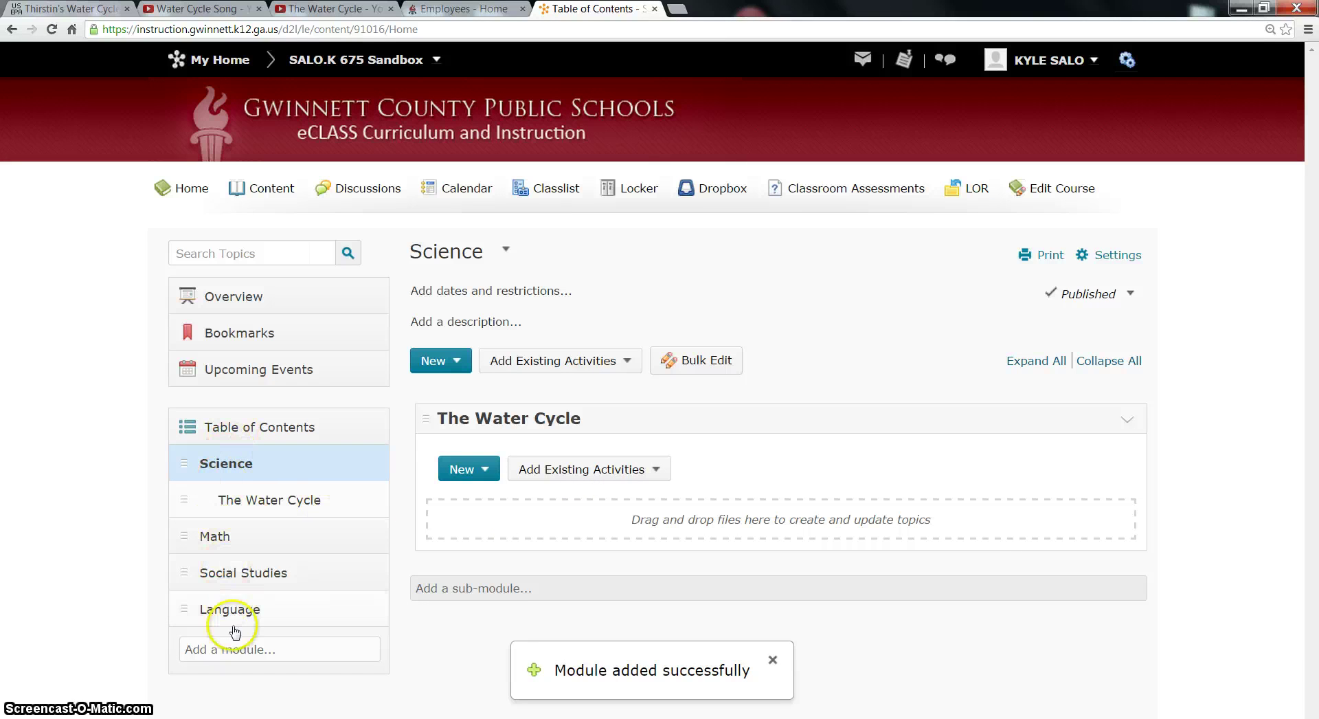
{"action": "left_click", "coordinate": [232, 502]}
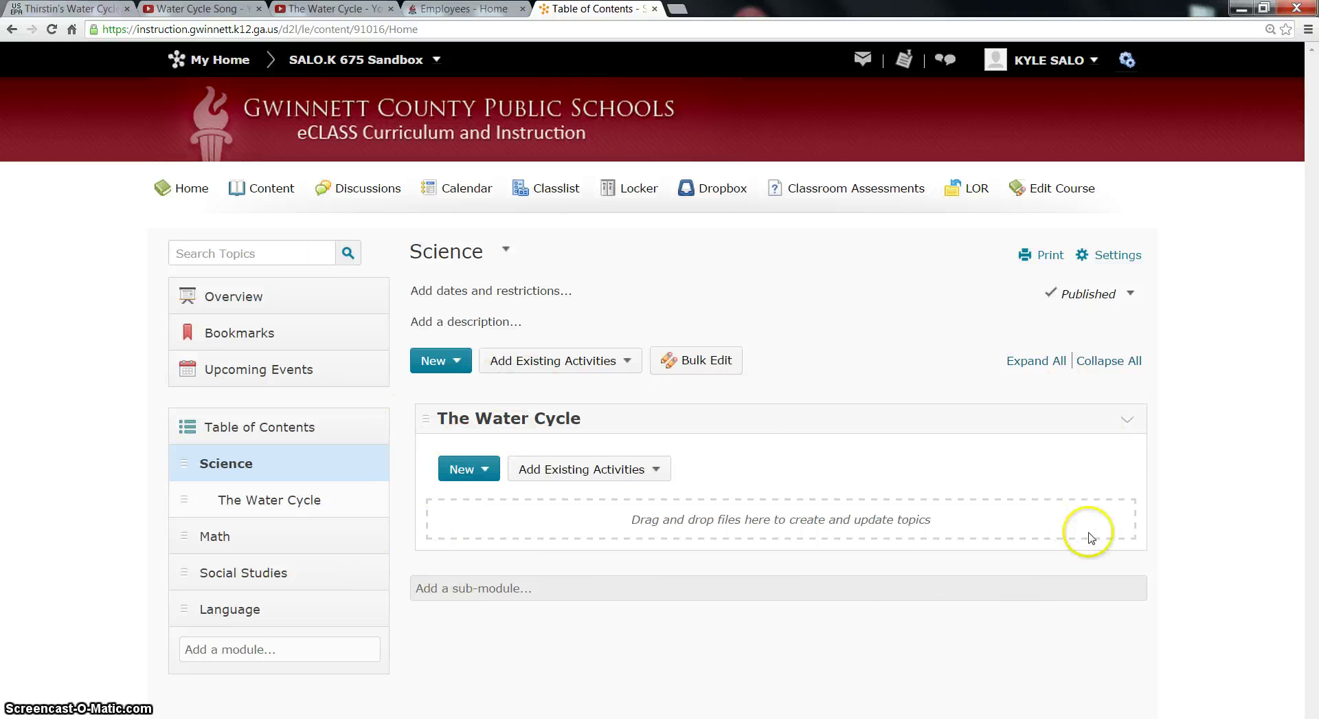
- Start a new link in The Water Cycle sub-module and title it Water Cycle Video
{"action": "left_click", "coordinate": [485, 470]}
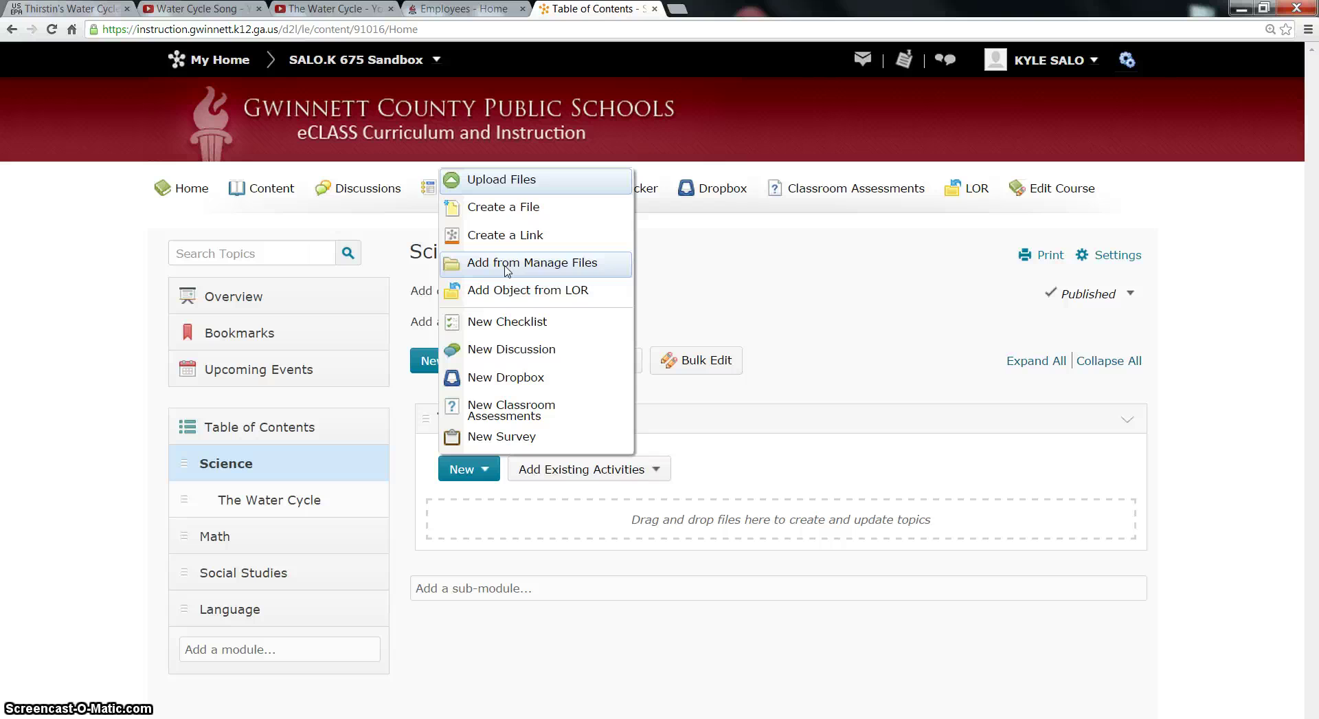
{"action": "left_click", "coordinate": [506, 238]}
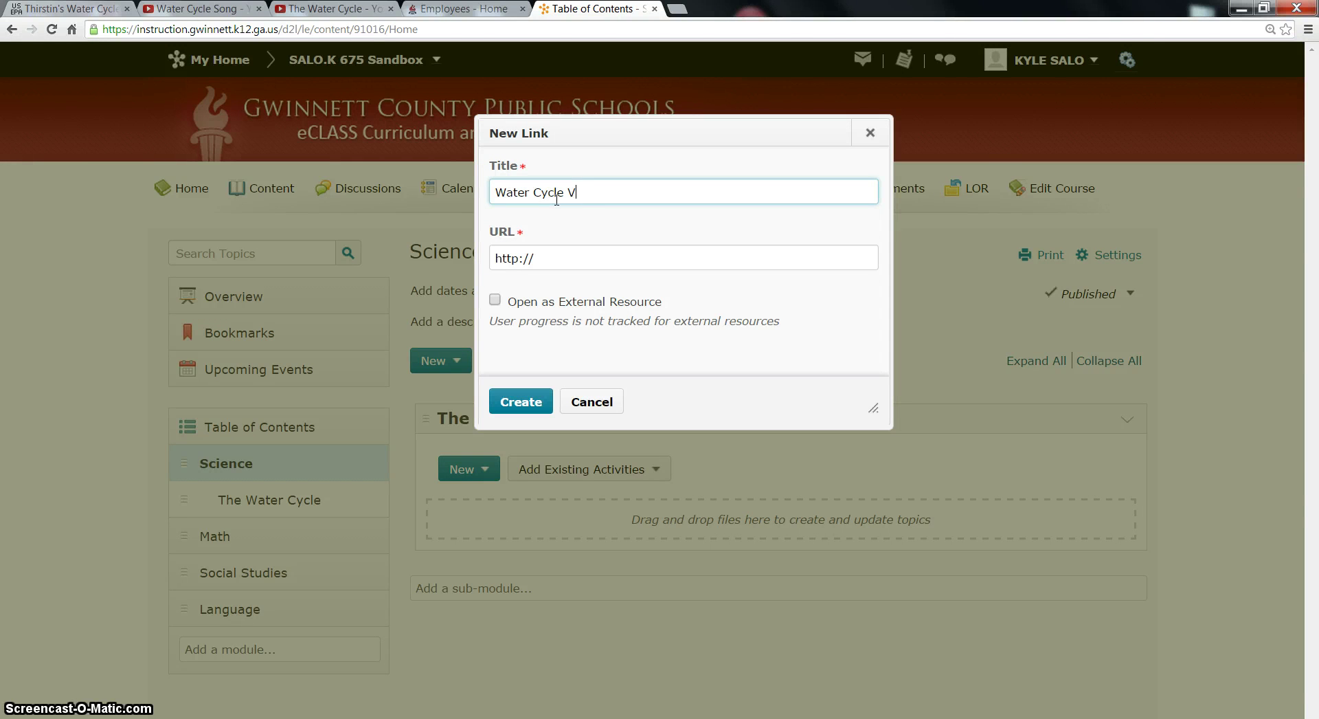
{"action": "left_click", "coordinate": [538, 258]}
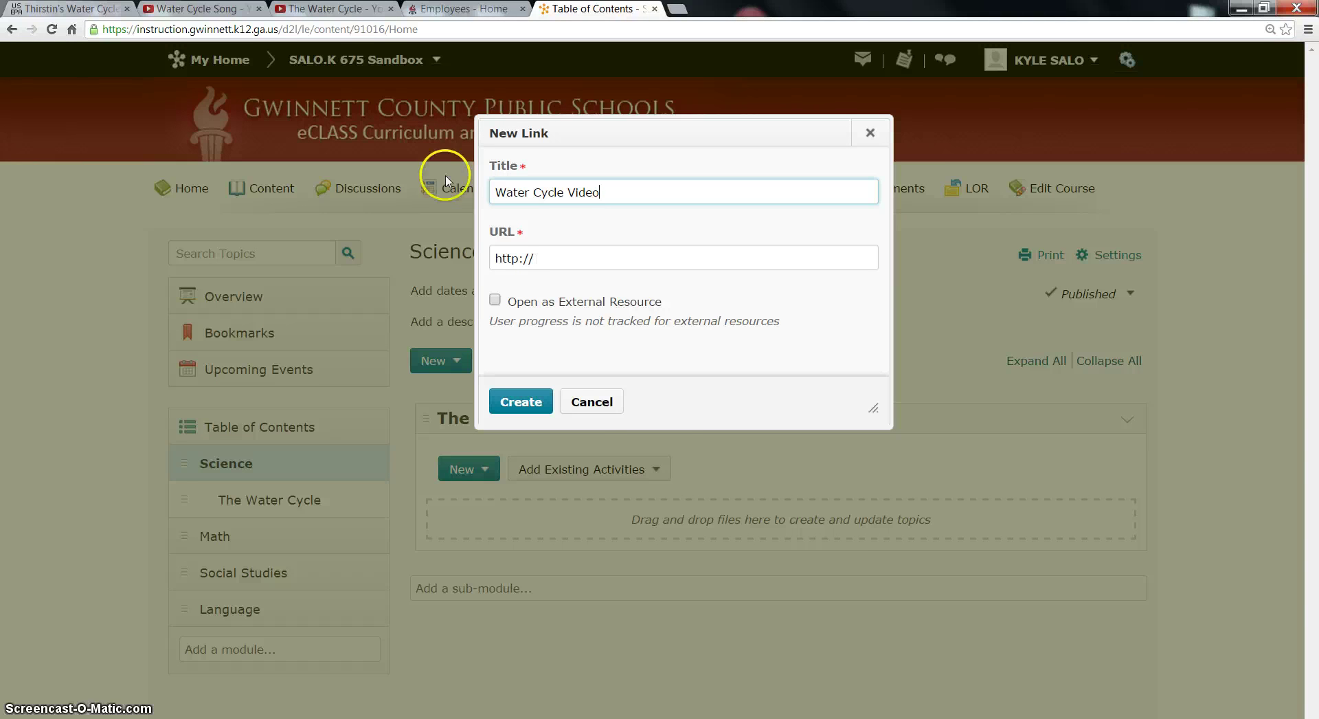
- Copy the web address of The Water Cycle video on YouTube and paste it as the new link's URL
{"action": "left_click", "coordinate": [337, 9]}
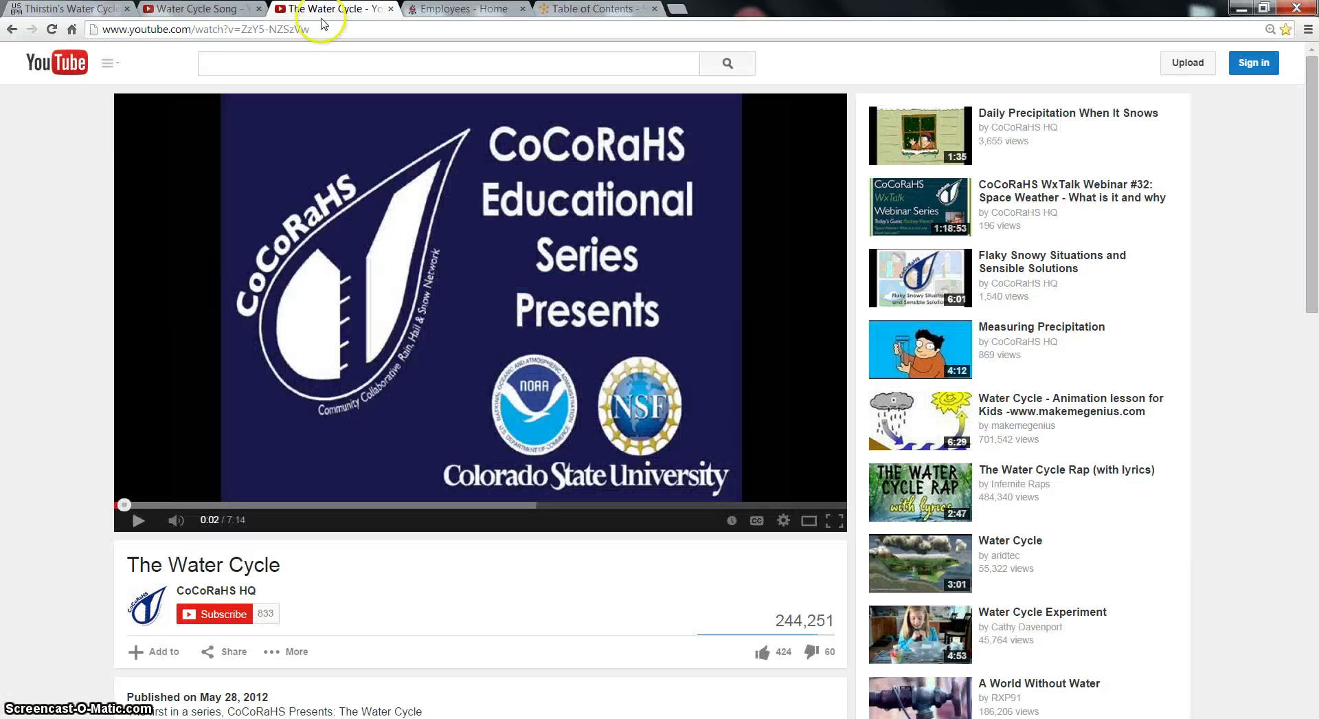
{"action": "left_click", "coordinate": [237, 28]}
{"action": "right_click", "coordinate": [236, 30]}
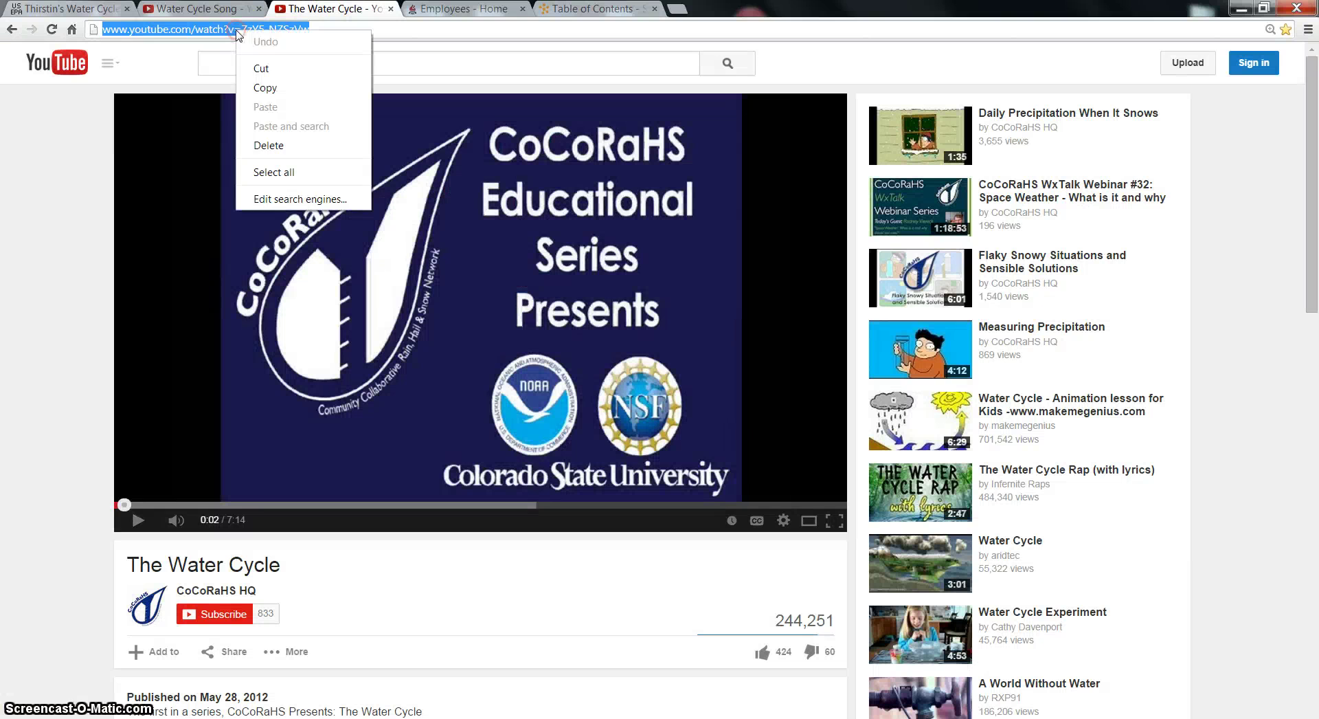
{"action": "left_click", "coordinate": [262, 87]}
{"action": "left_click", "coordinate": [568, 8]}
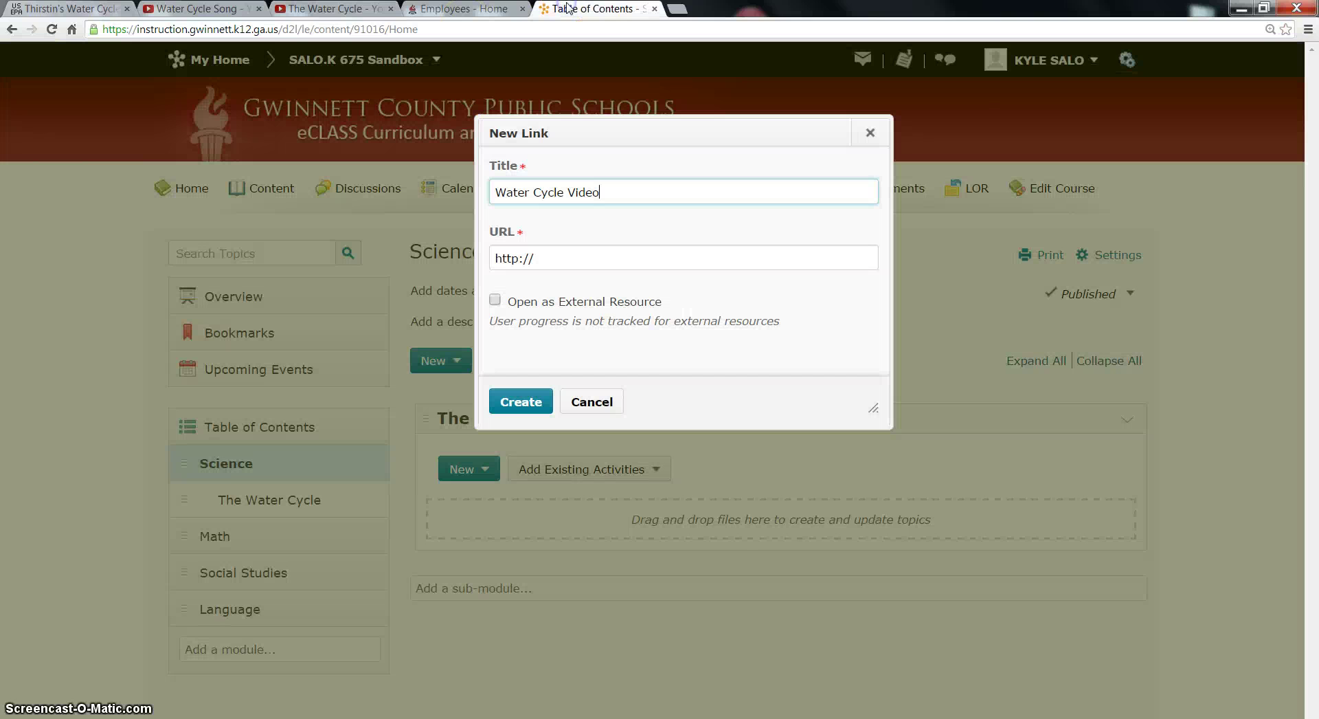
{"action": "left_click_drag", "start_coordinate": [565, 254], "coordinate": [448, 259]}
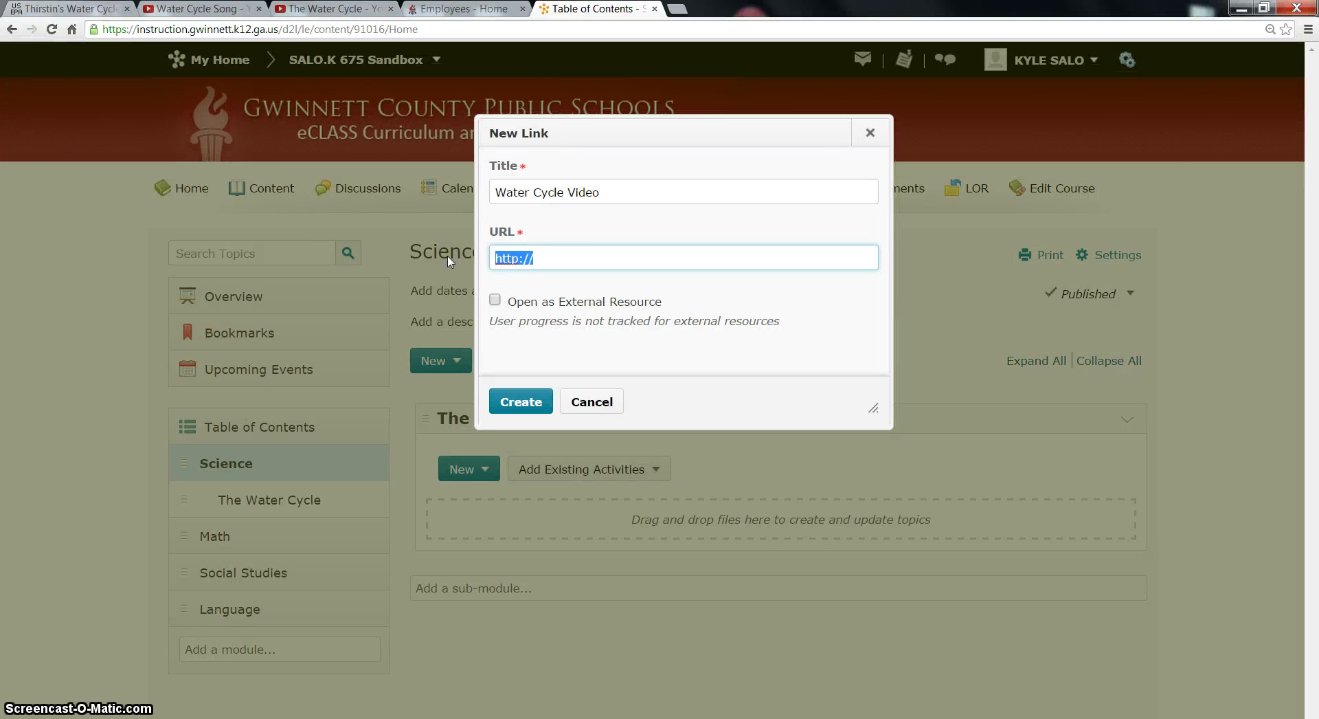
{"action": "key", "text": "ctrl+v"}
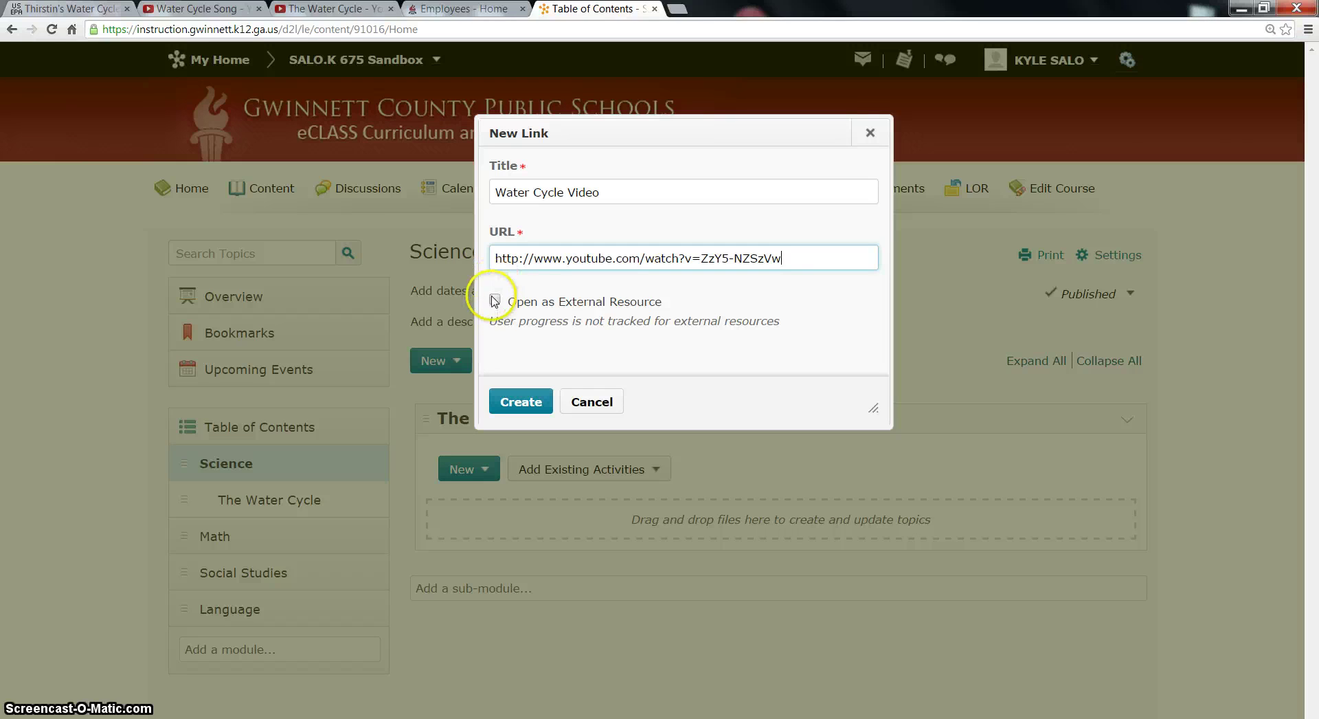
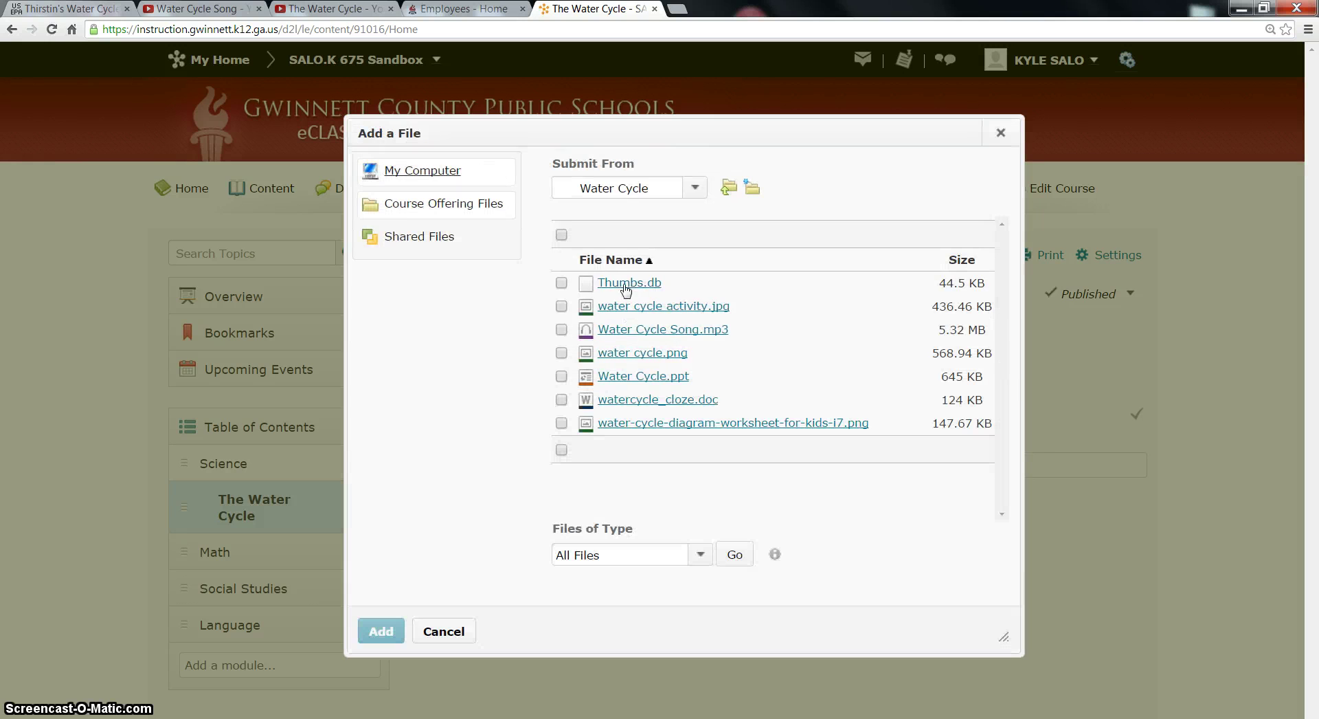
- Add water cycle.png from the course's Water Cycle folder to The Water Cycle sub-module
{"action": "left_click", "coordinate": [611, 308]}
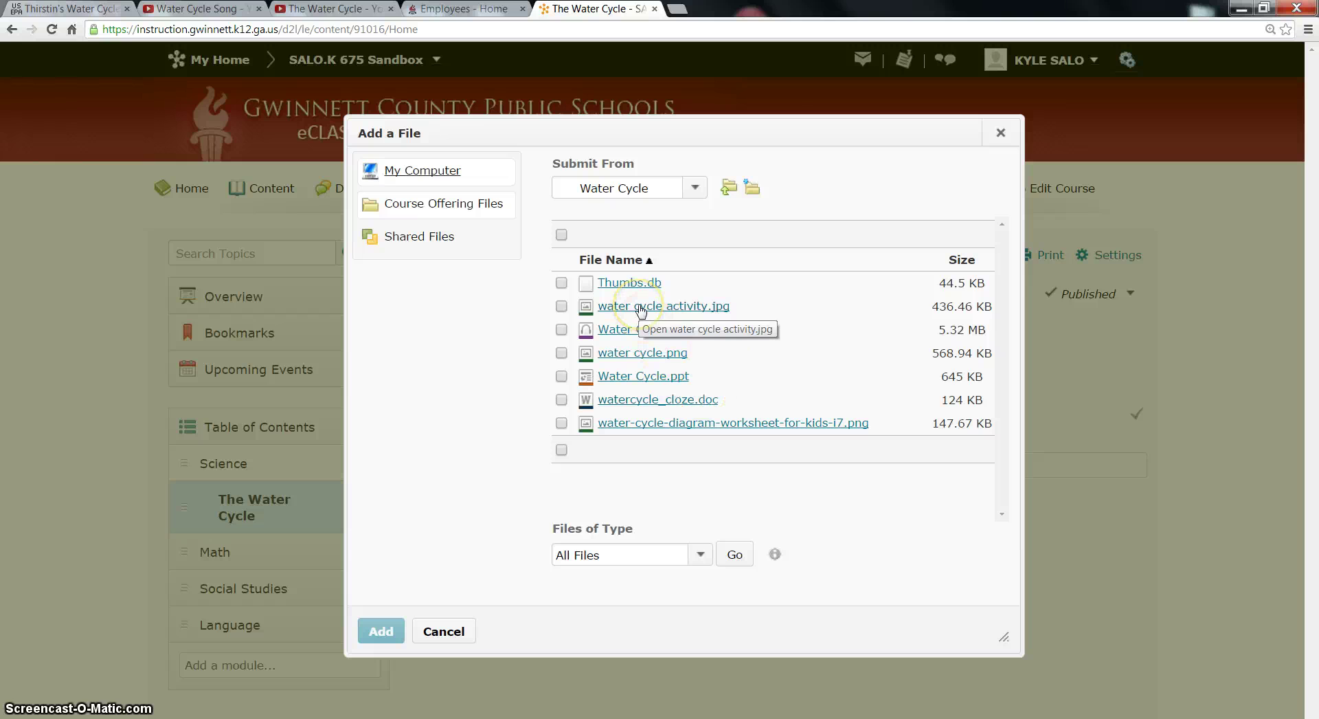
{"action": "left_click", "coordinate": [639, 354]}
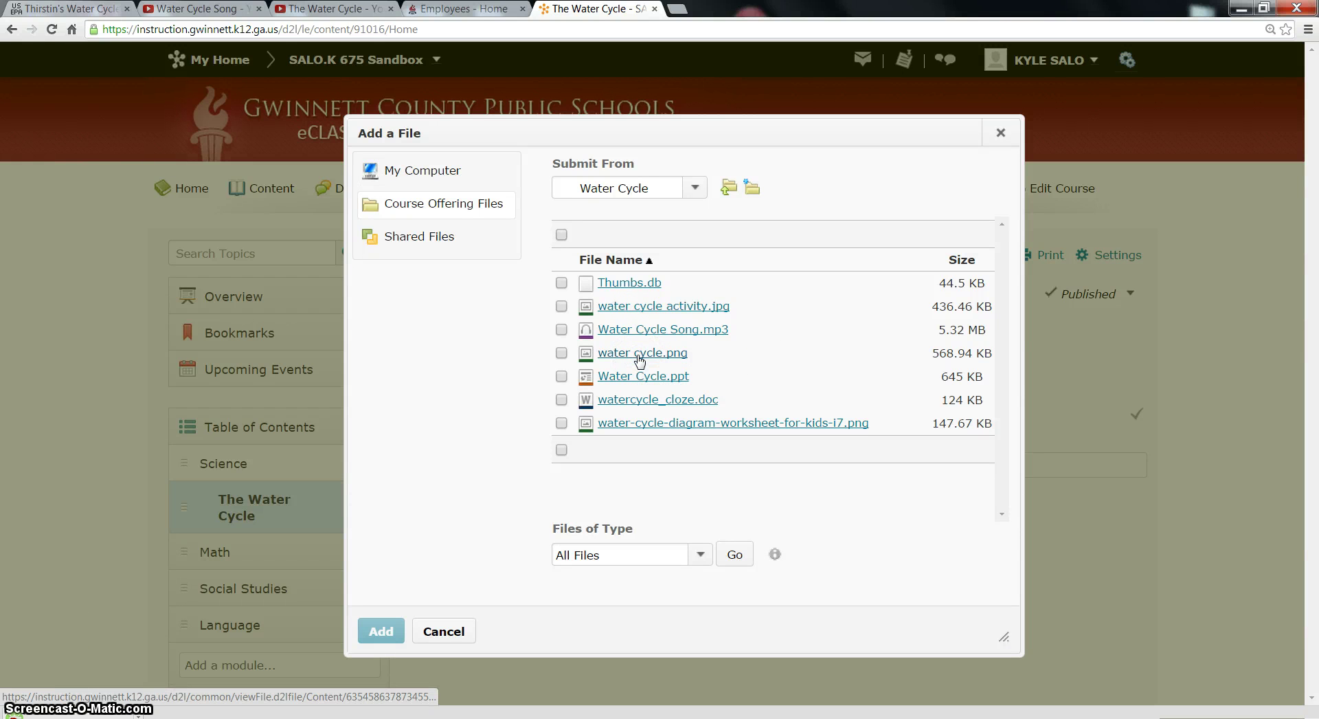
{"action": "left_click", "coordinate": [562, 353]}
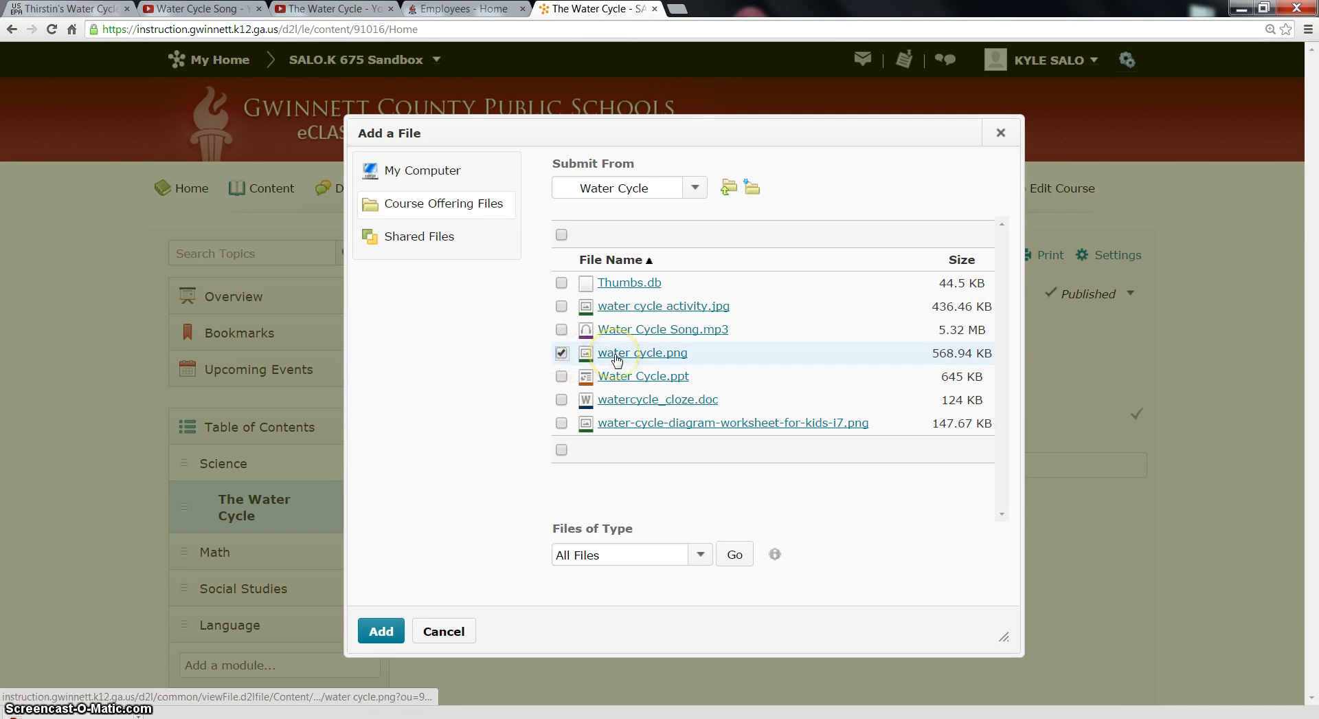
{"action": "left_click", "coordinate": [561, 354]}
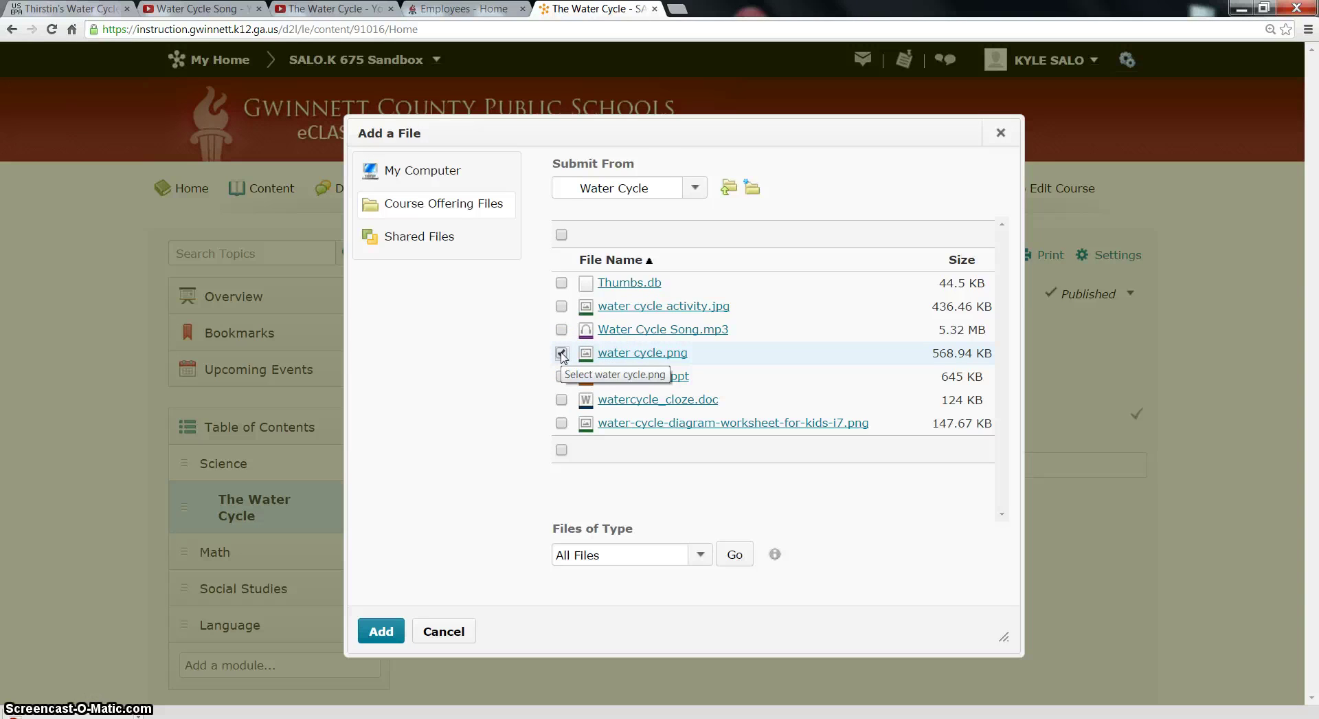
{"action": "left_click", "coordinate": [382, 629]}
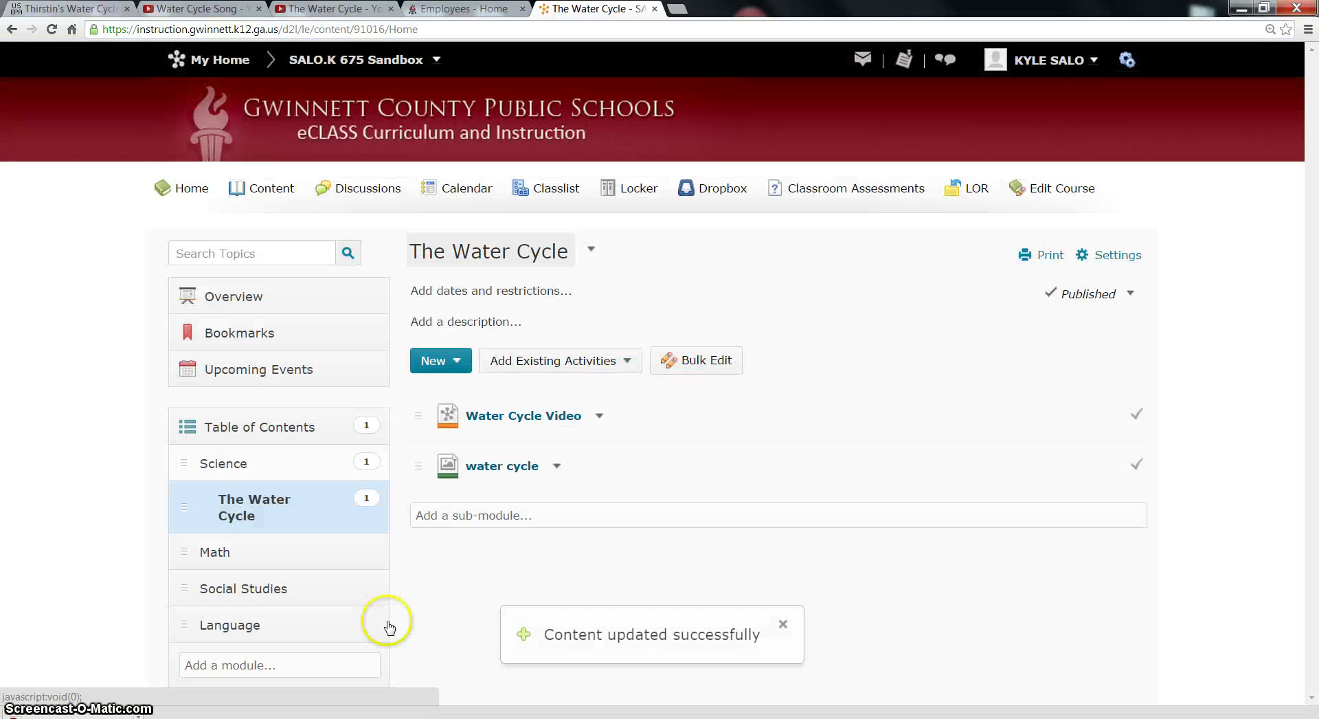
{"action": "left_click", "coordinate": [392, 623]}
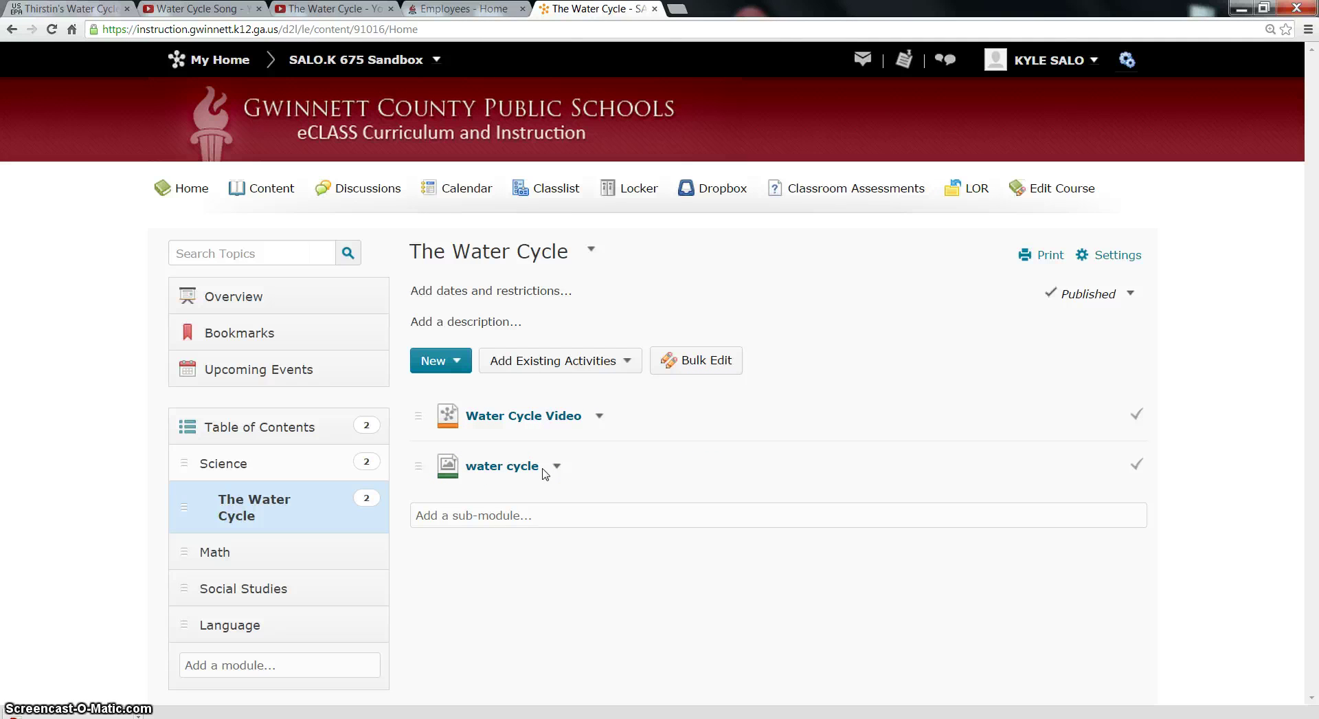
- Add Water Cycle.ppt from the course's Science Water Cycle folder to The Water Cycle sub-module
{"action": "left_click", "coordinate": [456, 365]}
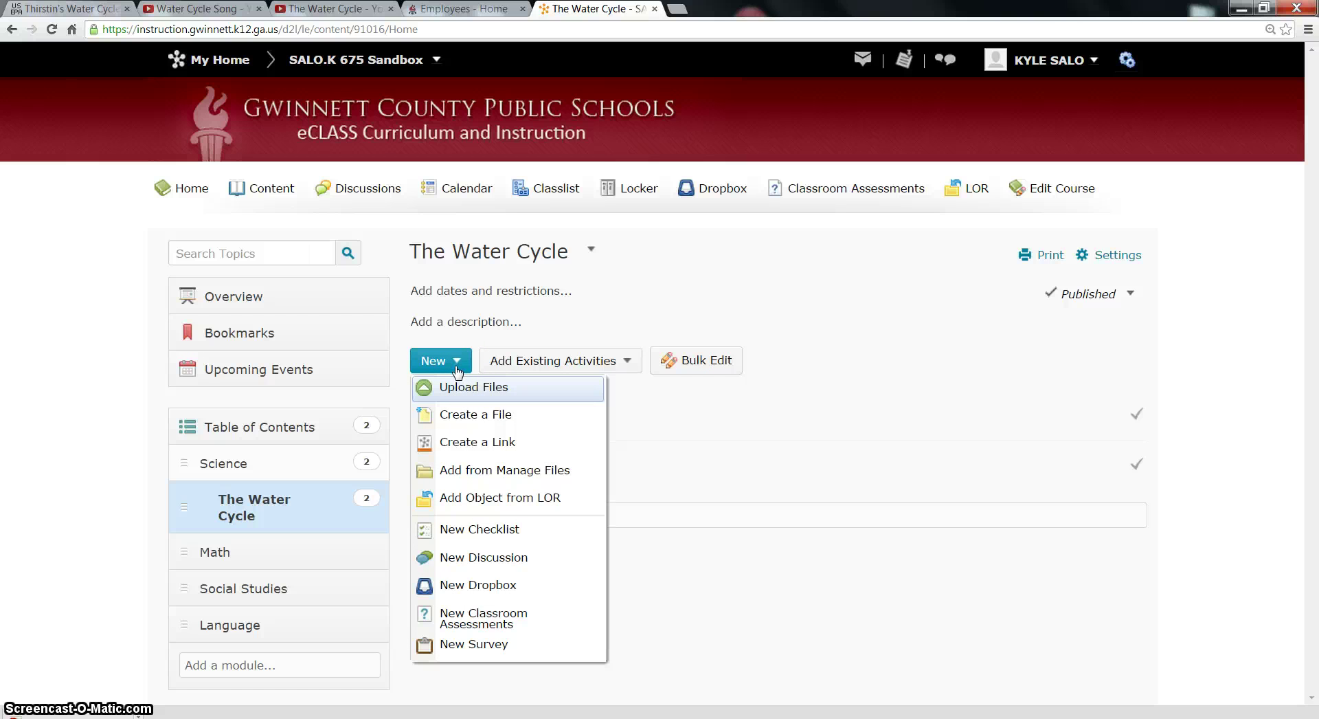
{"action": "left_click", "coordinate": [474, 479]}
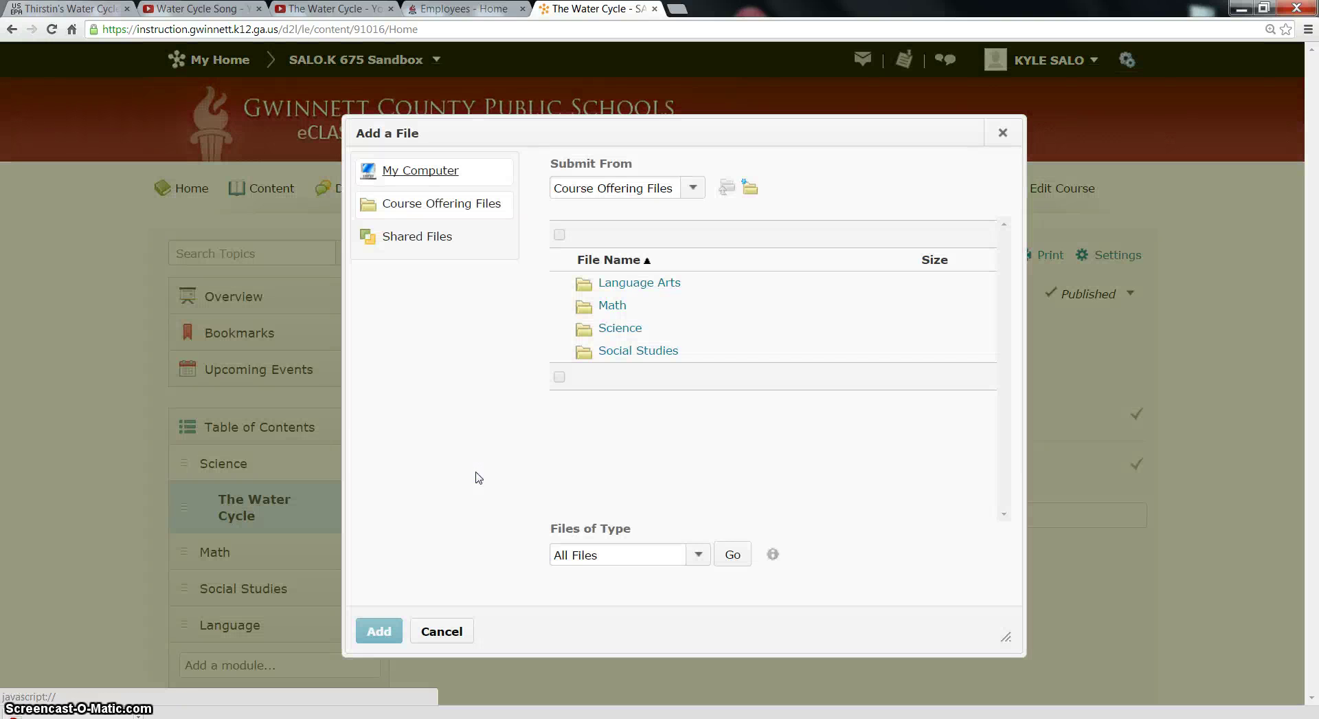
{"action": "left_click", "coordinate": [607, 329]}
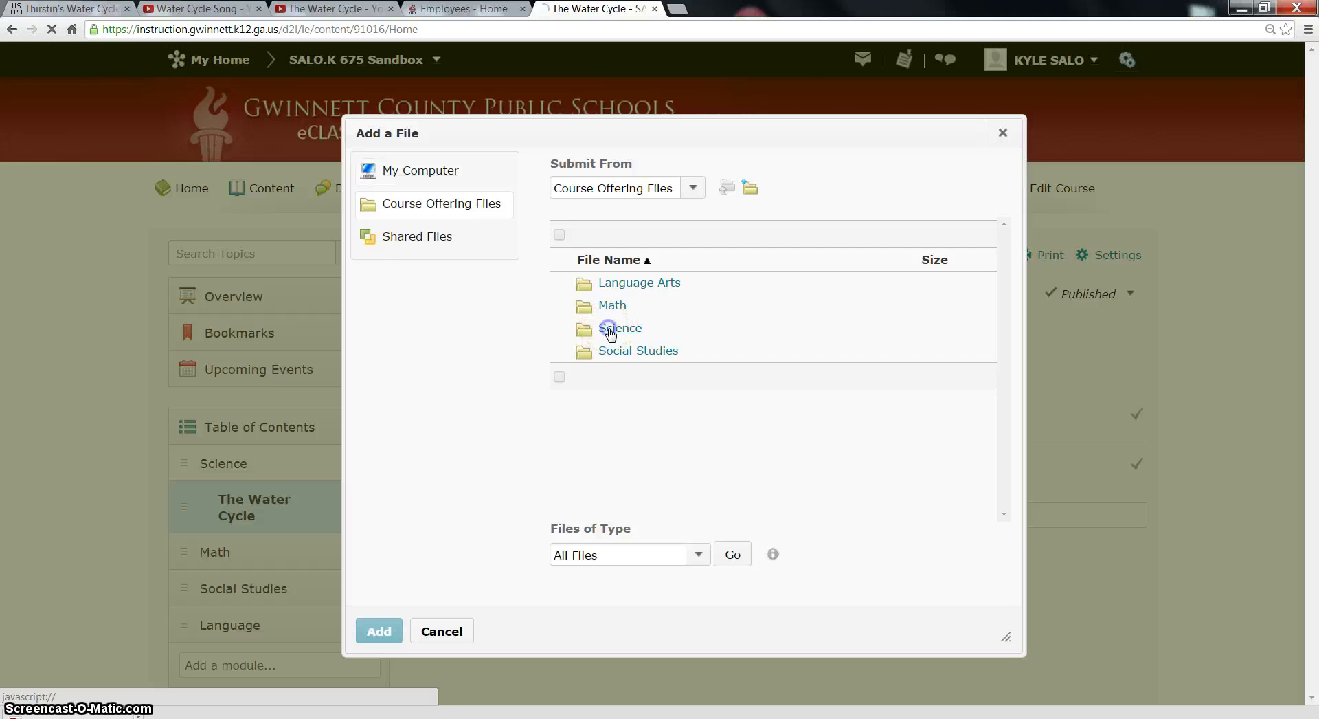
{"action": "left_click", "coordinate": [621, 285]}
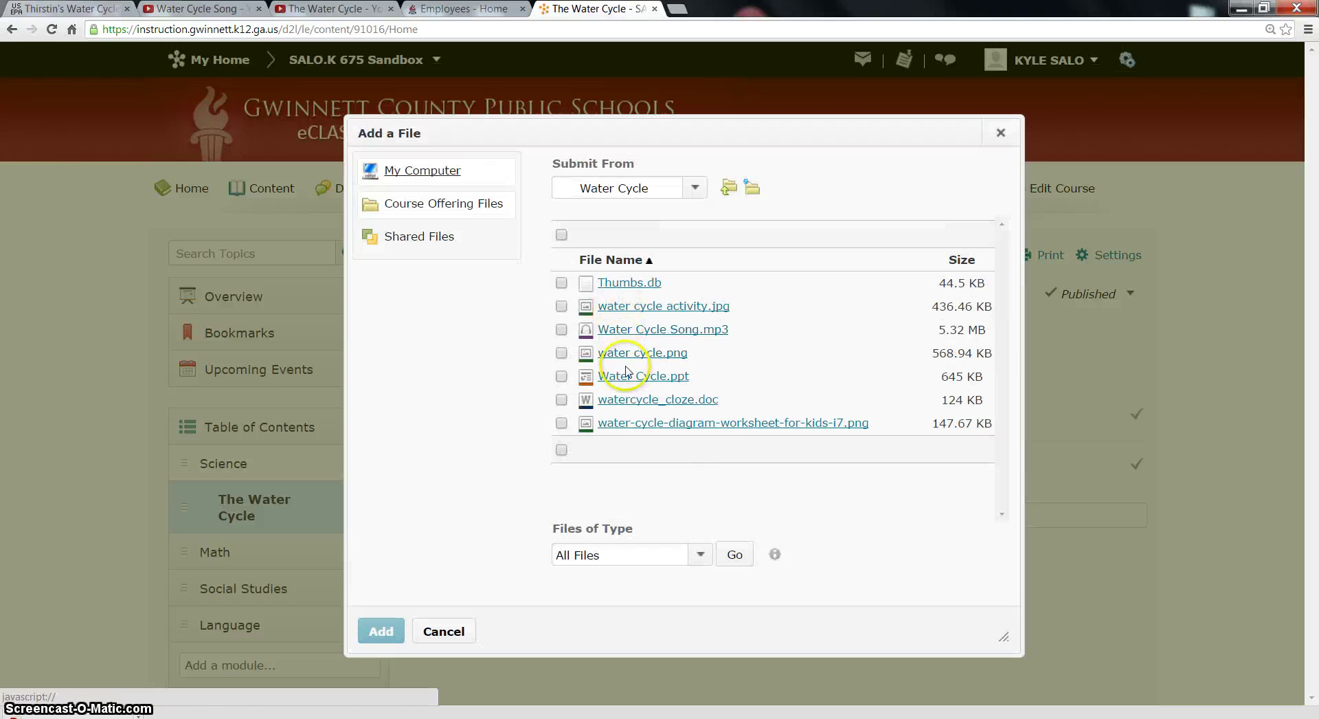
{"action": "left_click", "coordinate": [561, 376]}
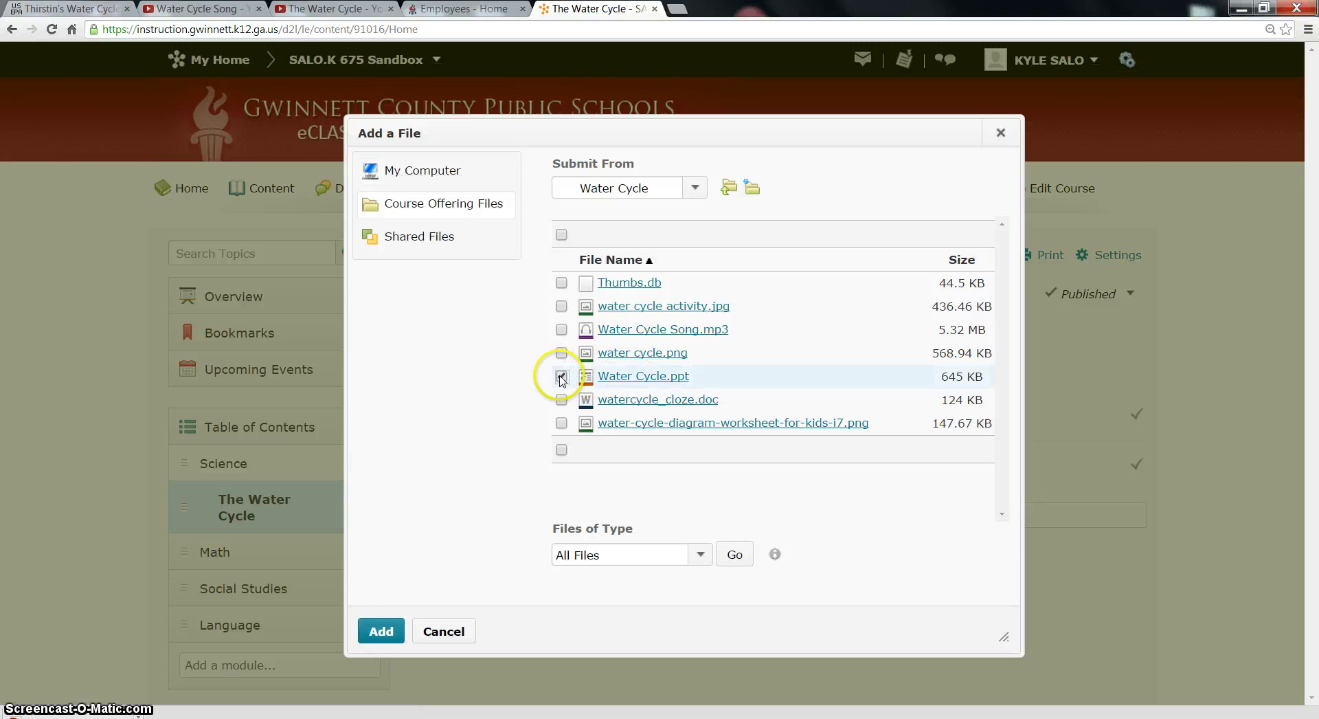
{"action": "left_click", "coordinate": [380, 629]}
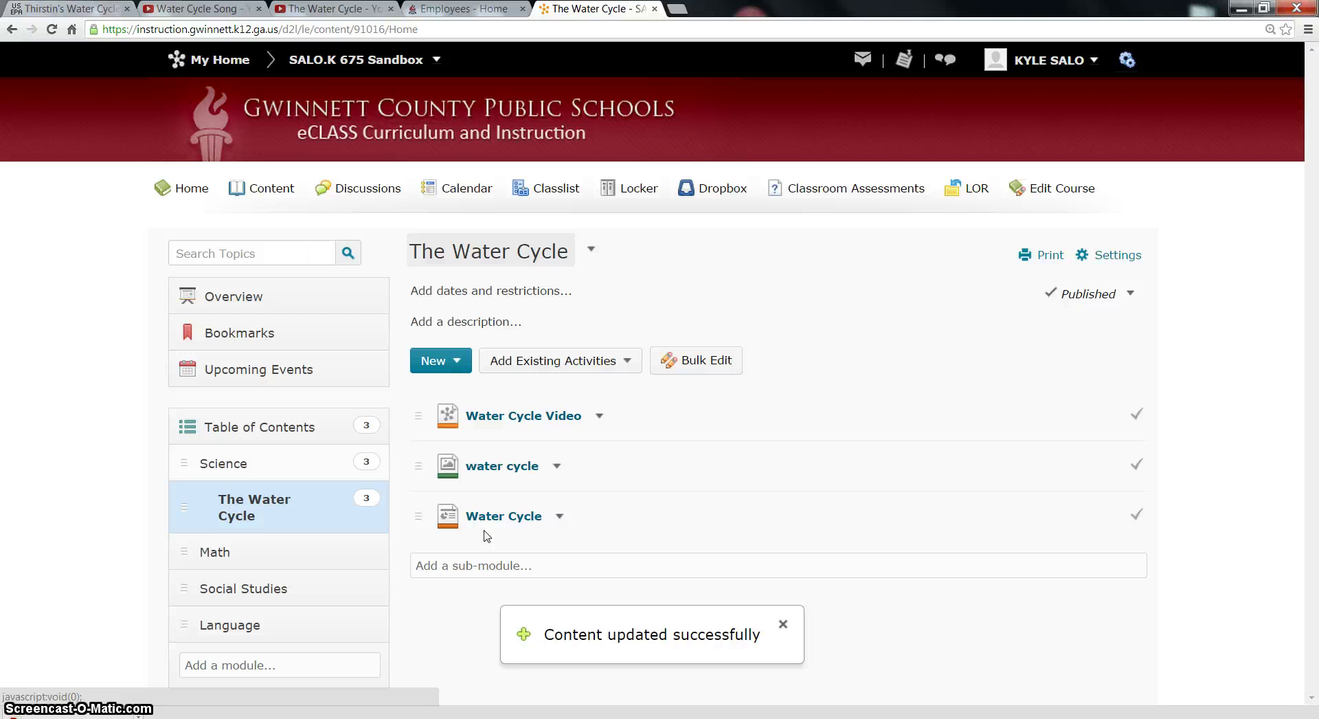
- Add watercycle_cloze.doc from the course's Science Water Cycle folder to The Water Cycle sub-module
{"action": "left_click", "coordinate": [458, 362]}
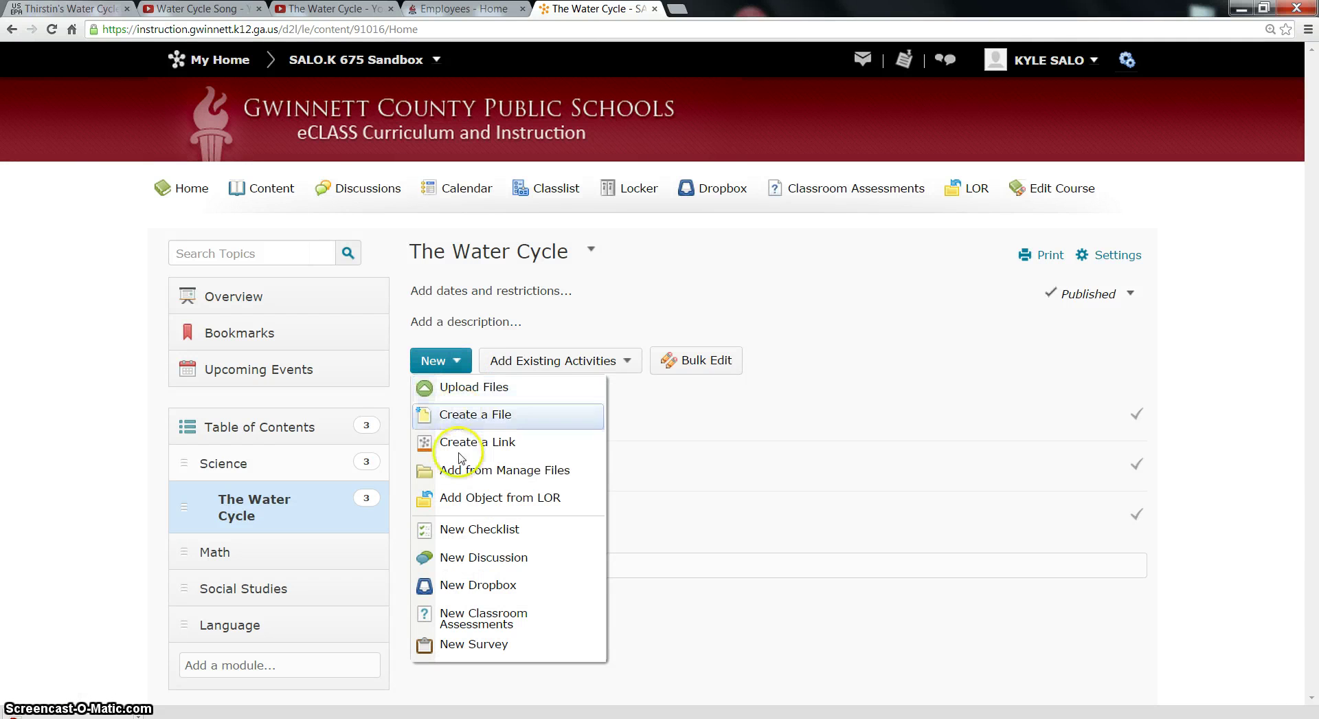
{"action": "left_click", "coordinate": [465, 471]}
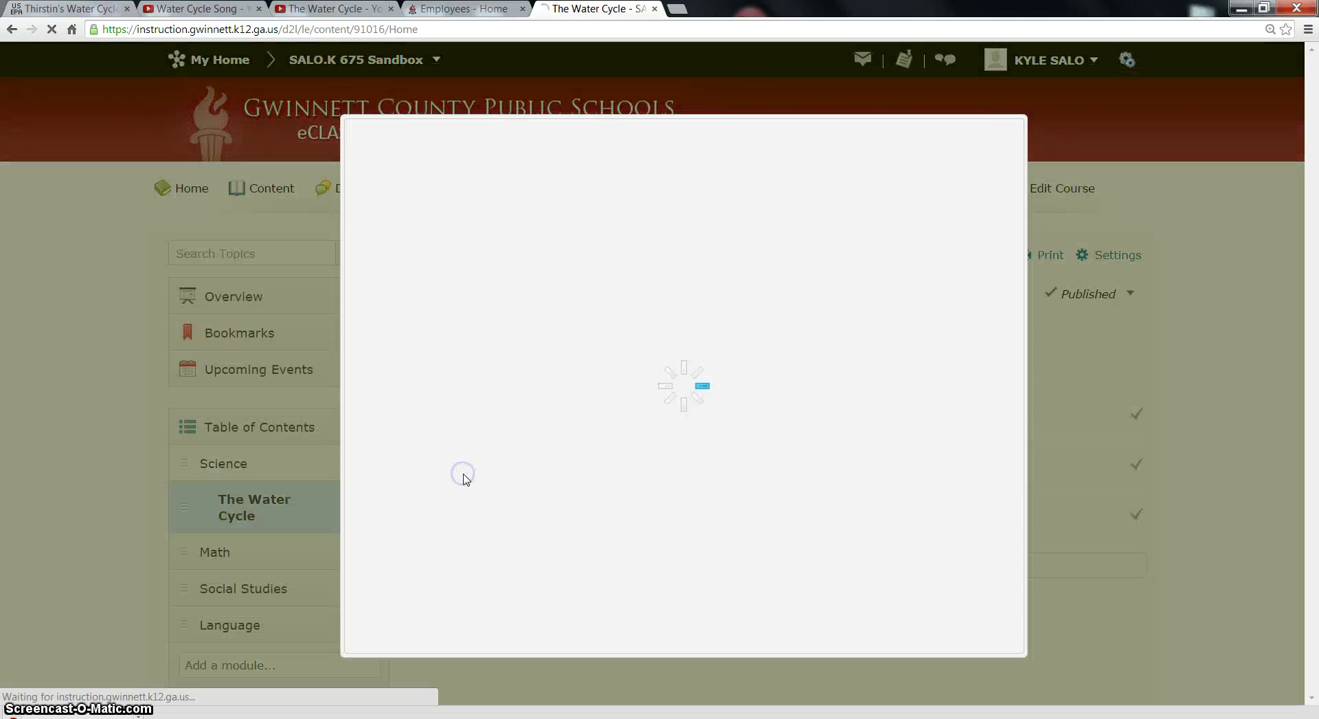
{"action": "left_click", "coordinate": [607, 329]}
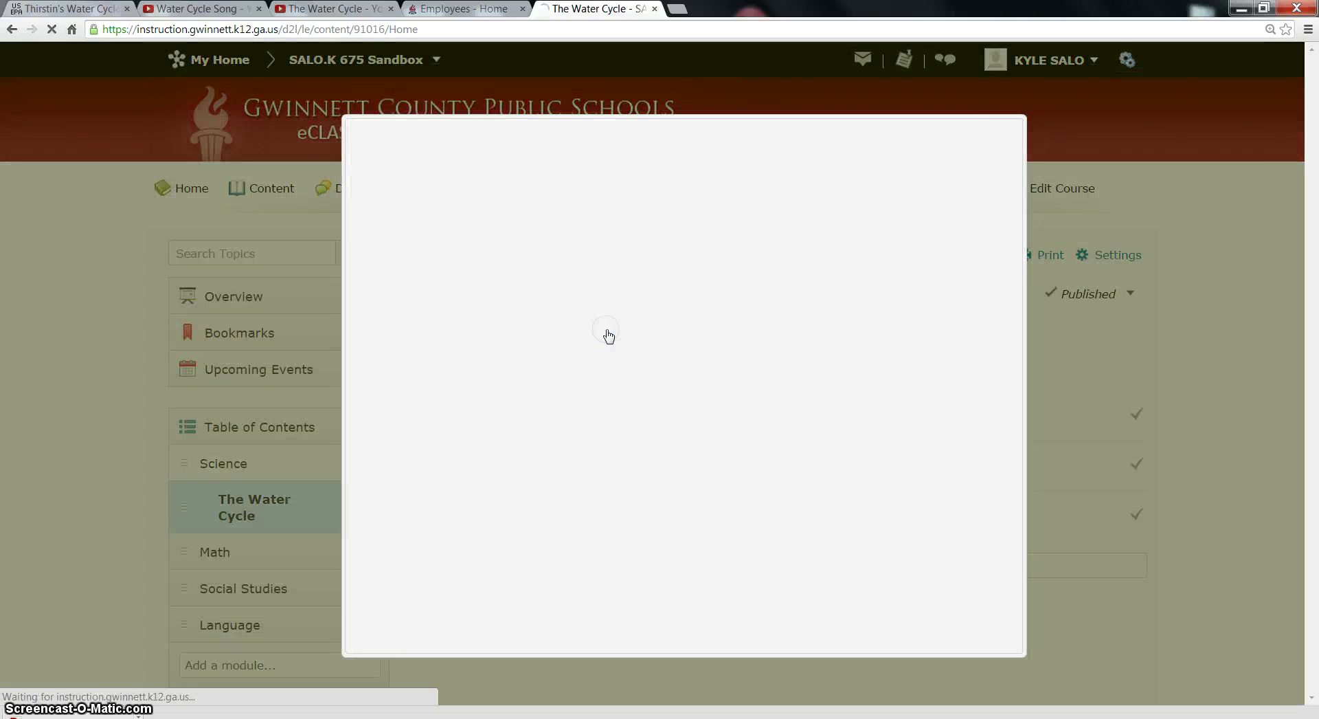
{"action": "left_click", "coordinate": [611, 291]}
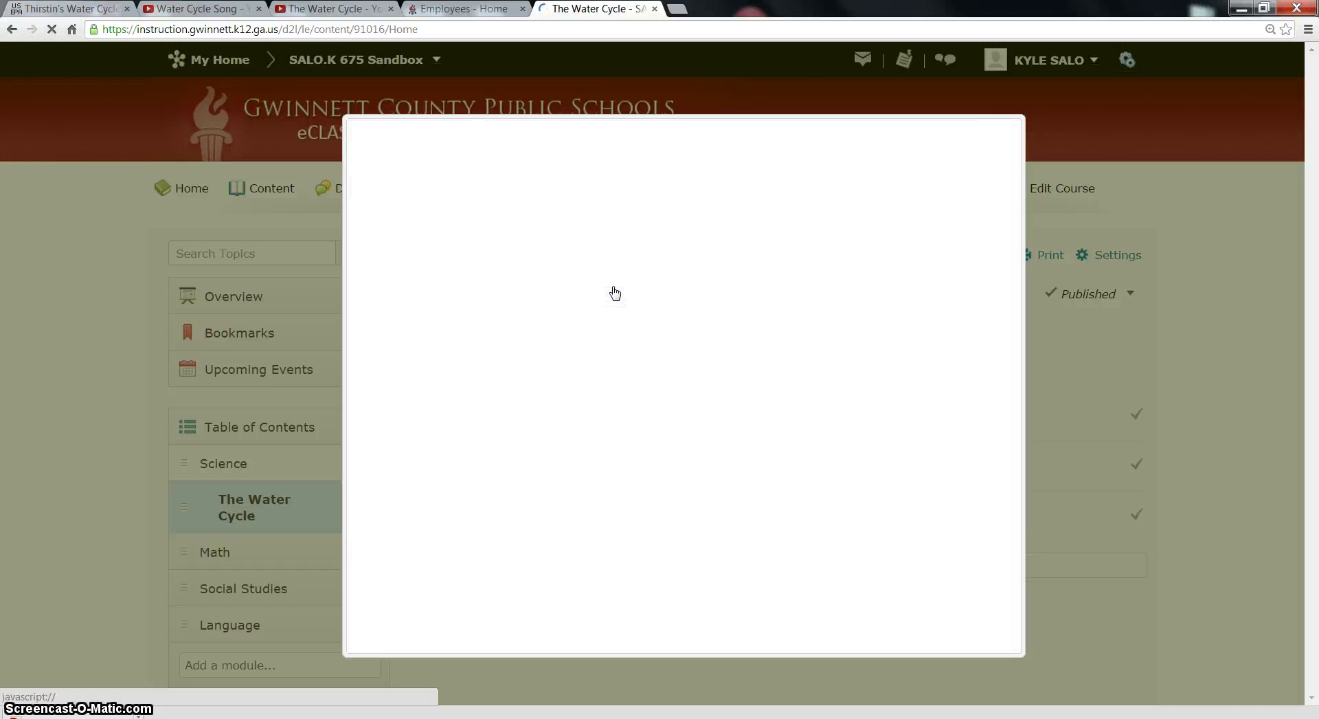
{"action": "left_click", "coordinate": [620, 308]}
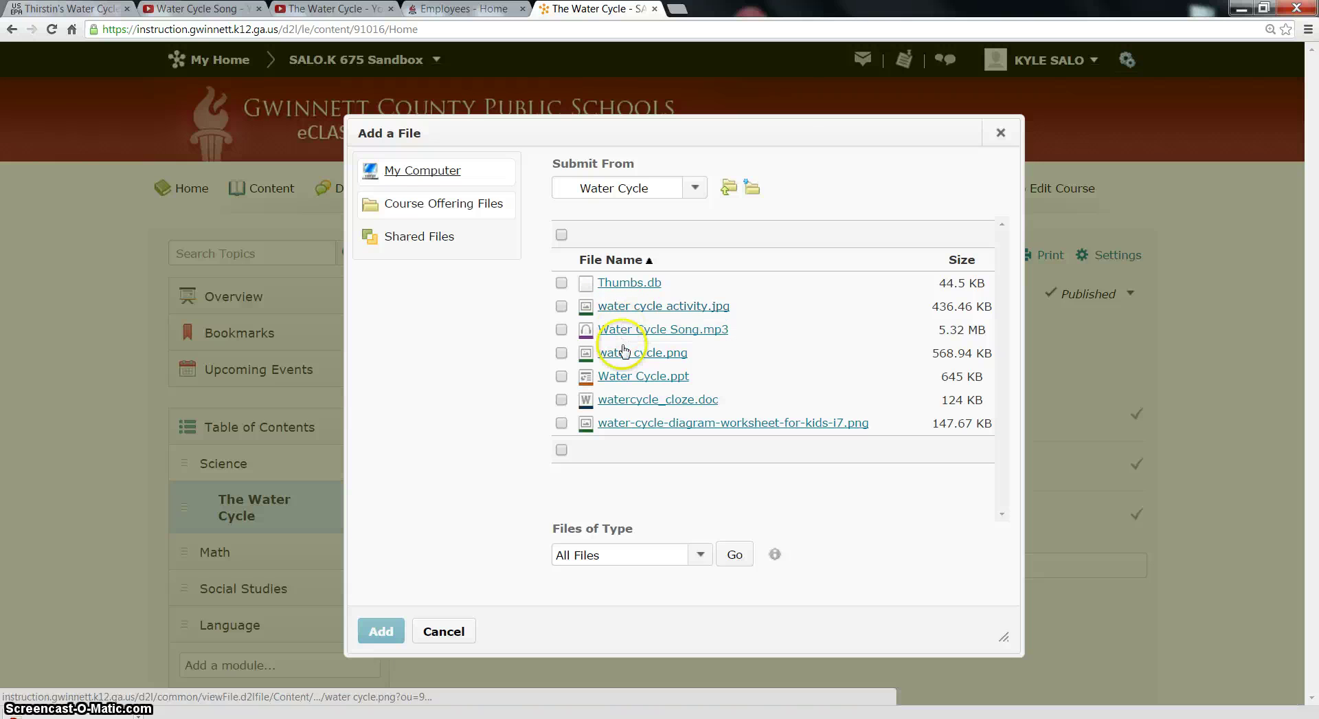
{"action": "left_click", "coordinate": [622, 400]}
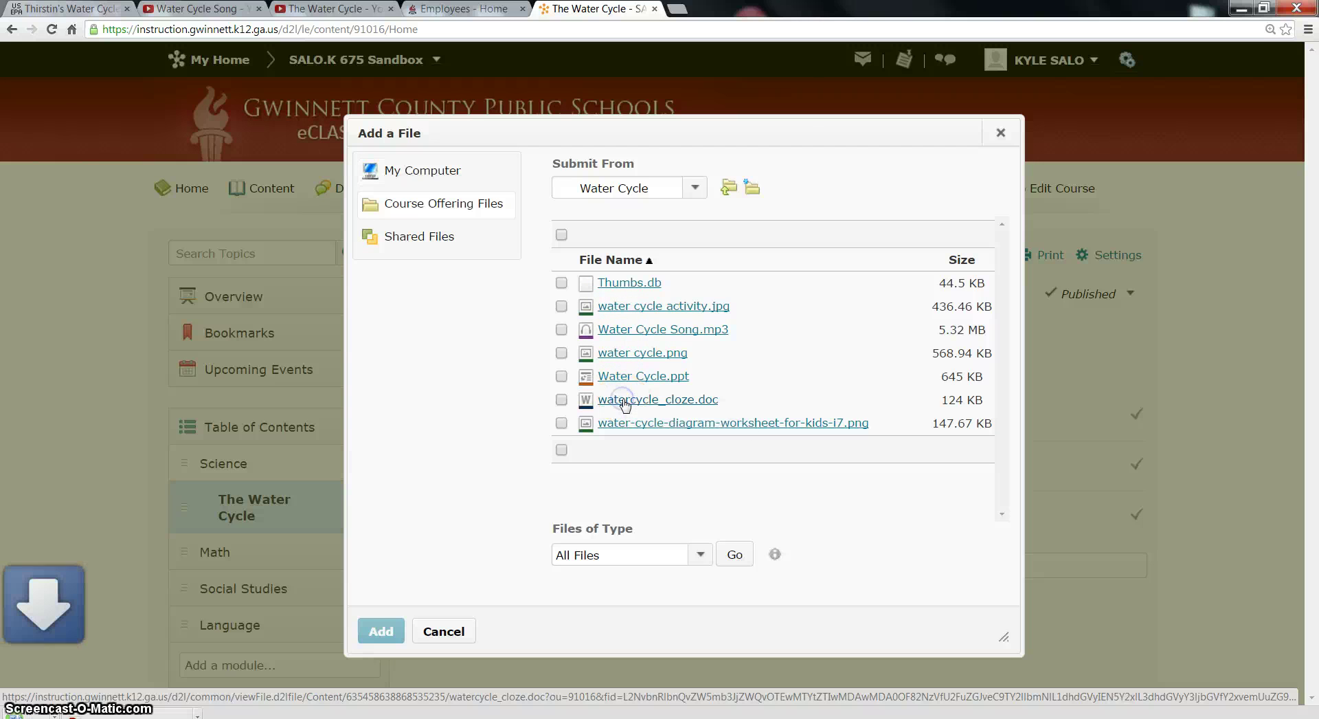
{"action": "left_click", "coordinate": [561, 400]}
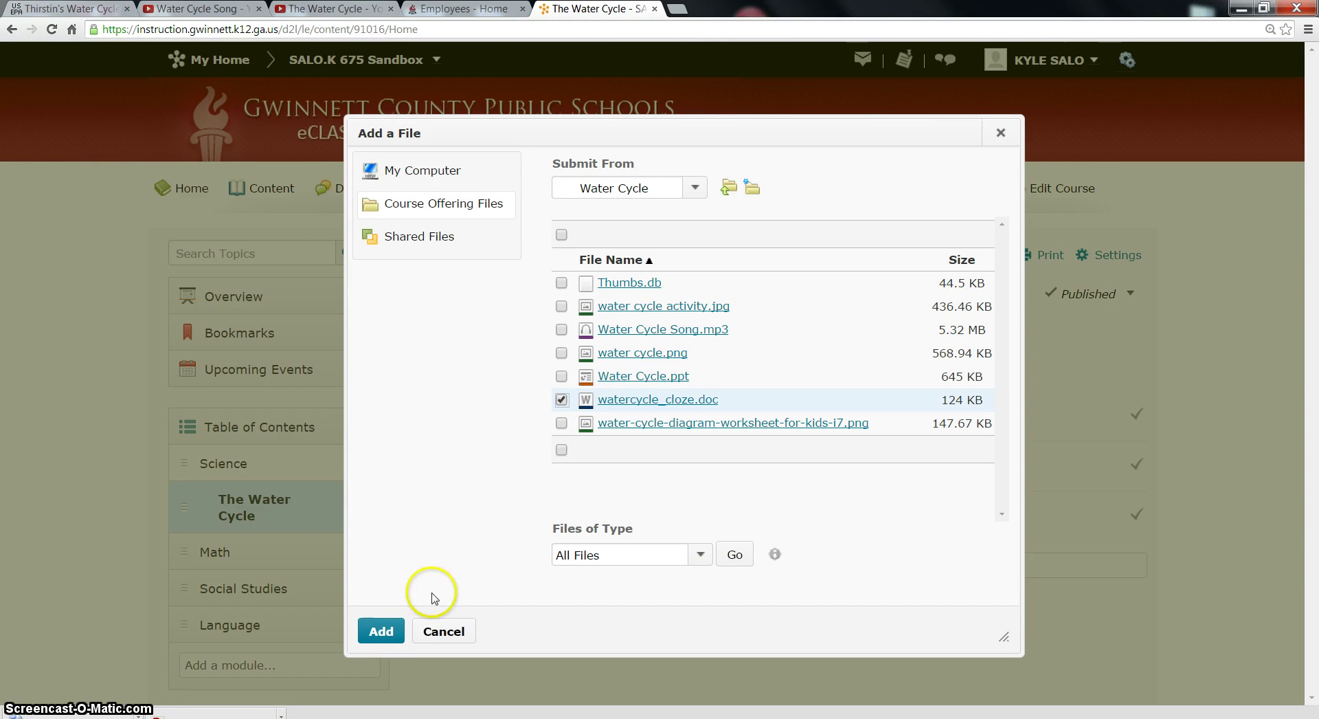
{"action": "left_click", "coordinate": [381, 630]}
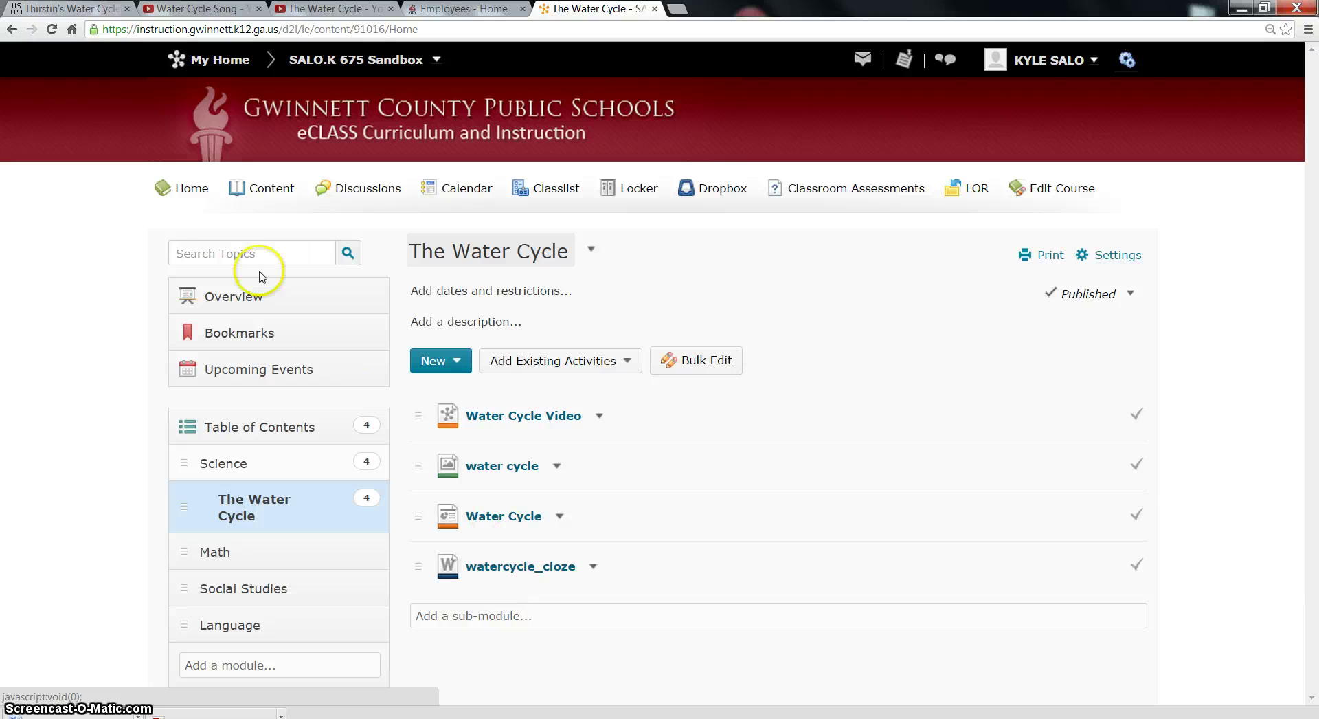
- Go to the course homepage and browse through Science to the contents of The Water Cycle
{"action": "left_click", "coordinate": [191, 189]}
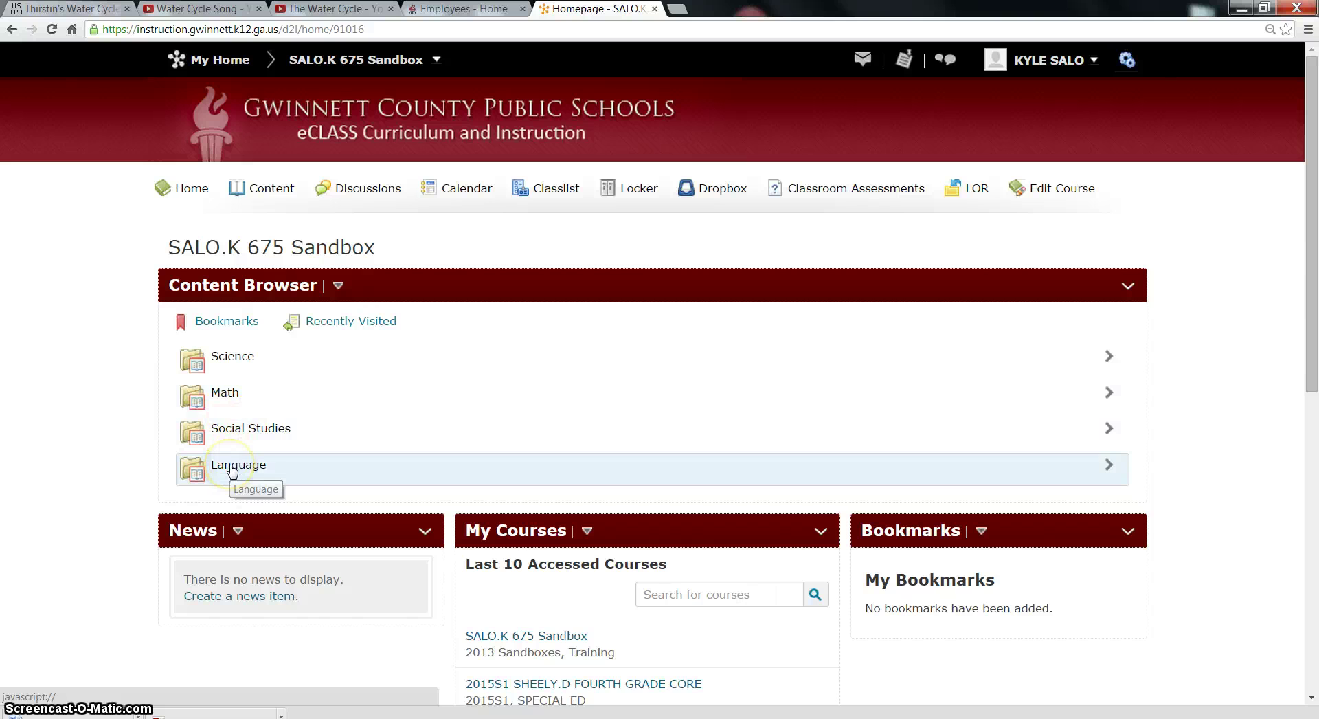
{"action": "left_click", "coordinate": [239, 358]}
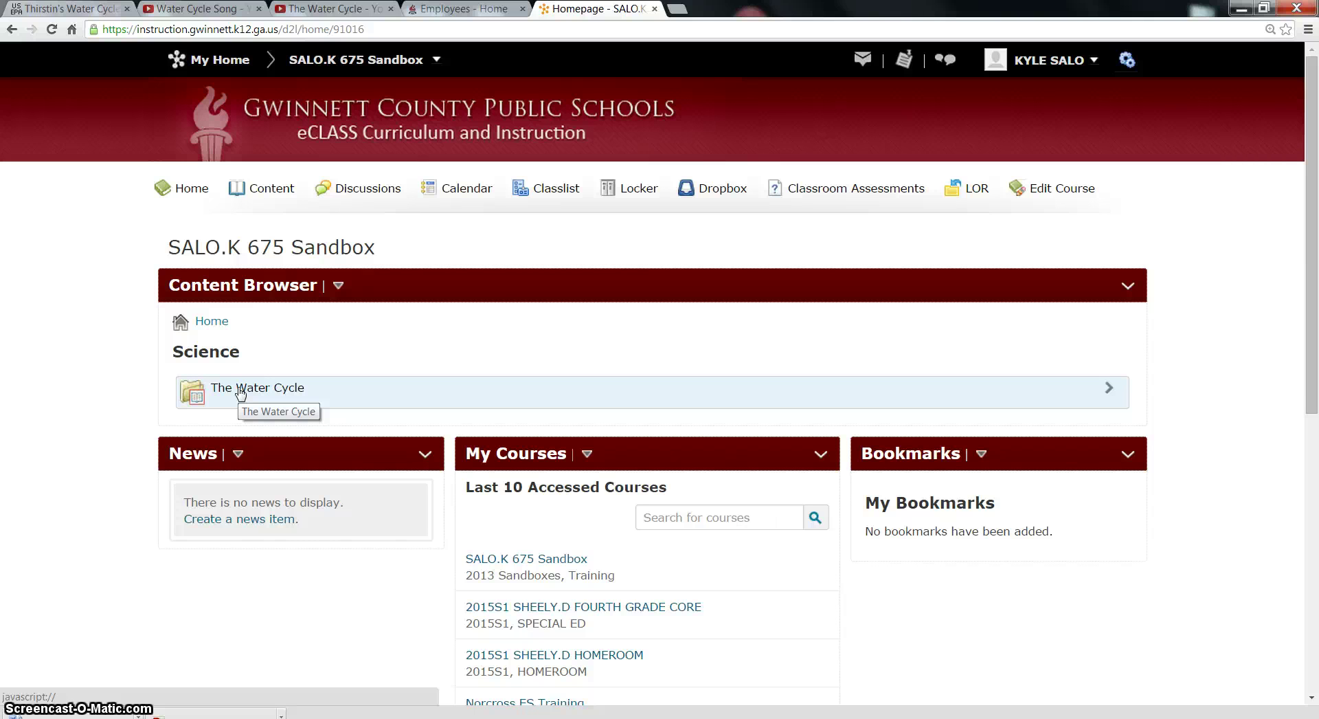
{"action": "left_click", "coordinate": [240, 390]}
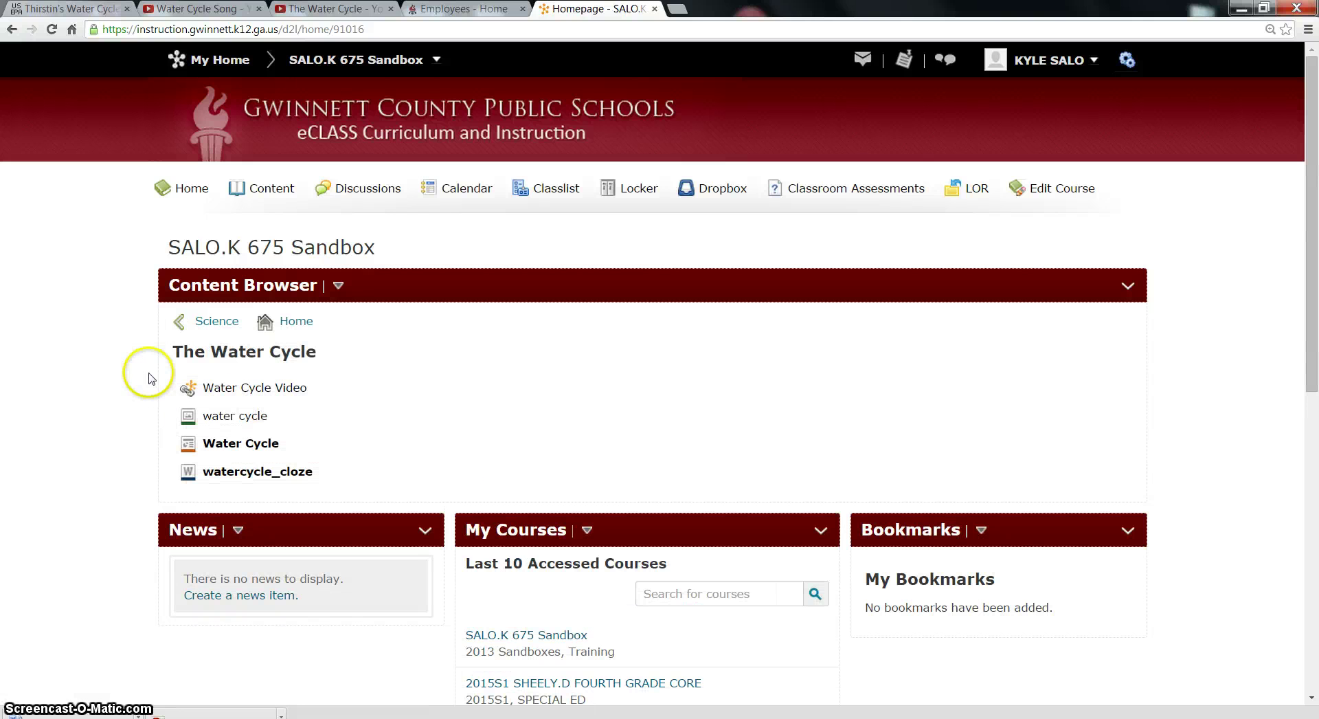
- Play the Water Cycle Video topic and view the water cycle image topic that follows it
{"action": "left_click", "coordinate": [232, 392]}
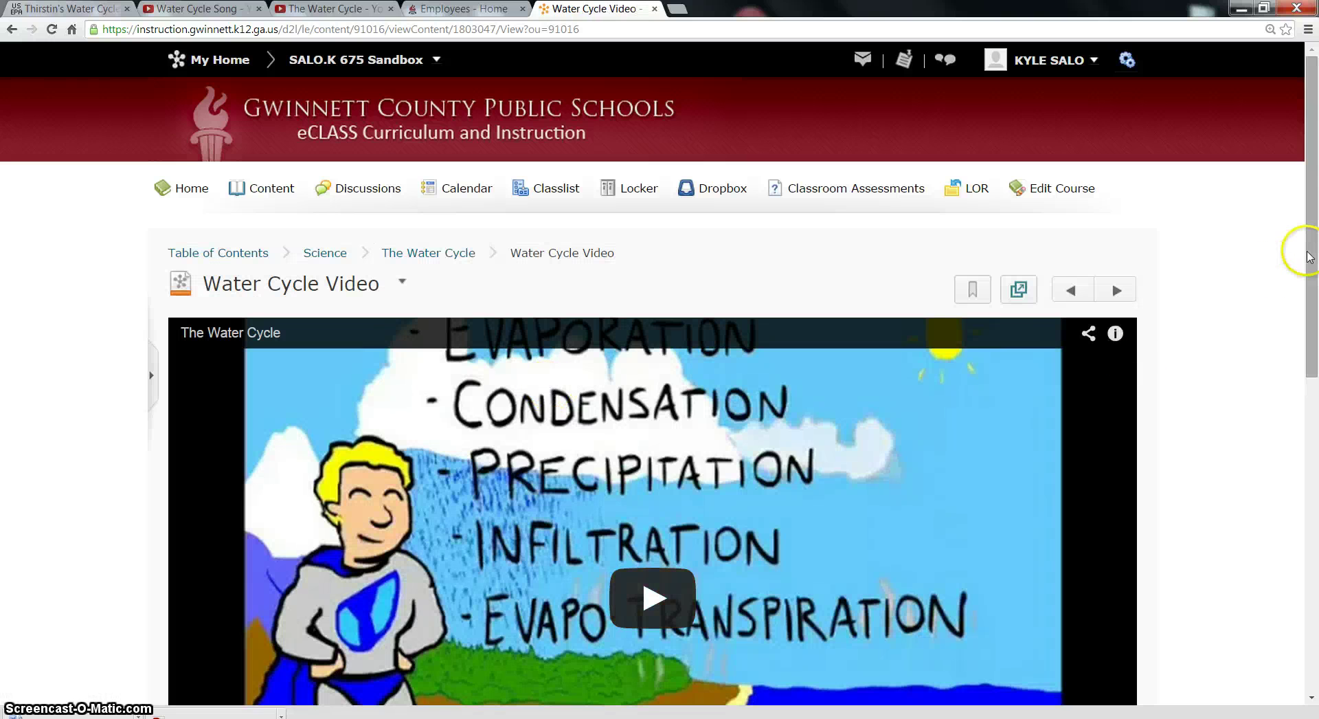
{"action": "left_click_drag", "start_coordinate": [1309, 249], "coordinate": [1310, 353]}
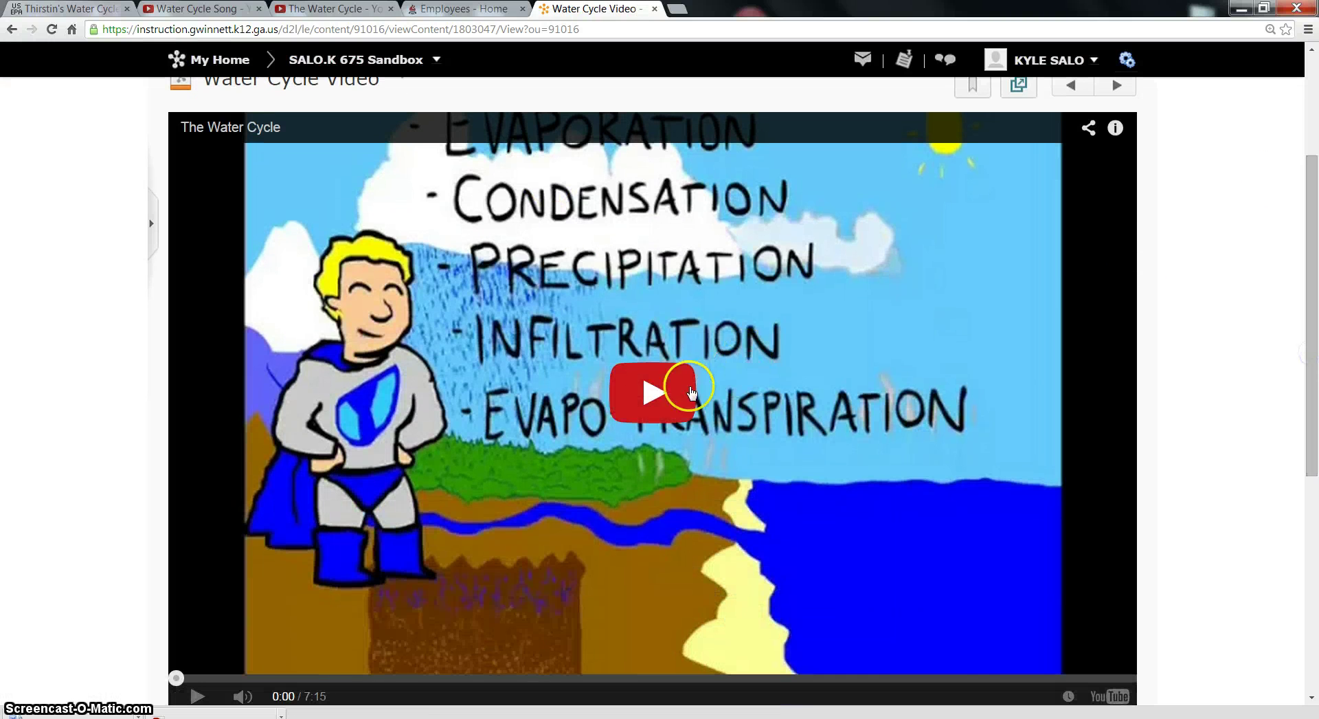
{"action": "left_click", "coordinate": [654, 393]}
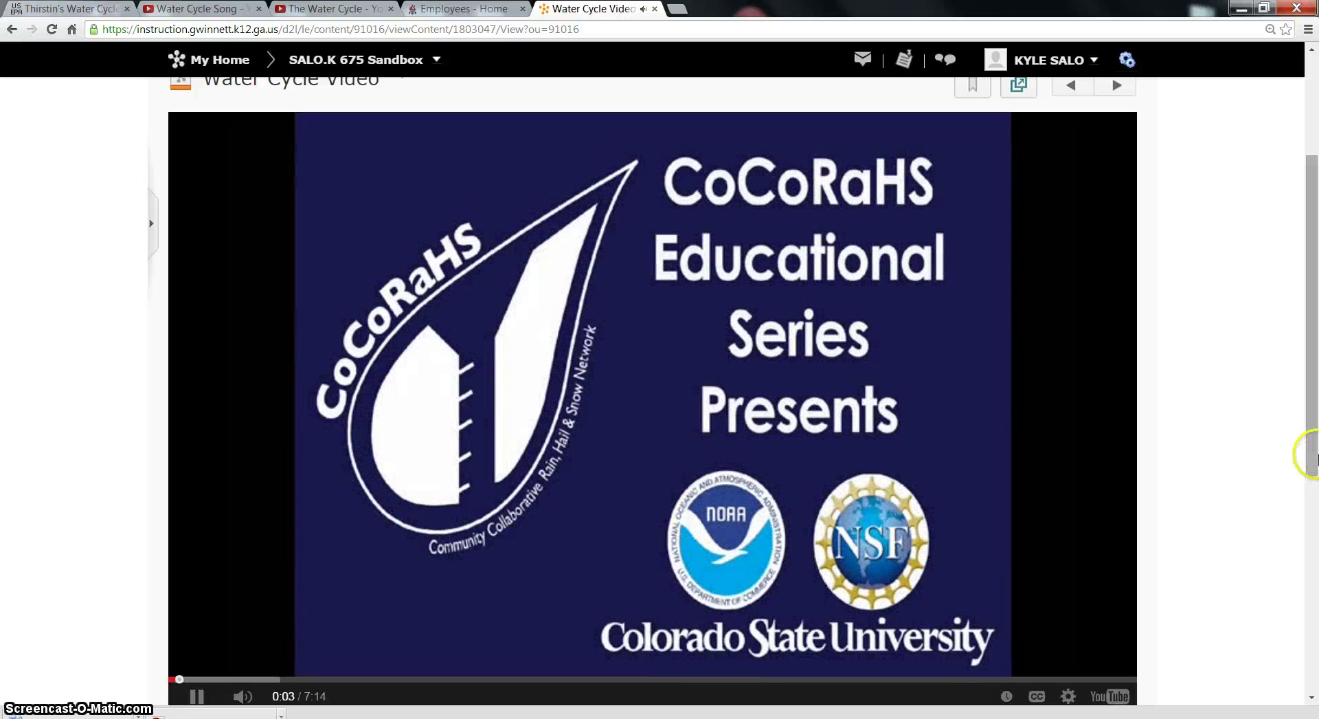
{"action": "left_click_drag", "start_coordinate": [1309, 432], "coordinate": [1313, 388]}
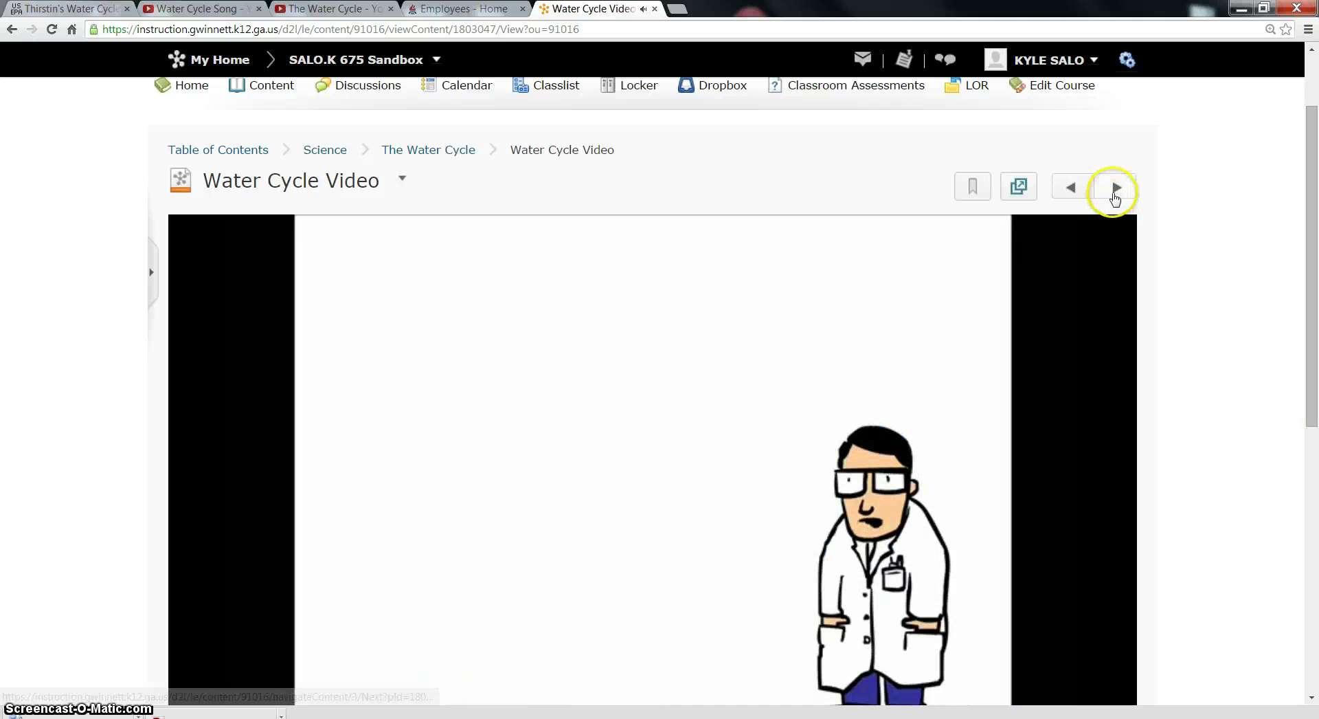
{"action": "left_click", "coordinate": [1114, 196]}
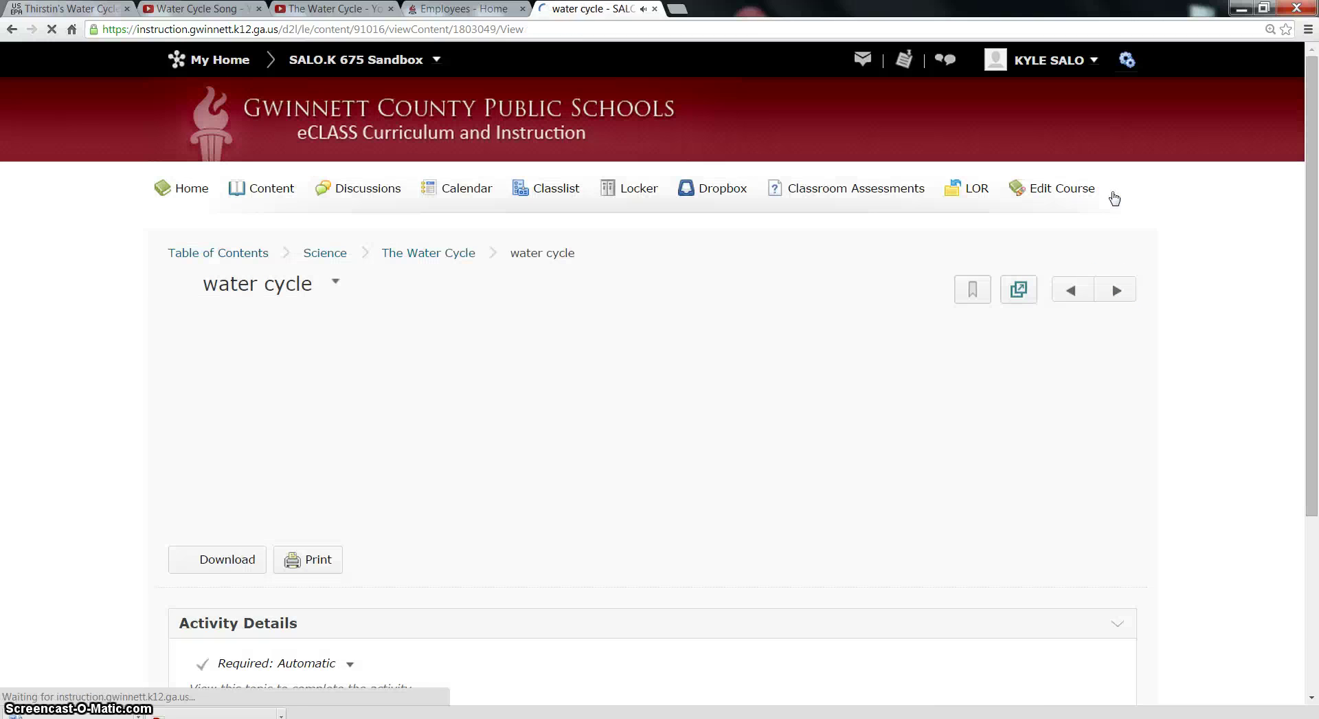
{"action": "left_click_drag", "start_coordinate": [1312, 209], "coordinate": [1312, 282]}
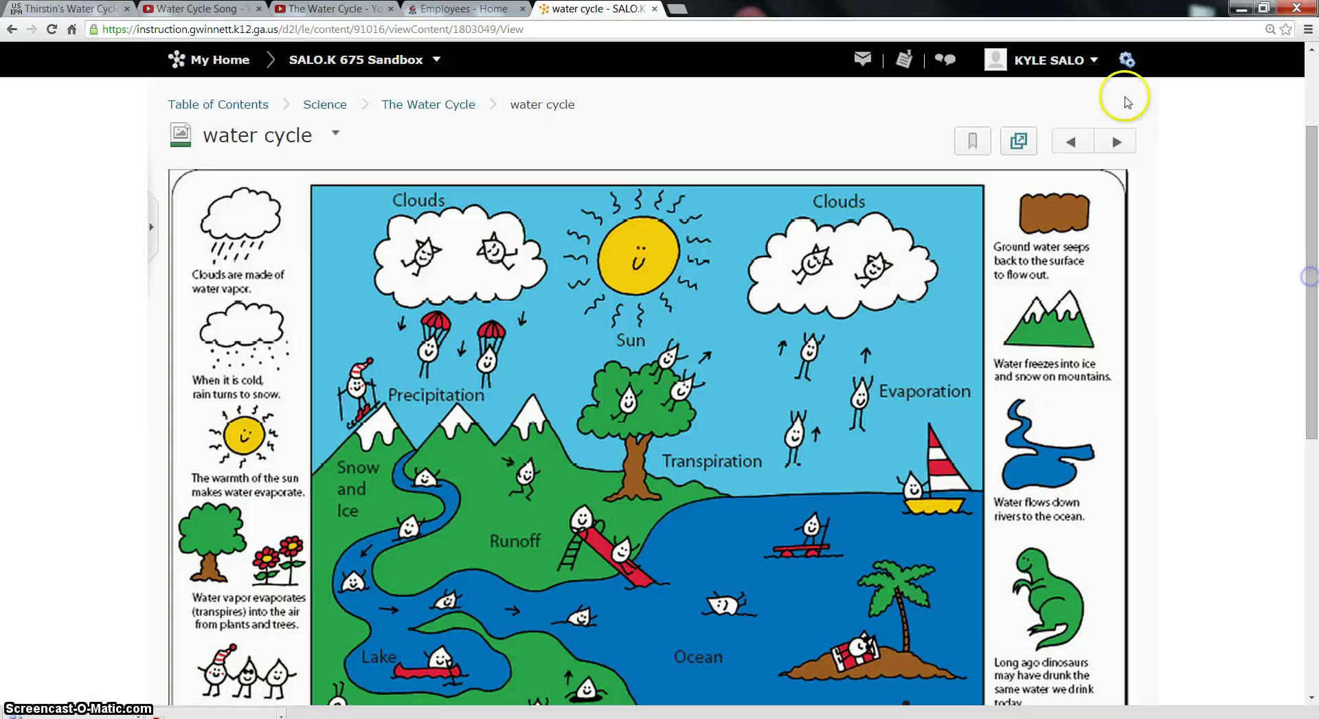
- View the Water Cycle presentation topic zoomed out one level, switching it to full screen and back
{"action": "left_click", "coordinate": [1108, 142]}
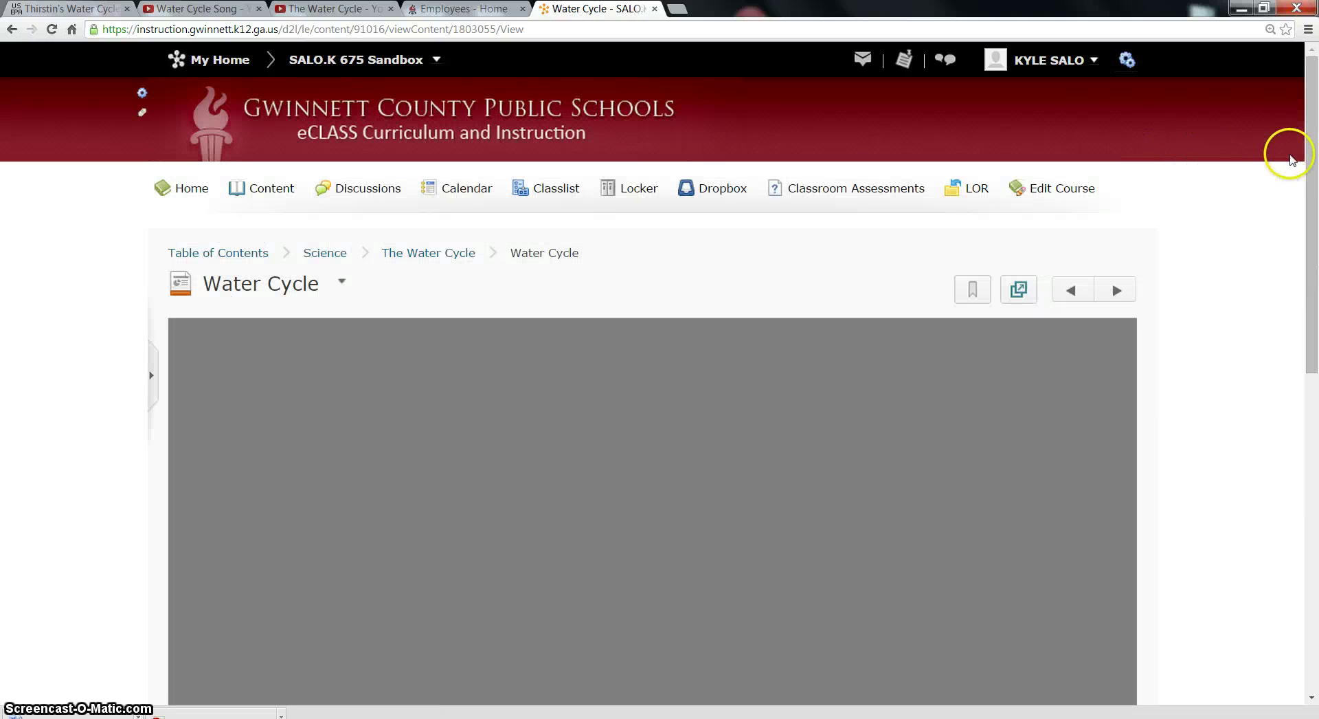
{"action": "left_click_drag", "start_coordinate": [1311, 165], "coordinate": [1313, 272]}
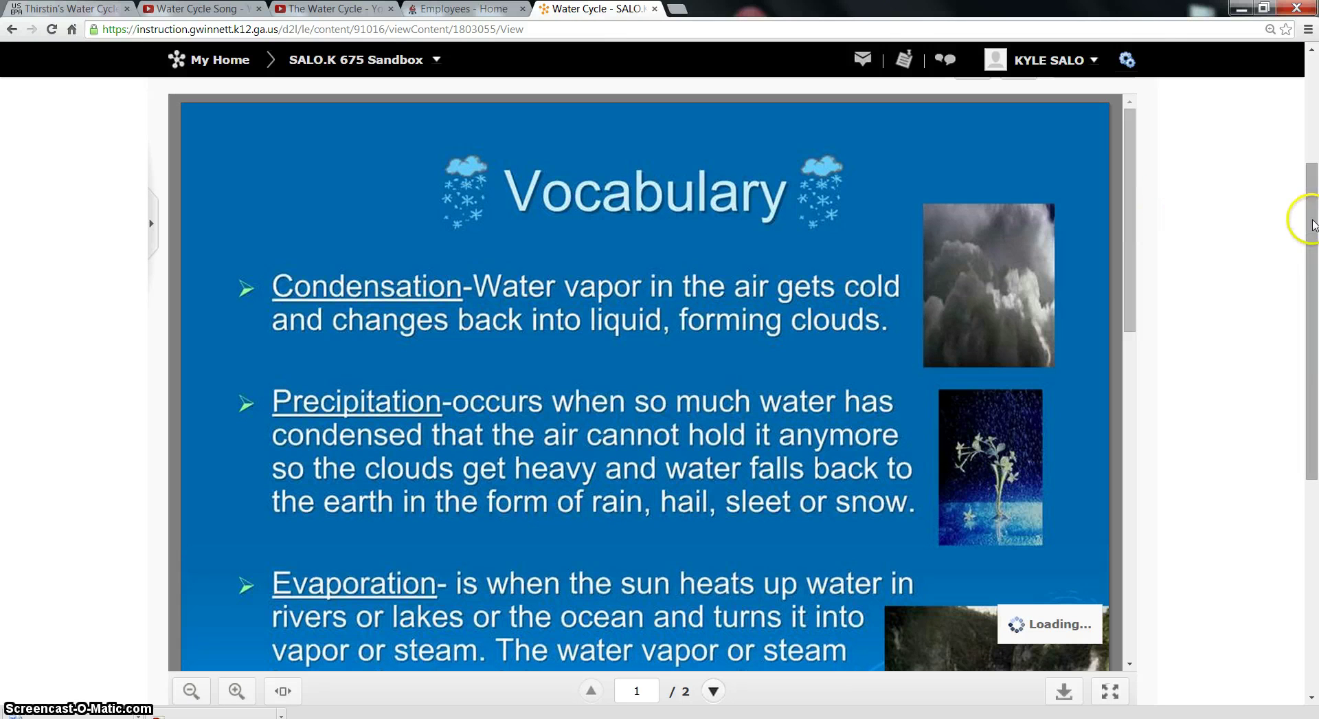
{"action": "left_click_drag", "start_coordinate": [1313, 223], "coordinate": [1312, 235]}
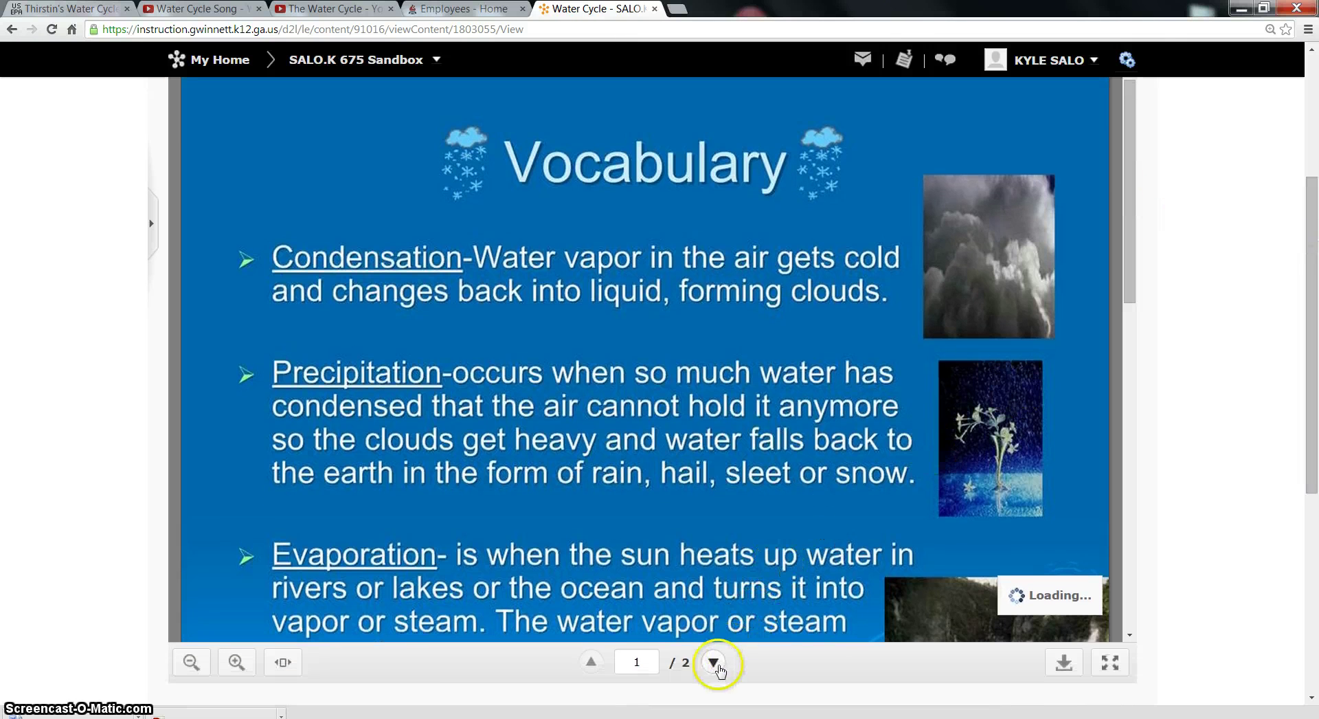
{"action": "left_click", "coordinate": [198, 663]}
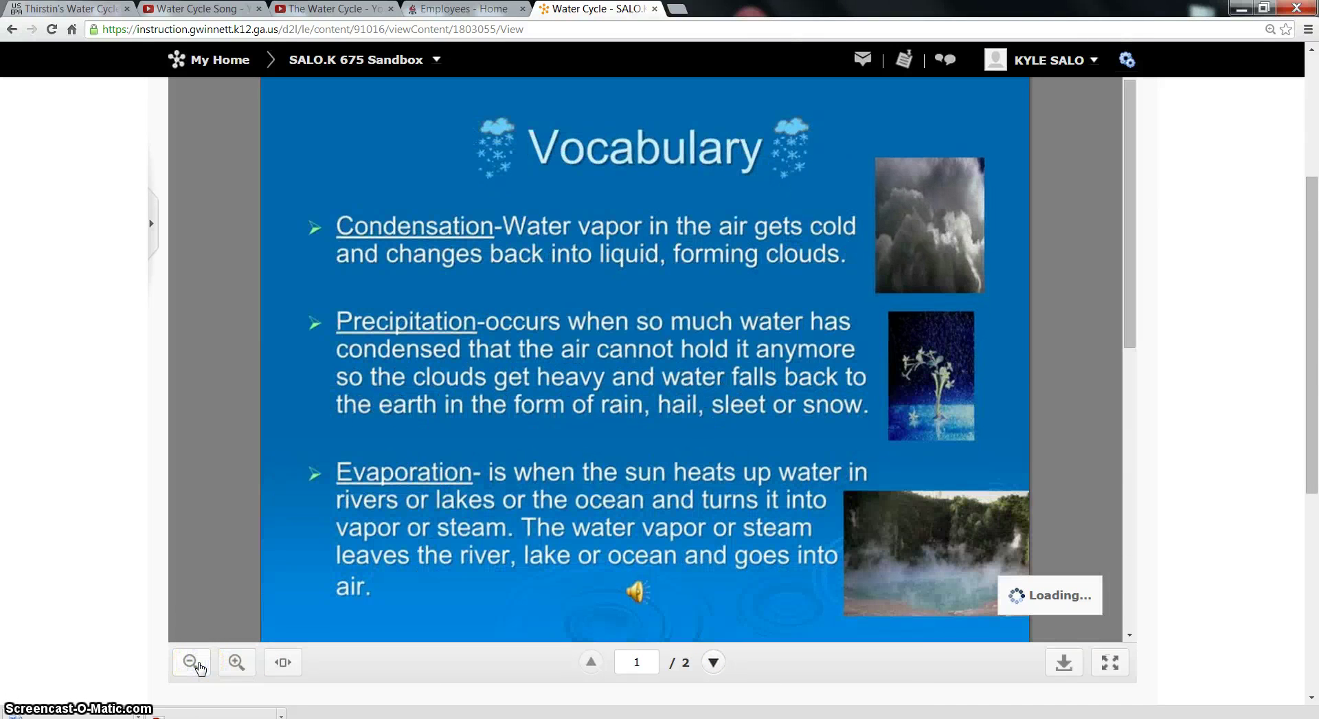
{"action": "left_click", "coordinate": [1109, 661]}
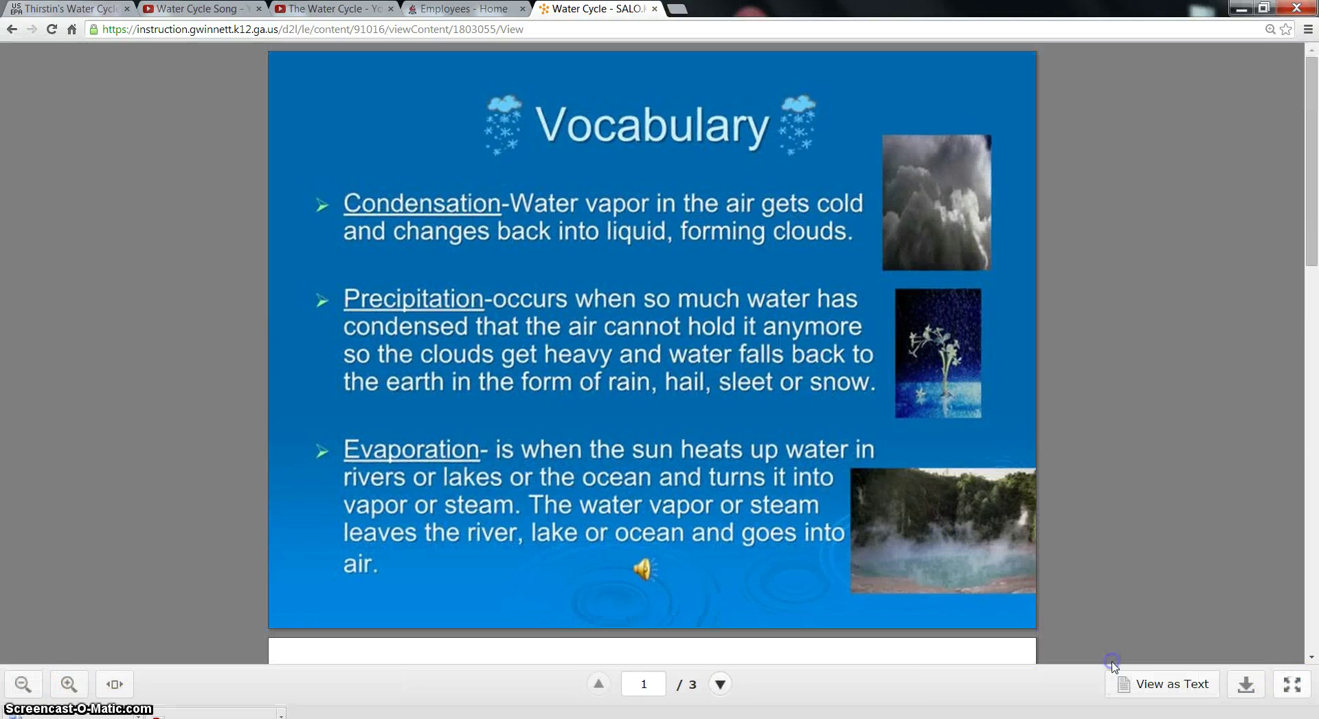
{"action": "left_click", "coordinate": [1292, 683]}
- Try zooming the presentation out and in, fit it to the page width, and read through to slide 3
{"action": "left_click", "coordinate": [190, 663]}
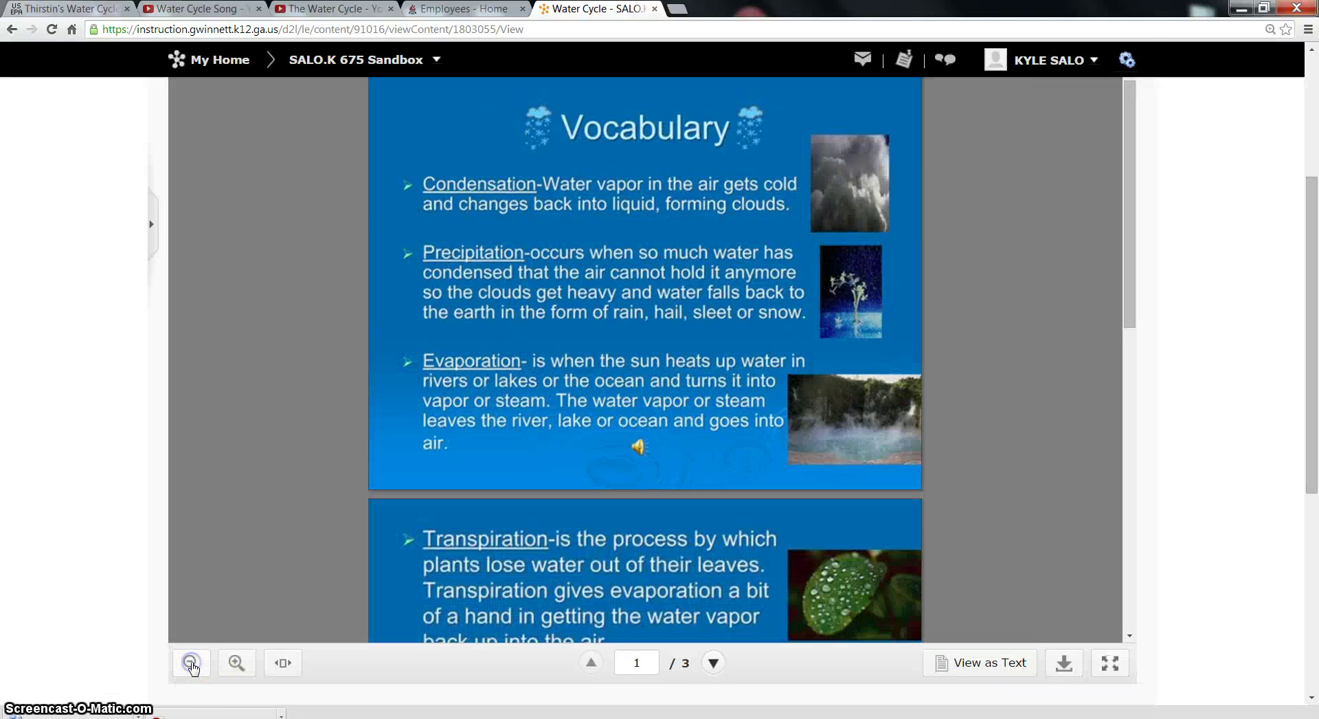
{"action": "left_click", "coordinate": [235, 662]}
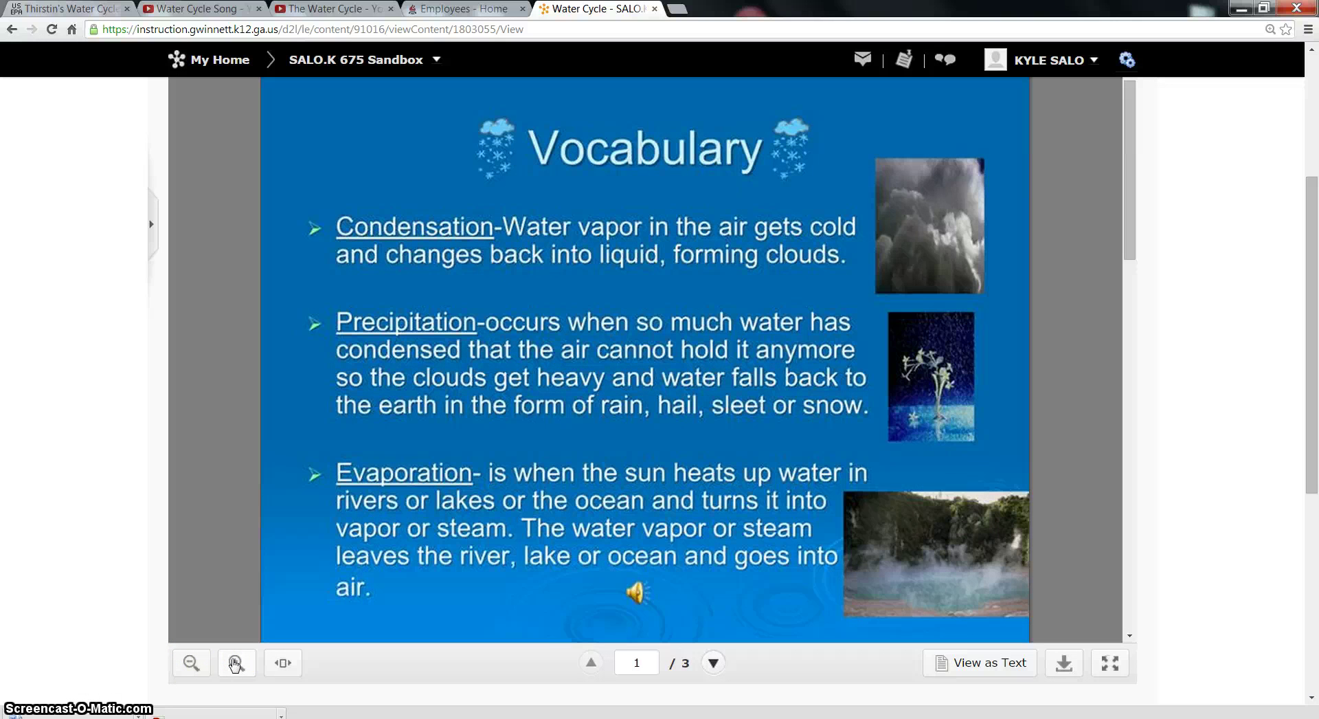
{"action": "left_click", "coordinate": [282, 663]}
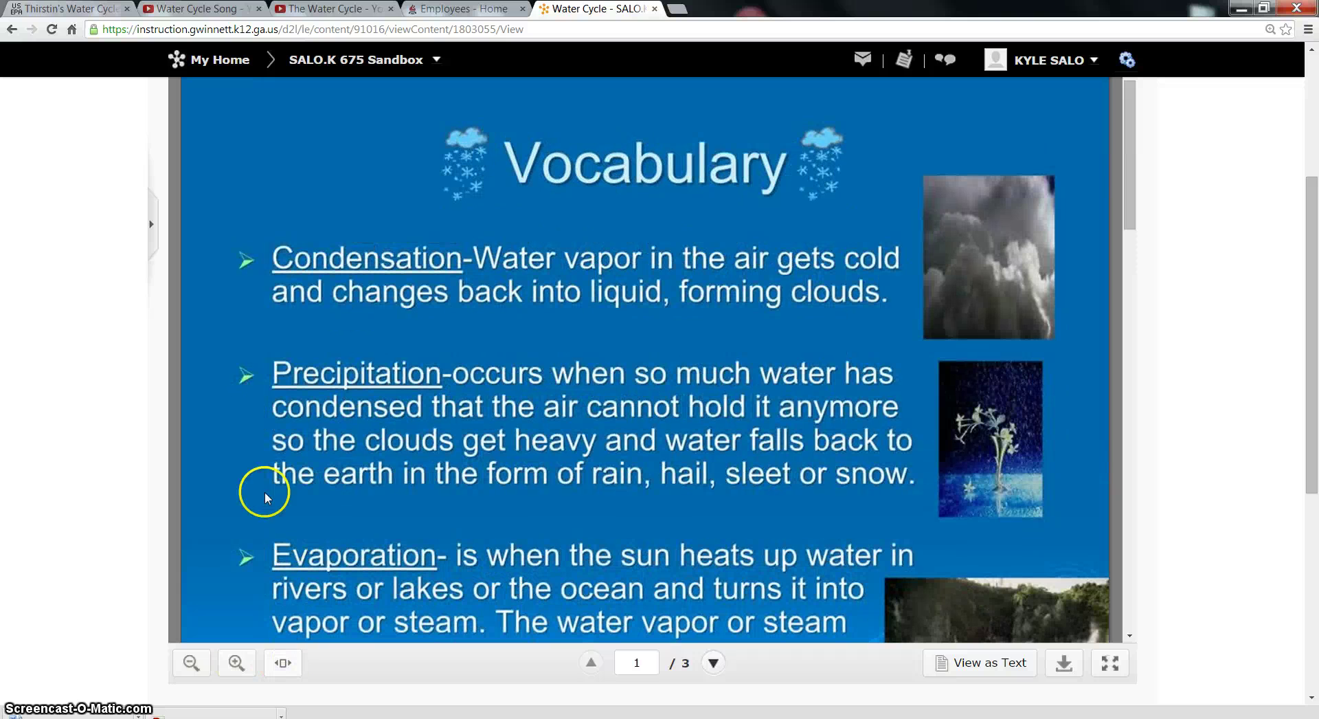
{"action": "left_click_drag", "start_coordinate": [1131, 194], "coordinate": [1122, 553]}
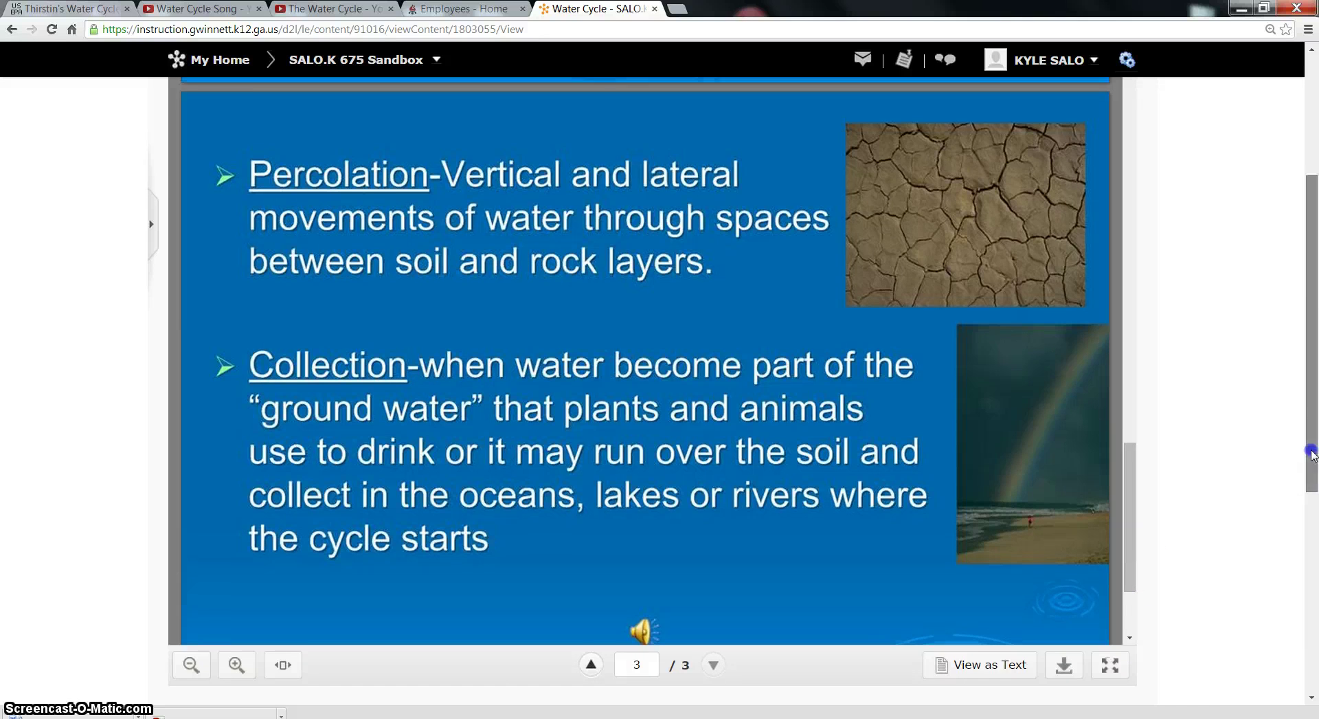
- Open the watercycle_cloze topic and examine the worksheet in full screen, zoomed out two levels
{"action": "left_click_drag", "start_coordinate": [1309, 457], "coordinate": [1310, 317]}
{"action": "left_click", "coordinate": [1113, 291]}
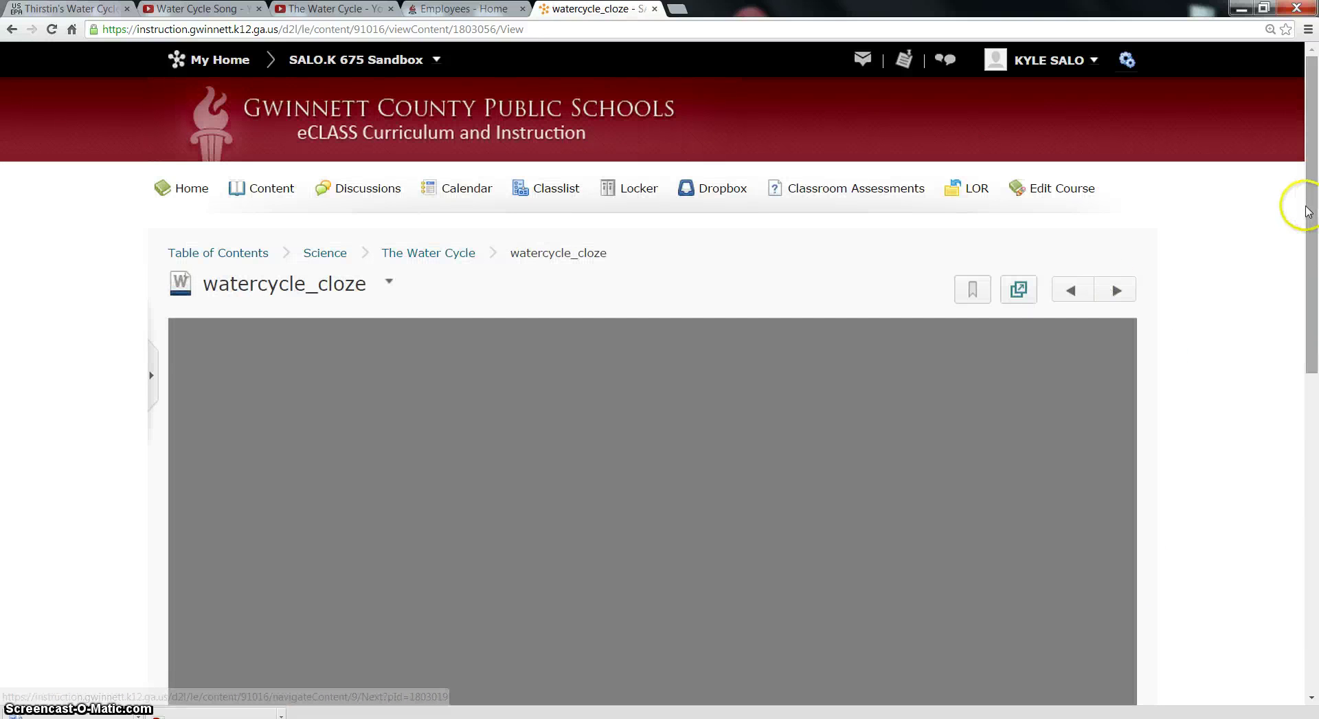
{"action": "left_click_drag", "start_coordinate": [1310, 209], "coordinate": [1307, 340]}
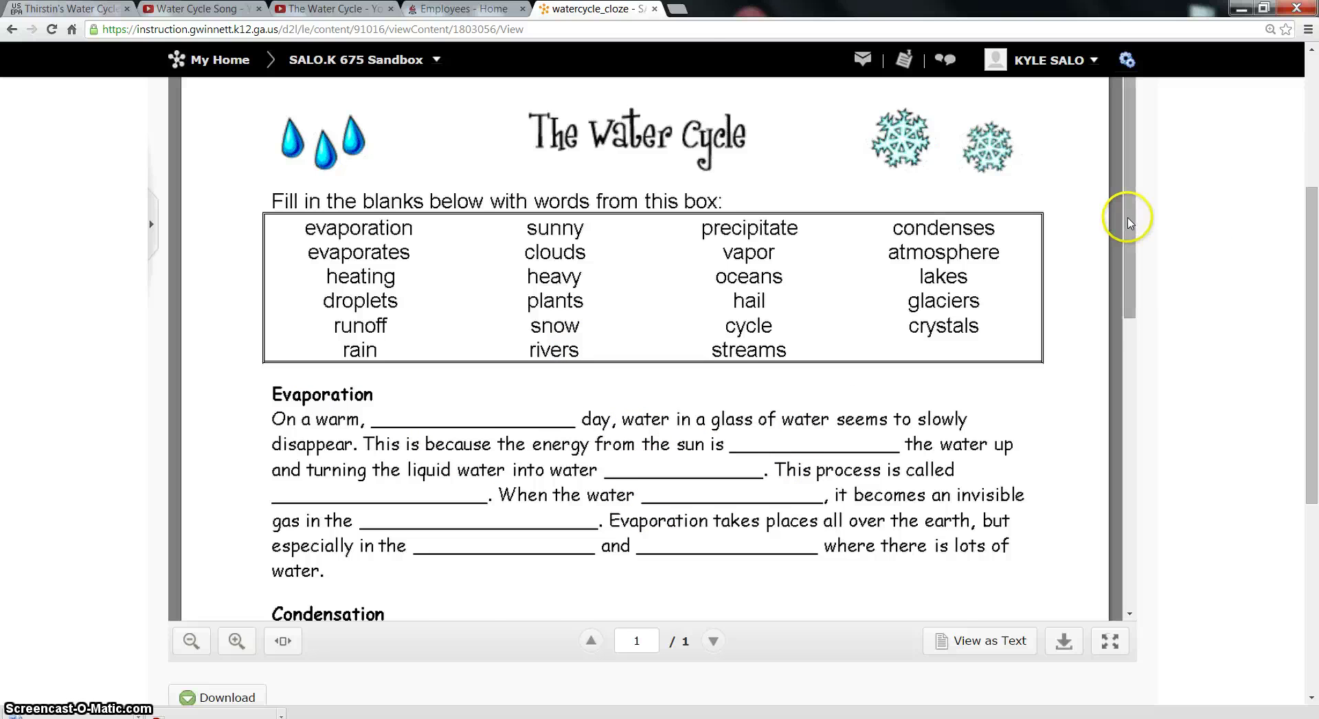
{"action": "left_click_drag", "start_coordinate": [1128, 211], "coordinate": [1126, 325]}
{"action": "left_click", "coordinate": [1110, 640]}
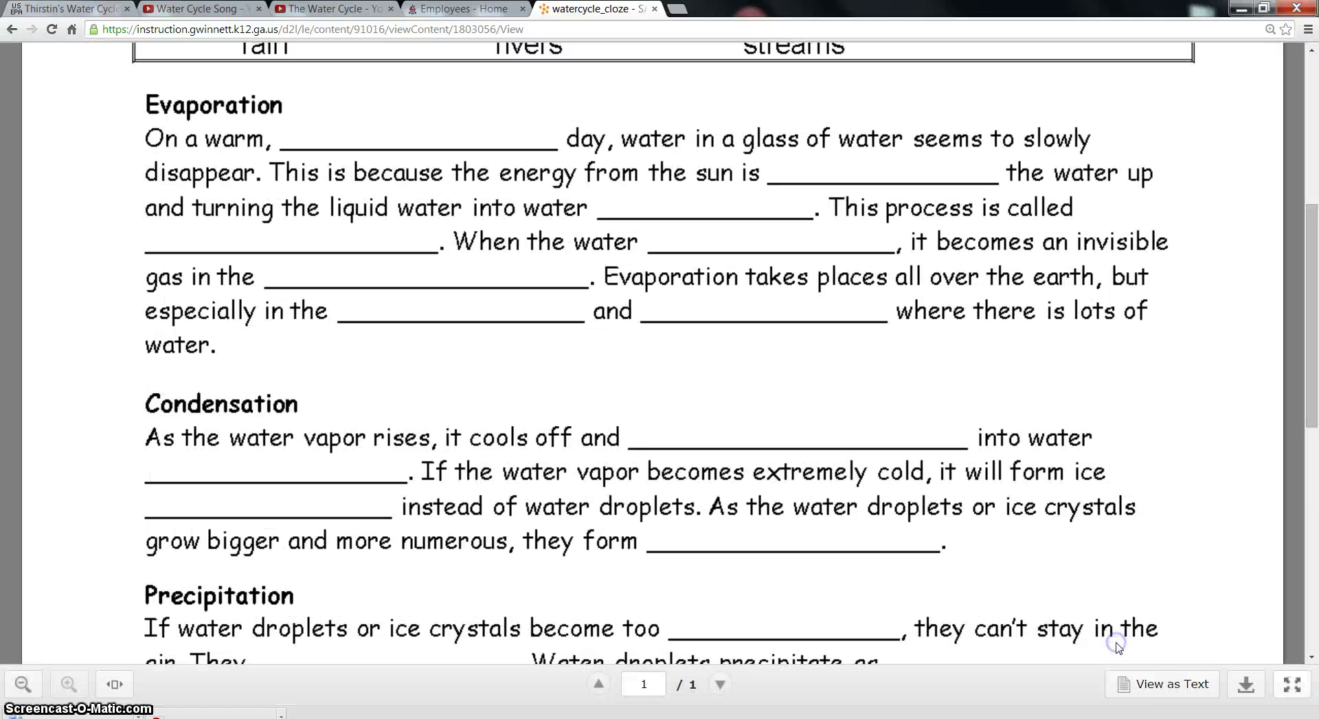
{"action": "left_click", "coordinate": [23, 684]}
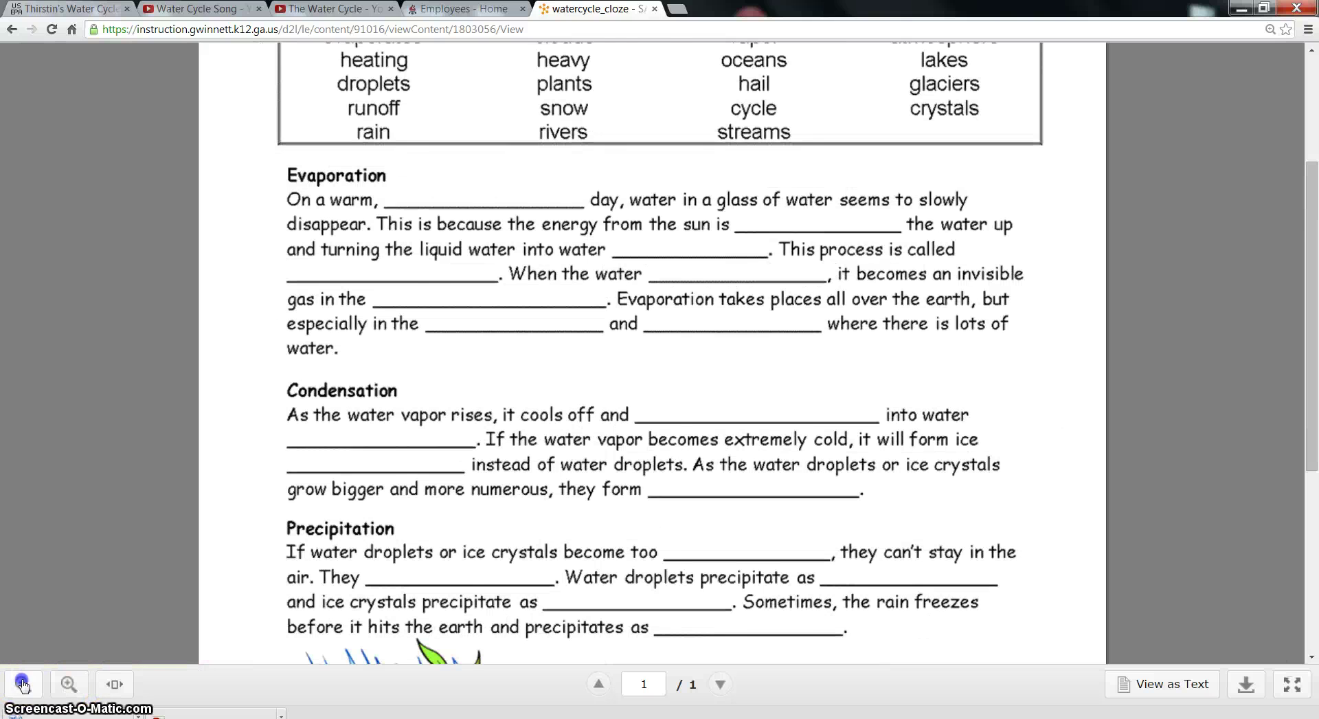
{"action": "left_click", "coordinate": [22, 684]}
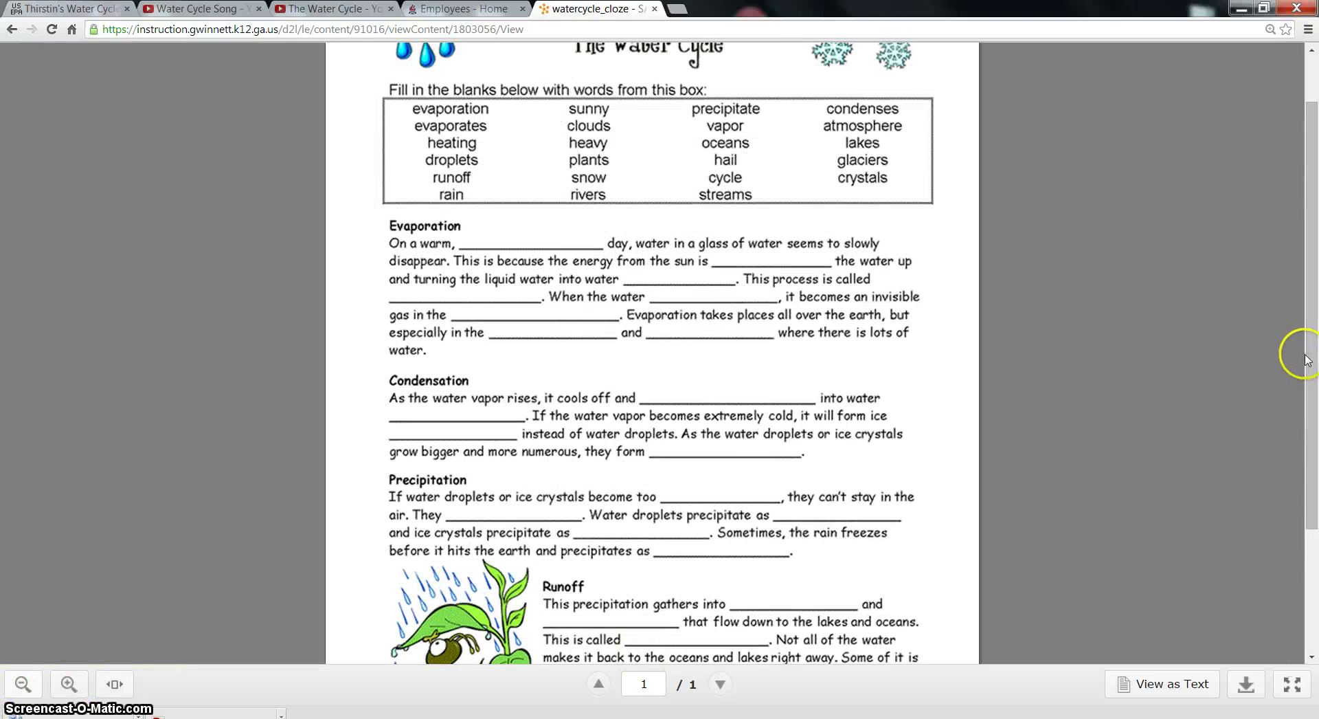
{"action": "left_click_drag", "start_coordinate": [1307, 359], "coordinate": [1313, 371]}
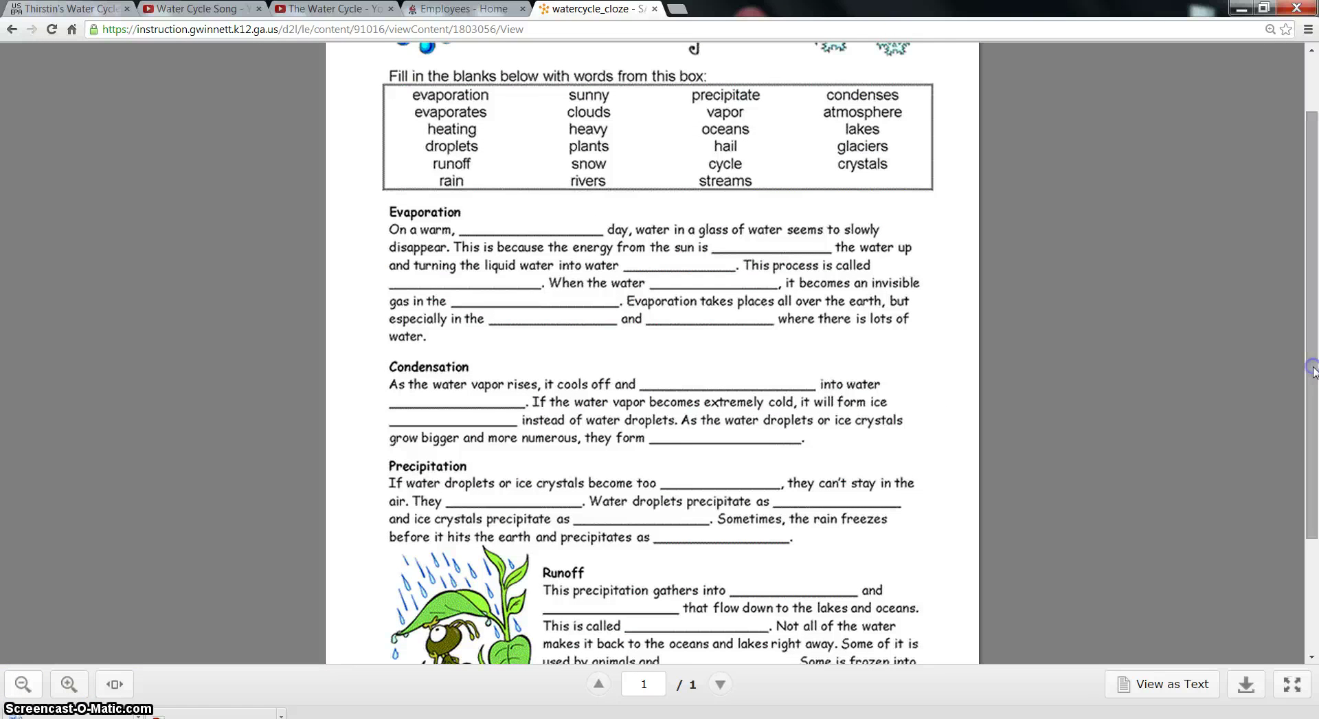